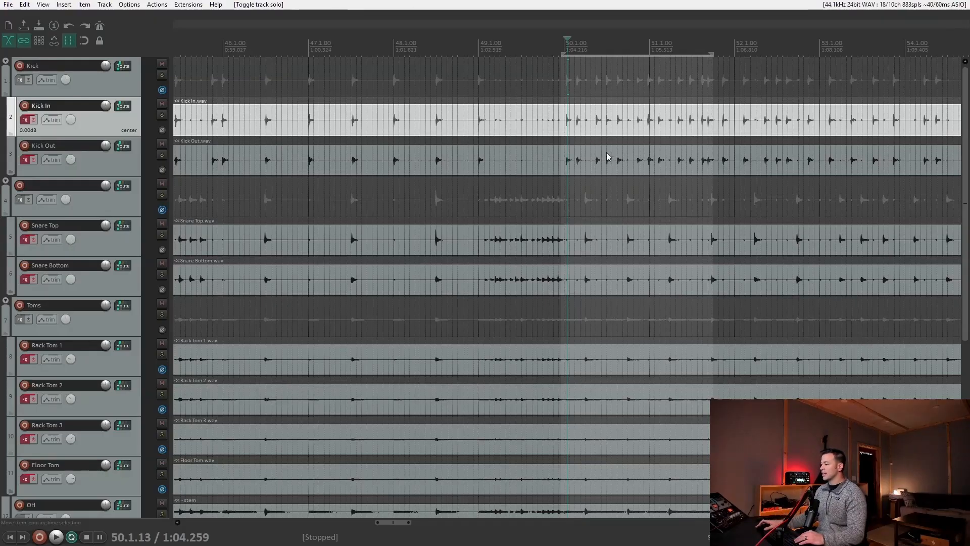
Compare the Kick In and Kick Out waveforms at bar 50, and solo the Kick folder to audition both mics together.
scroll(606, 153, up, 10)
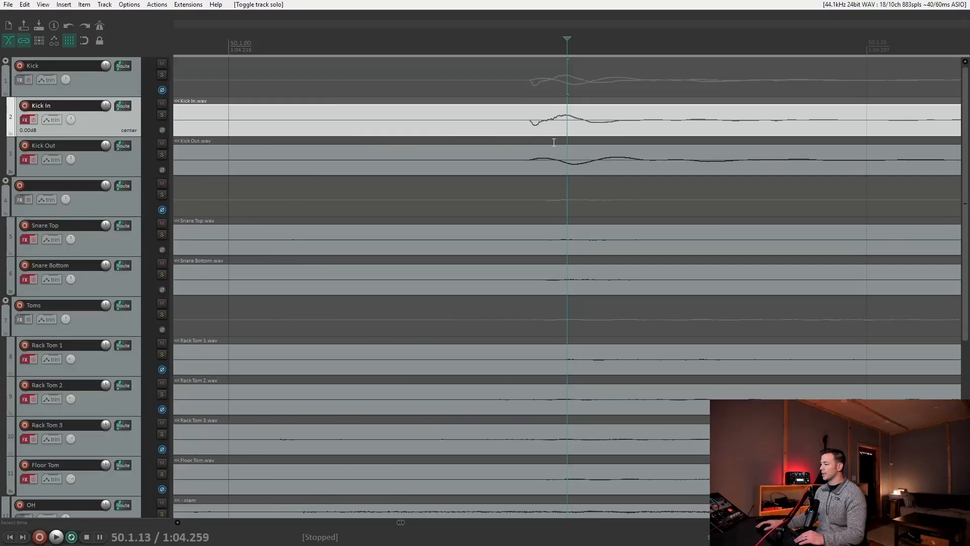
scroll(616, 151, down, 10)
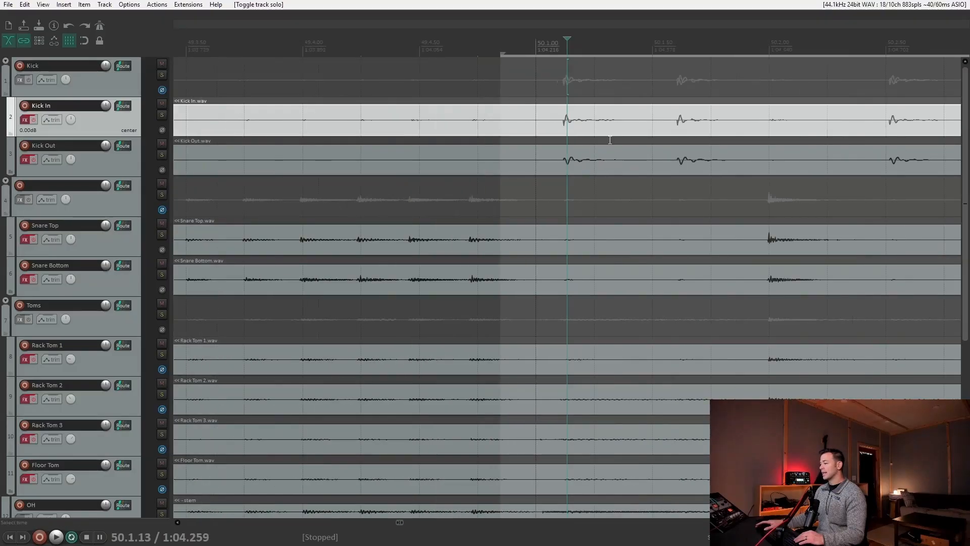
click(162, 75)
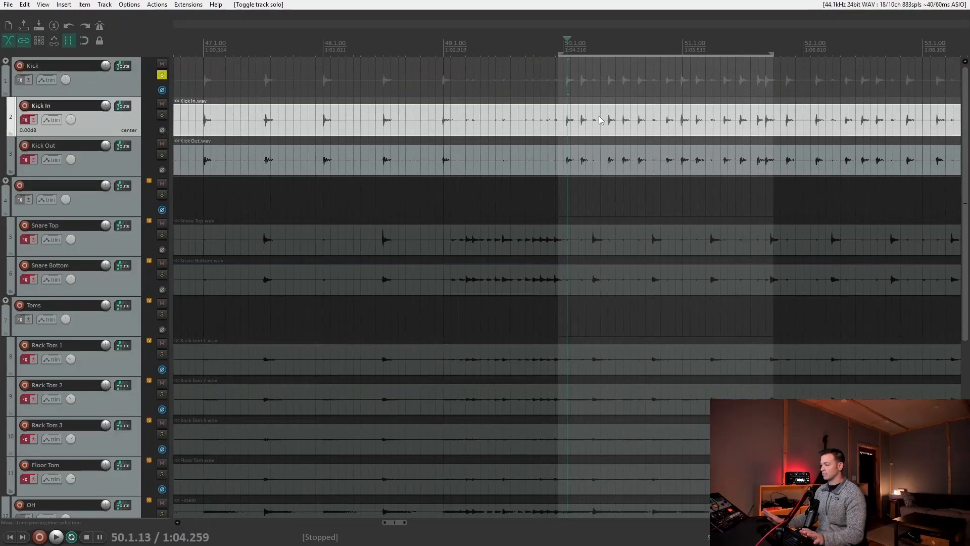
key(space)
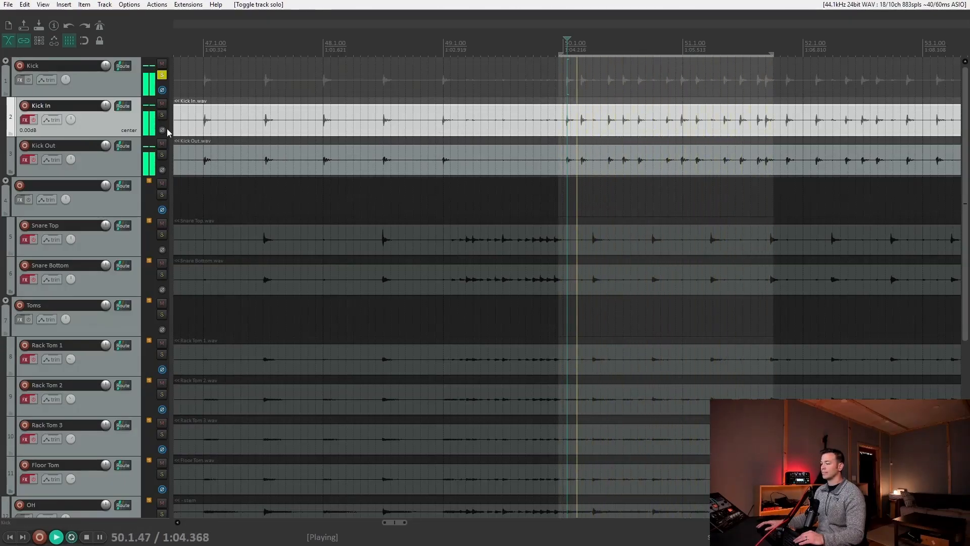
key(space)
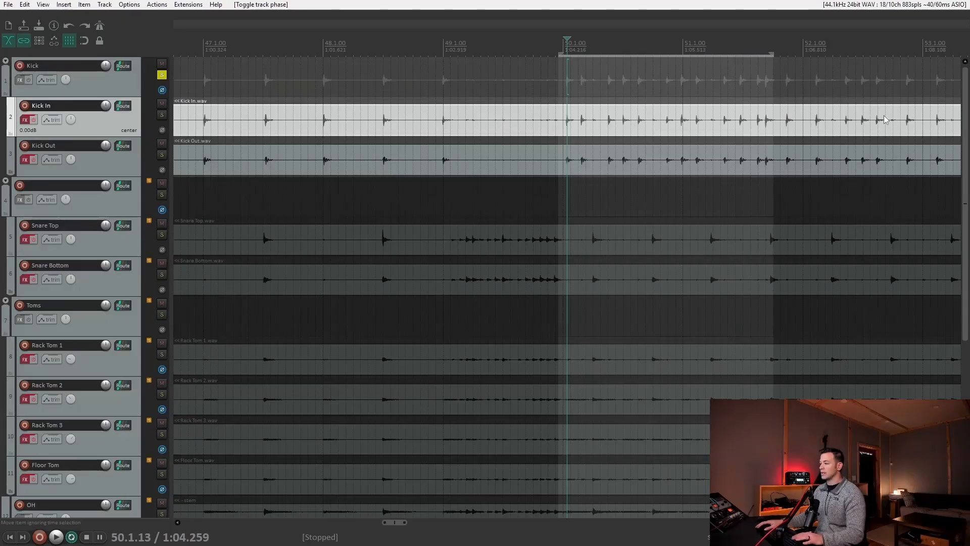
Toggle the Kick In track's phase during playback to compare both polarities, leave it inverted, and unsolo the Kick folder.
key(space)
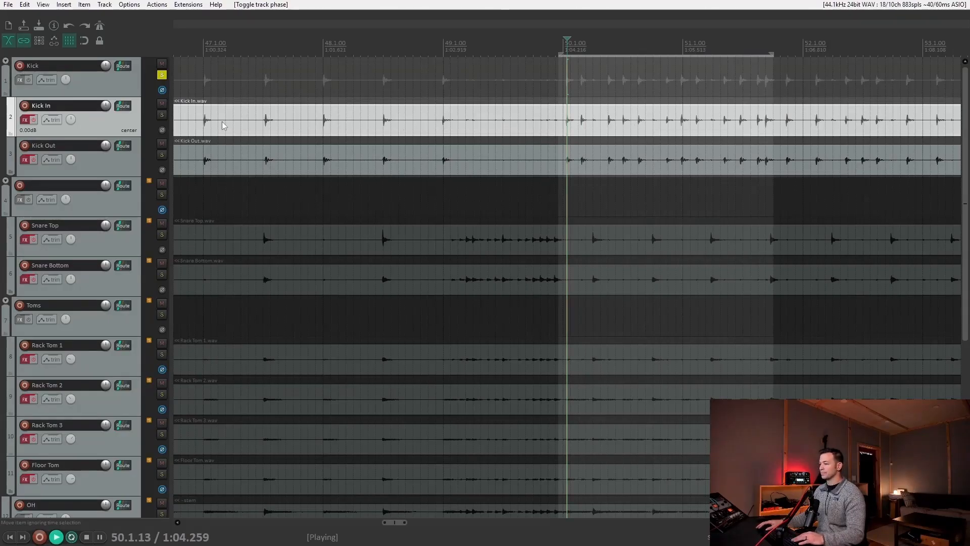
click(163, 131)
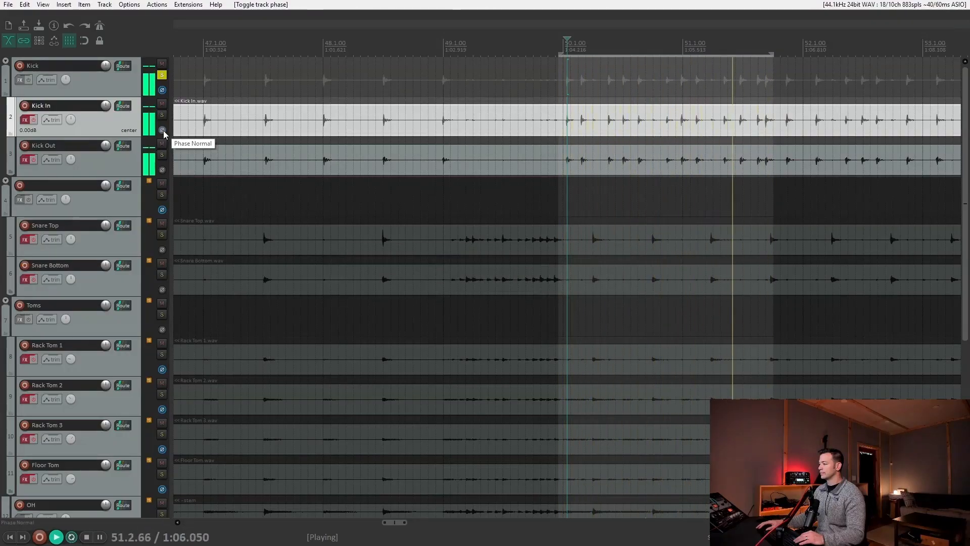
click(163, 130)
click(164, 131)
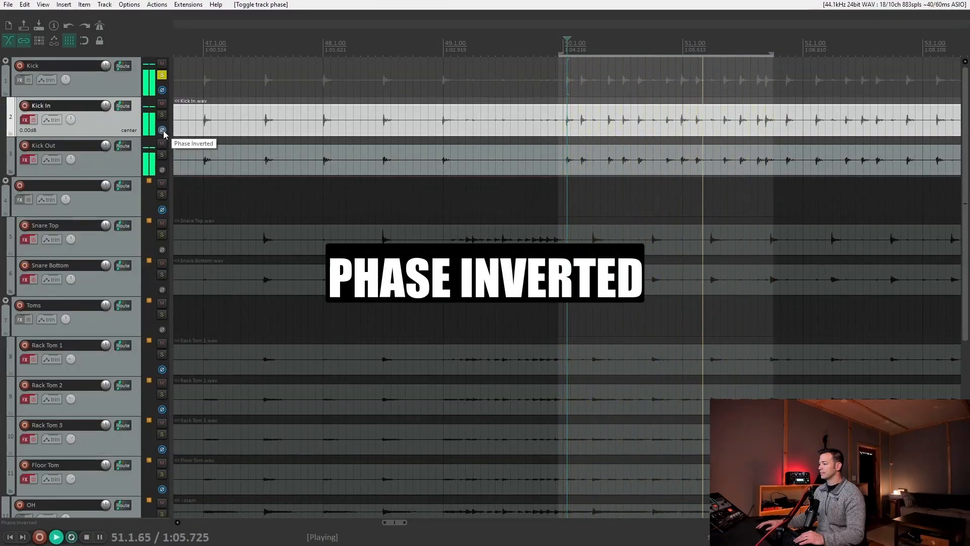
key(space)
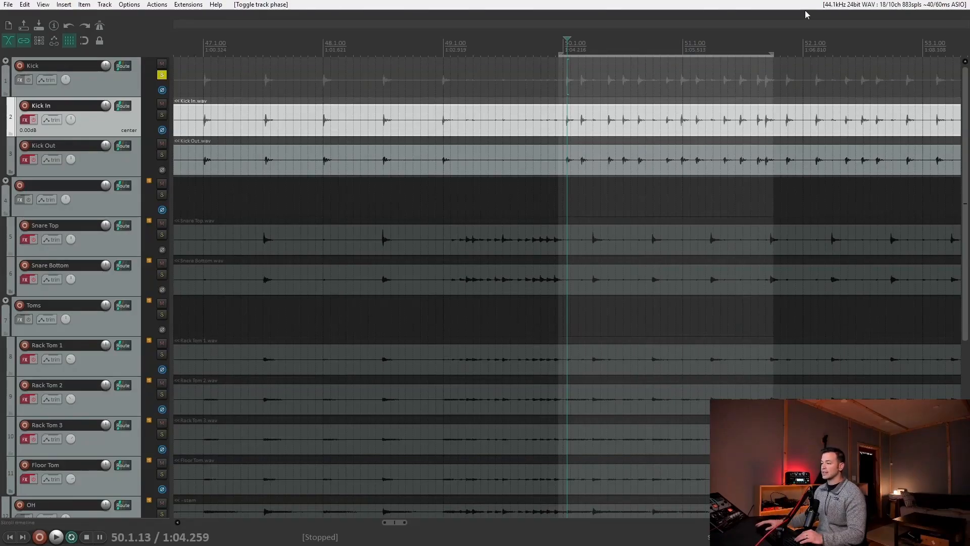
click(161, 75)
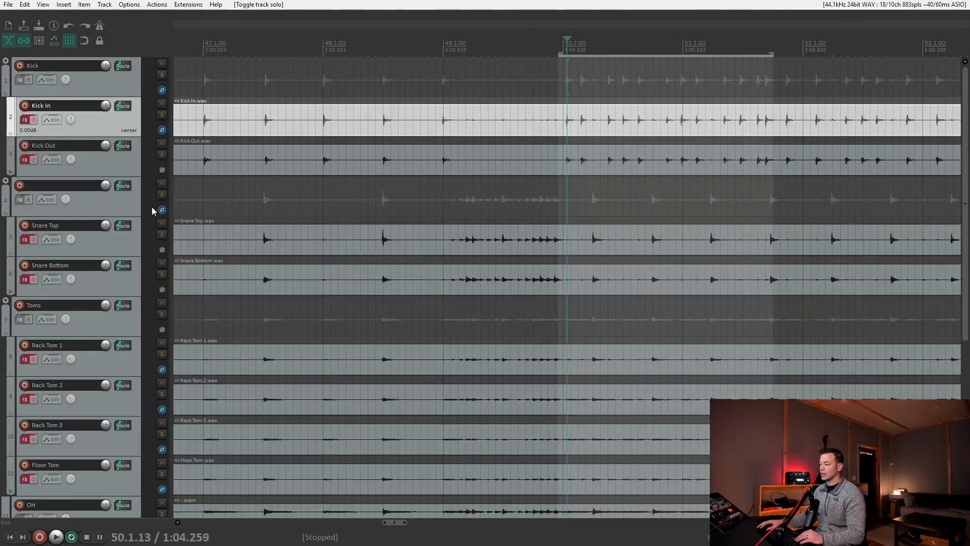
Solo the snare folder and inspect how the Snare Top and Snare Bottom waveforms line up around beat 50.4.
click(161, 196)
scroll(653, 126, up, 6)
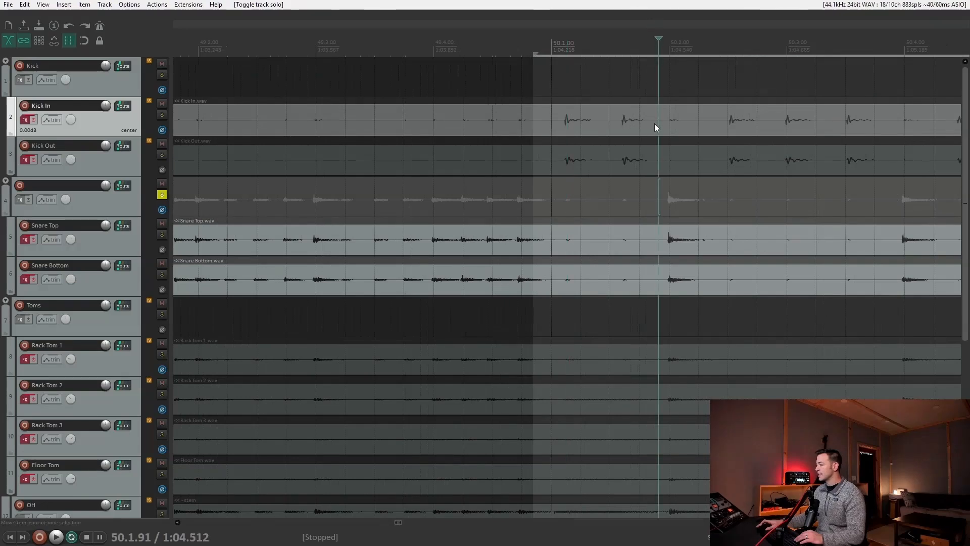
scroll(664, 133, down, 6)
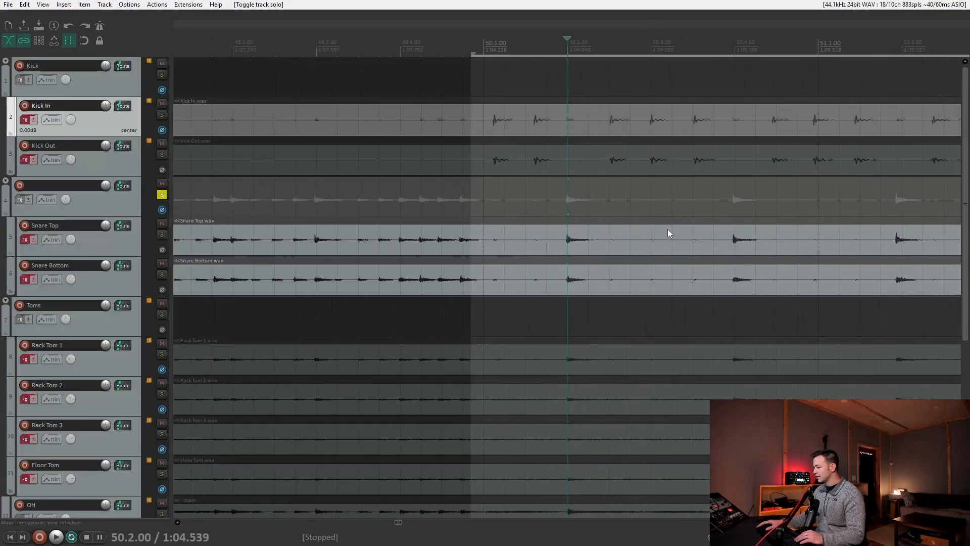
click(730, 43)
scroll(688, 178, up, 6)
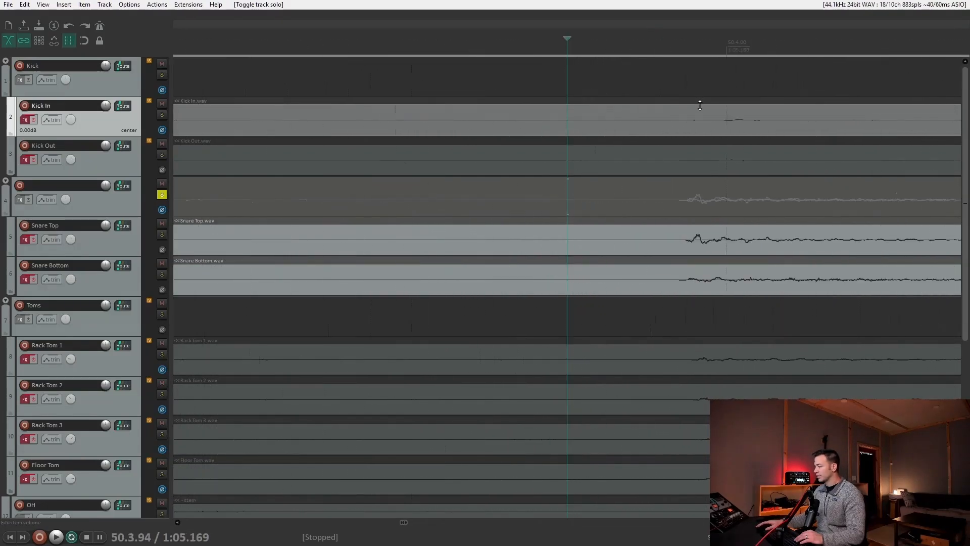
scroll(721, 264, down, 6)
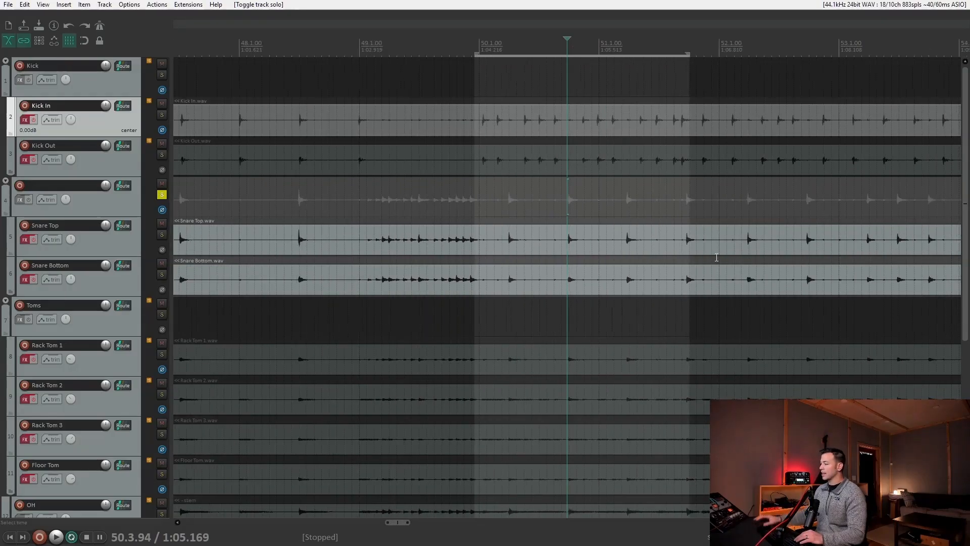
Extend the time selection to just past bar 52 and audition Snare Top with its phase inverted, returning it to normal.
drag(689, 55, 726, 58)
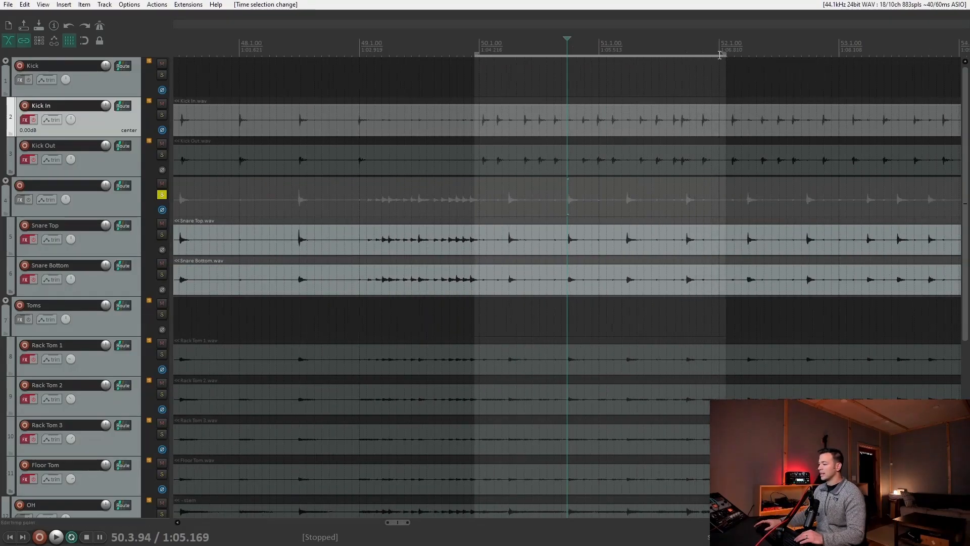
key(space)
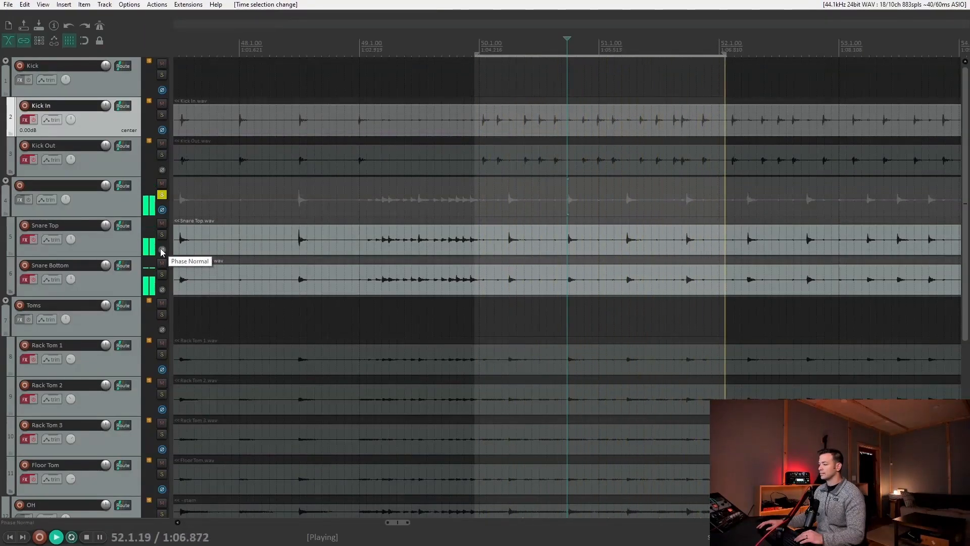
click(162, 251)
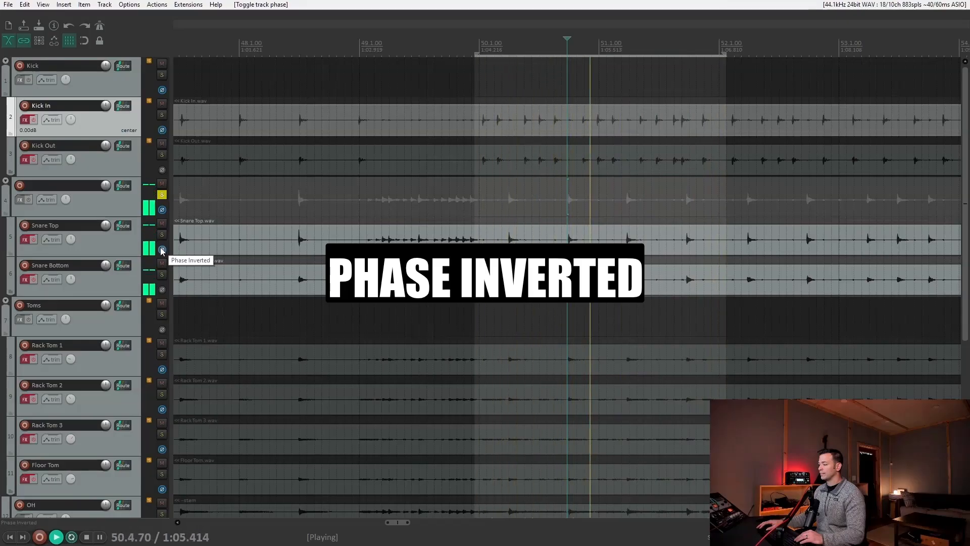
click(162, 250)
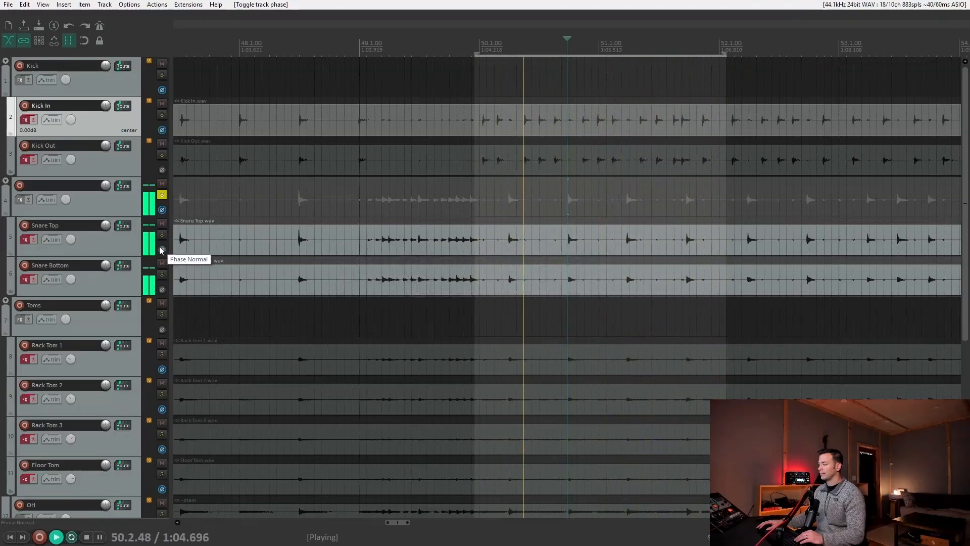
key(space)
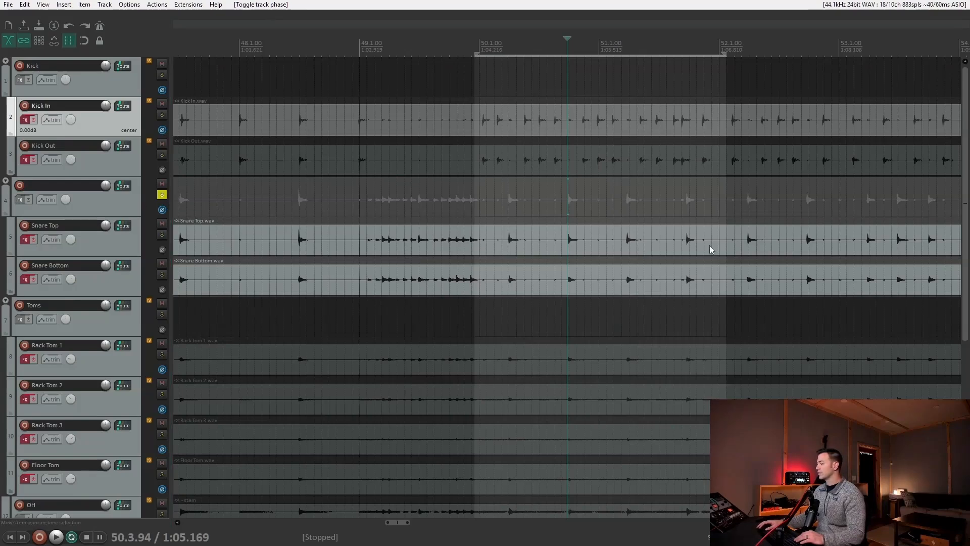
Solo the OH track together with the snare folder and set the snare folder's phase to normal.
mouse_move(965, 223)
mouse_down()
mouse_move(965, 265)
mouse_move(965, 220)
mouse_up()
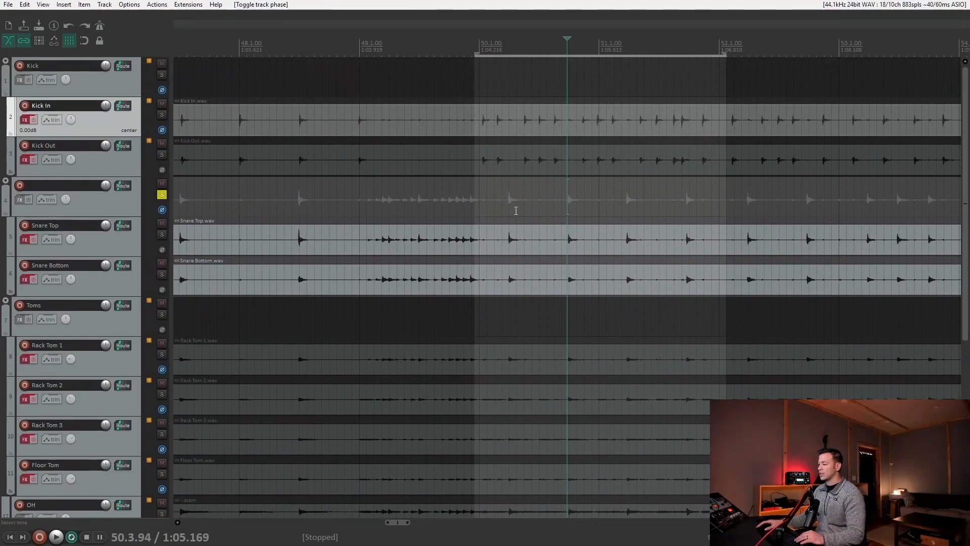
scroll(842, 361, down, 6)
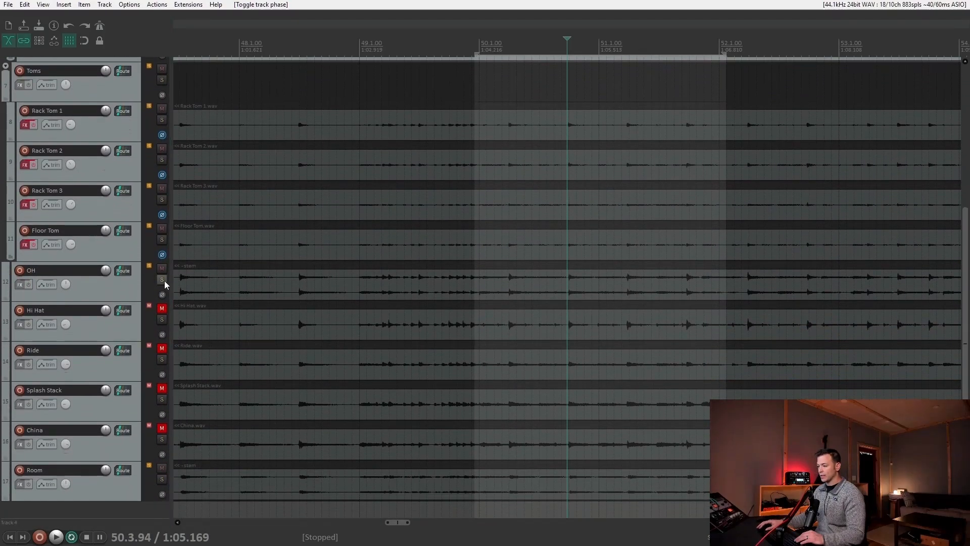
click(162, 280)
scroll(966, 303, up, 4)
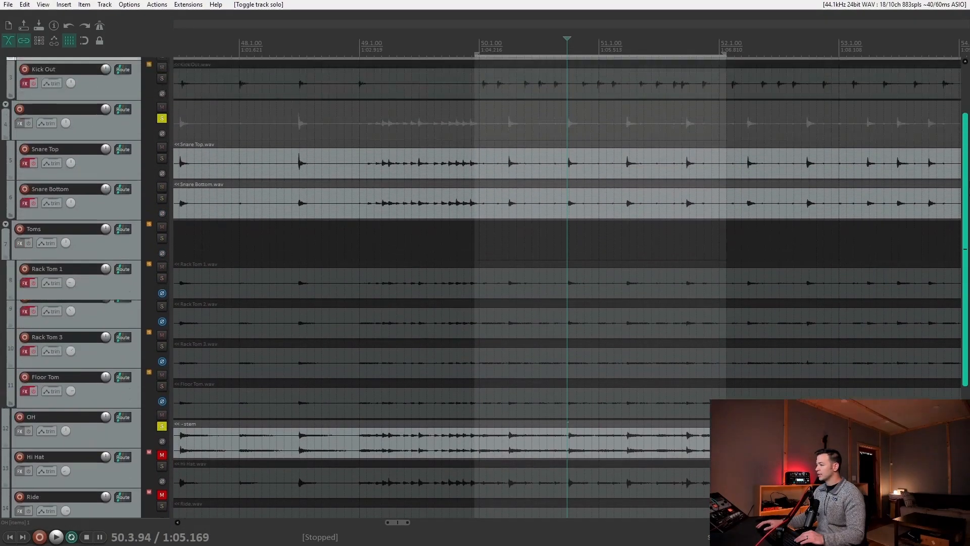
scroll(709, 197, up, 2)
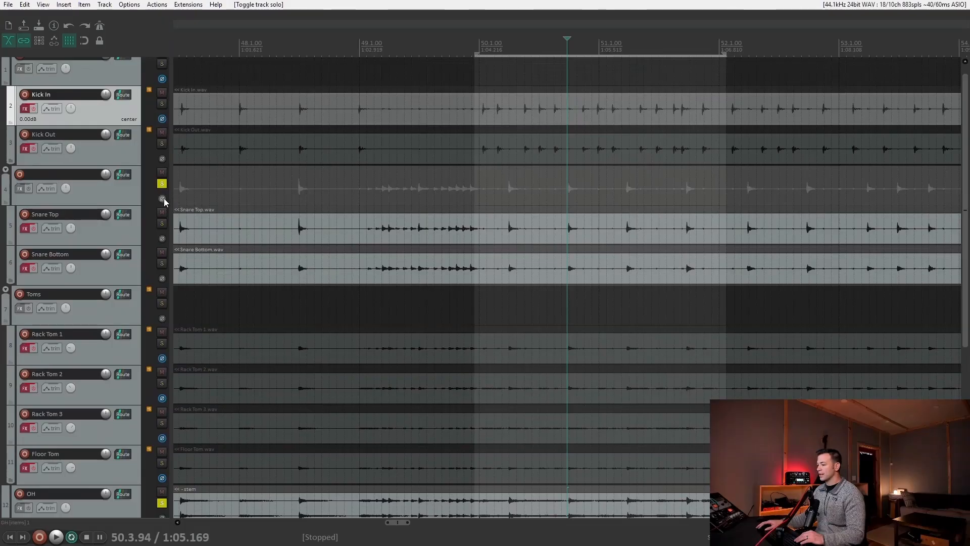
Play from bar 50 and toggle the snare folder's phase to compare it against the overheads, leaving it inverted.
click(488, 46)
key(space)
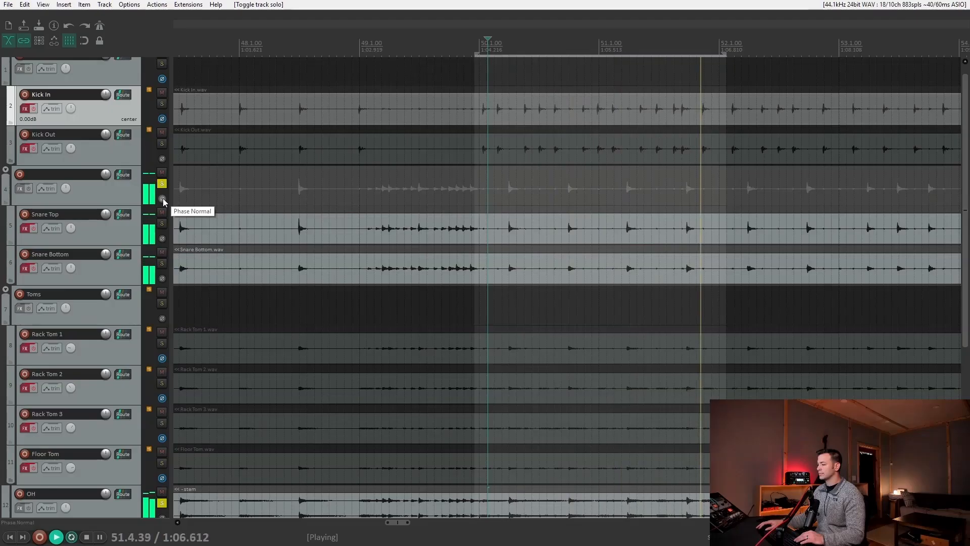
click(162, 199)
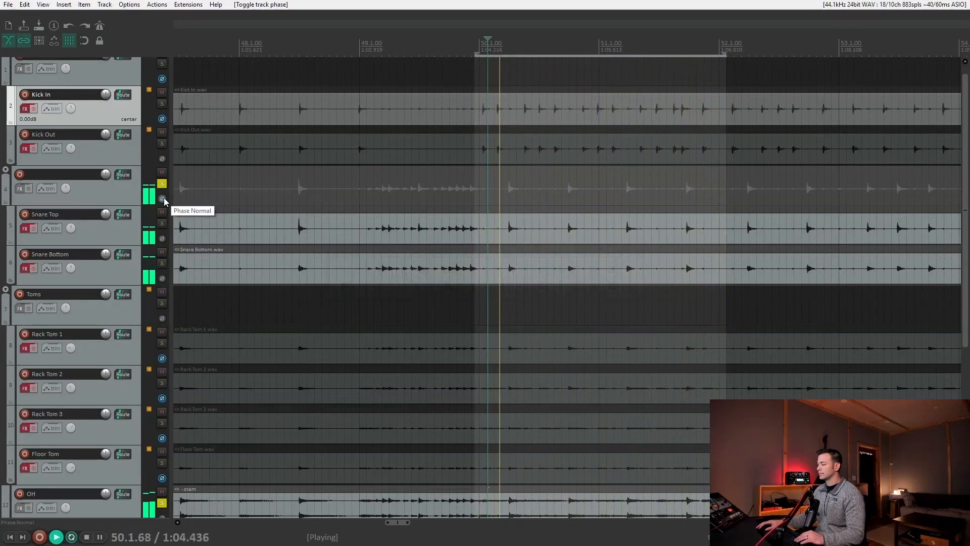
click(162, 199)
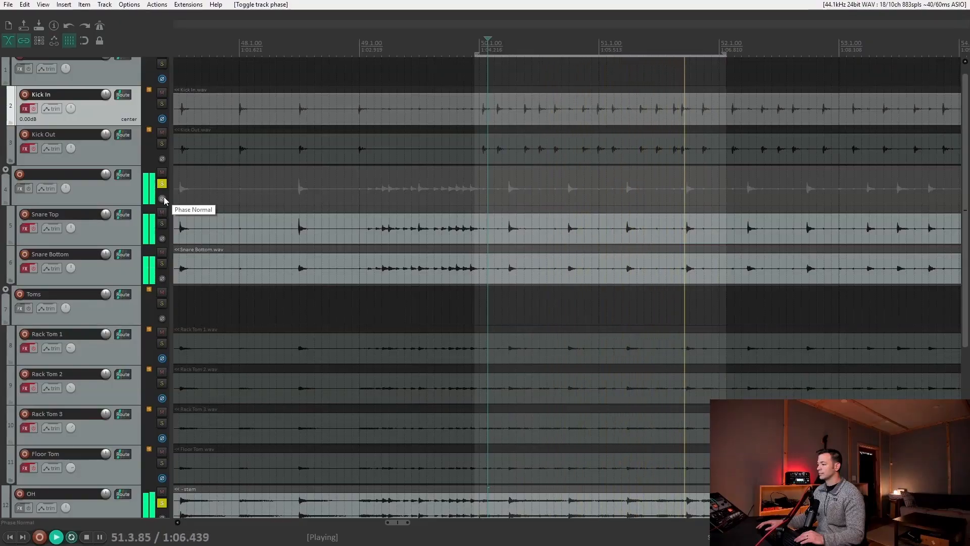
click(163, 198)
key(space)
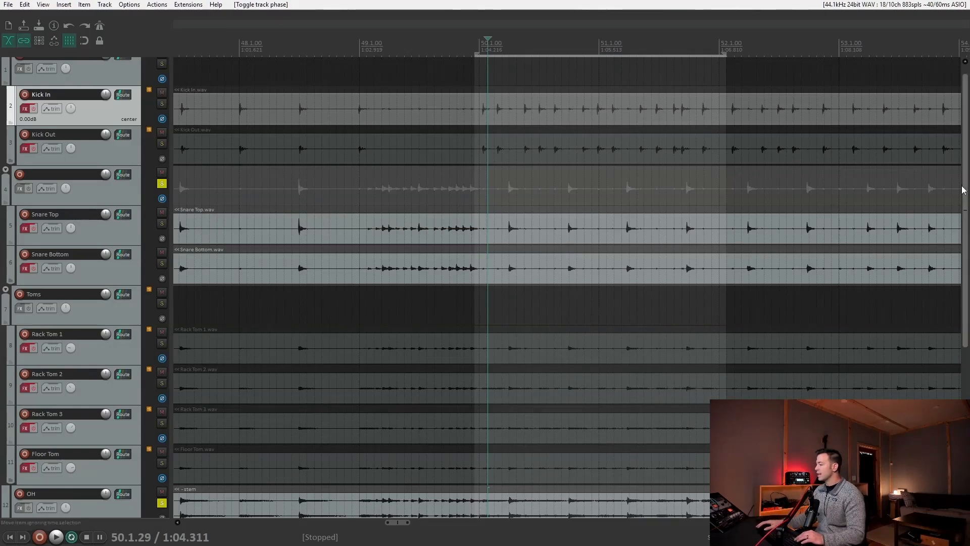
Unsolo the snare folder and solo the Kick folder alongside the overheads.
drag(965, 190, 966, 178)
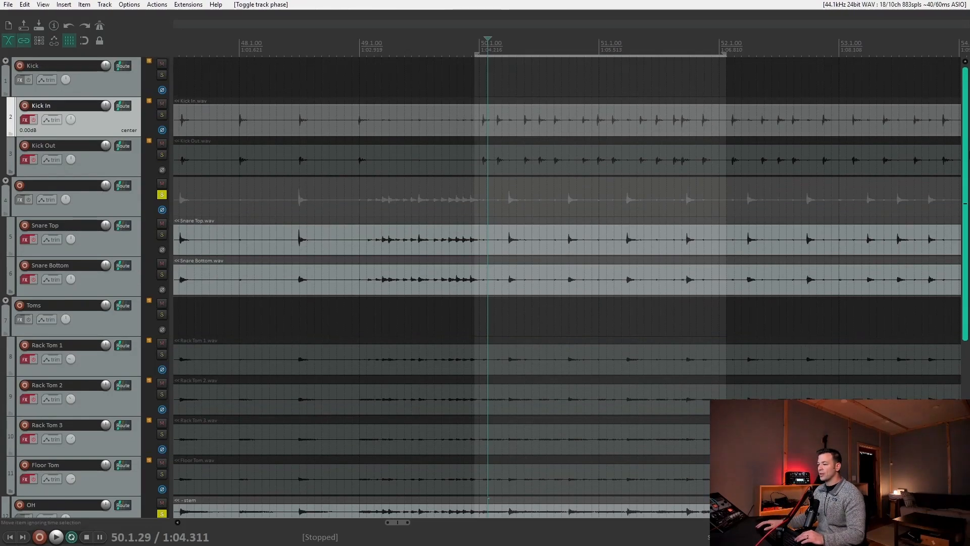
click(162, 195)
click(162, 75)
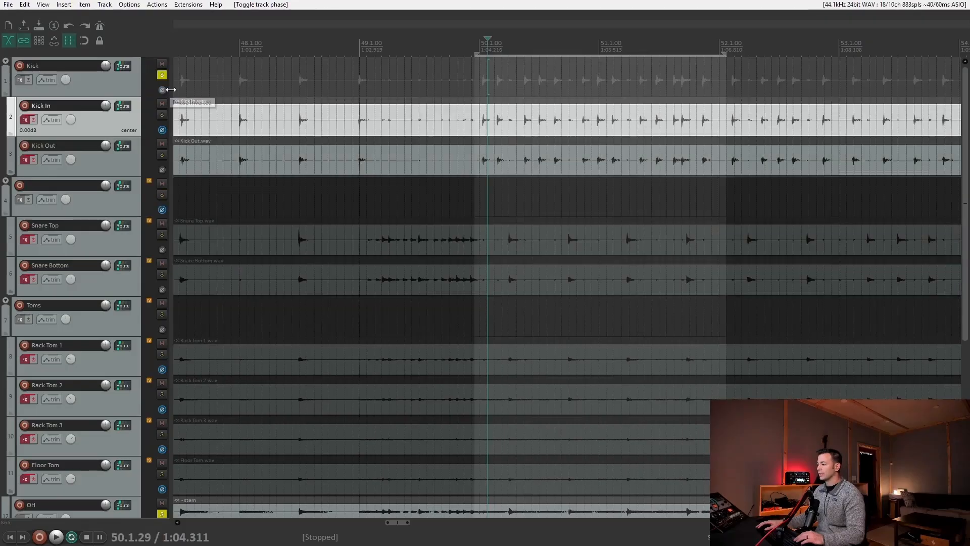
Play the selection while toggling the Kick folder's phase to compare normal and inverted polarity against the overheads.
key(space)
click(163, 91)
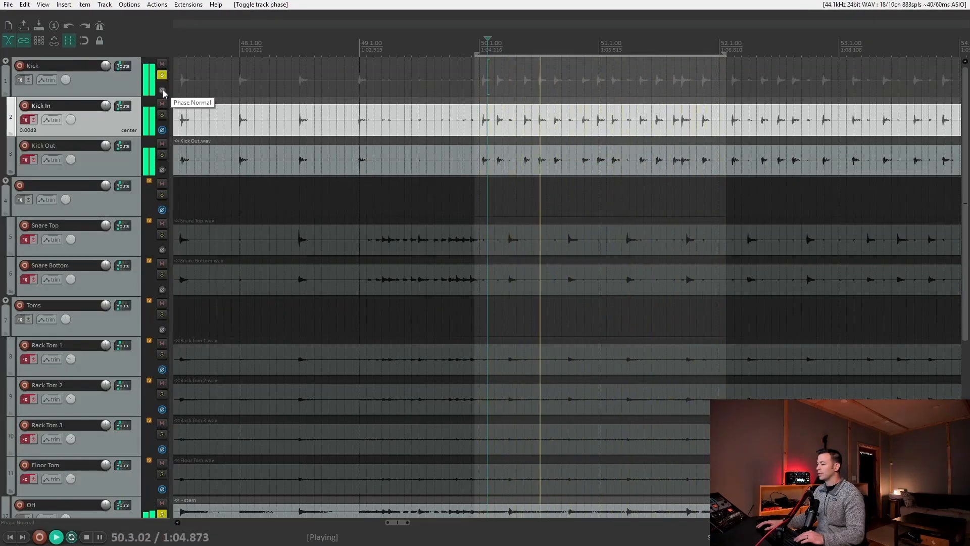
click(162, 92)
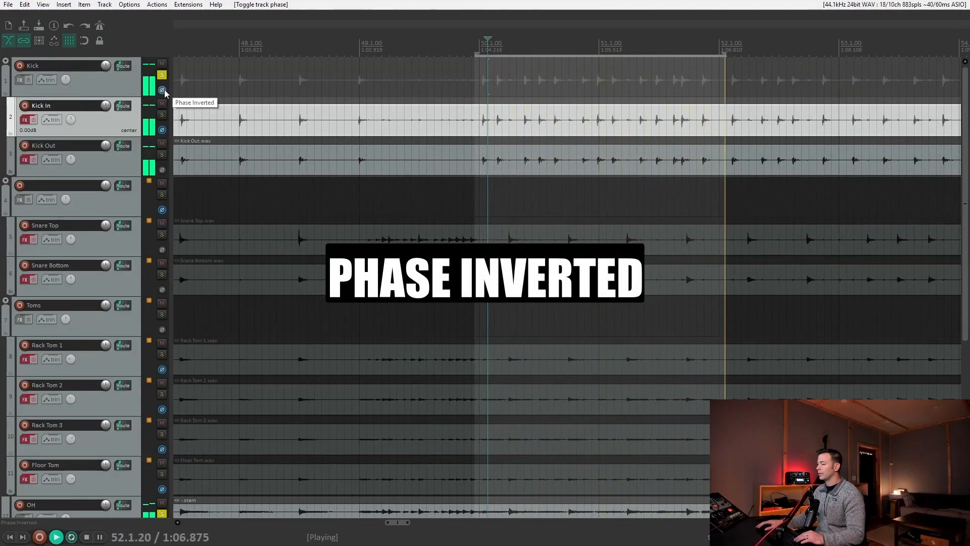
click(162, 91)
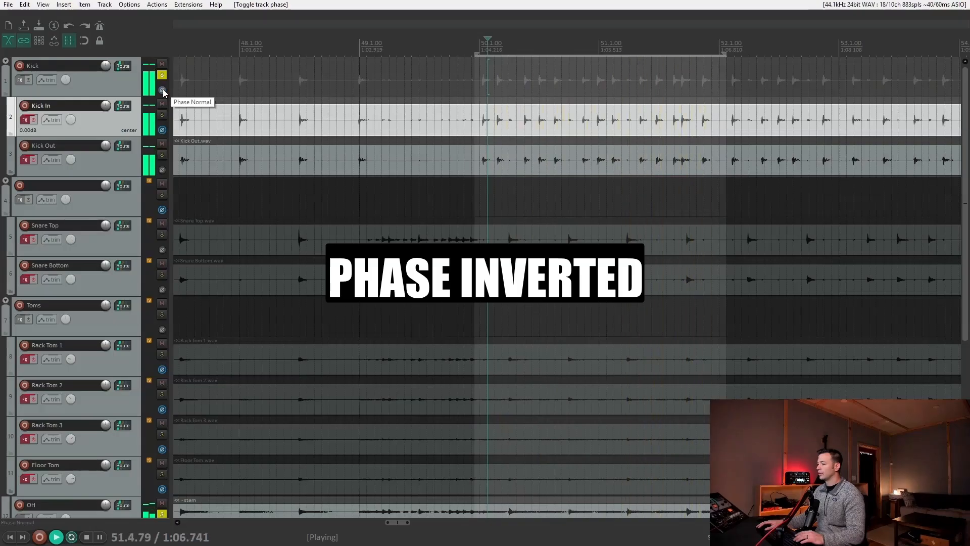
key(space)
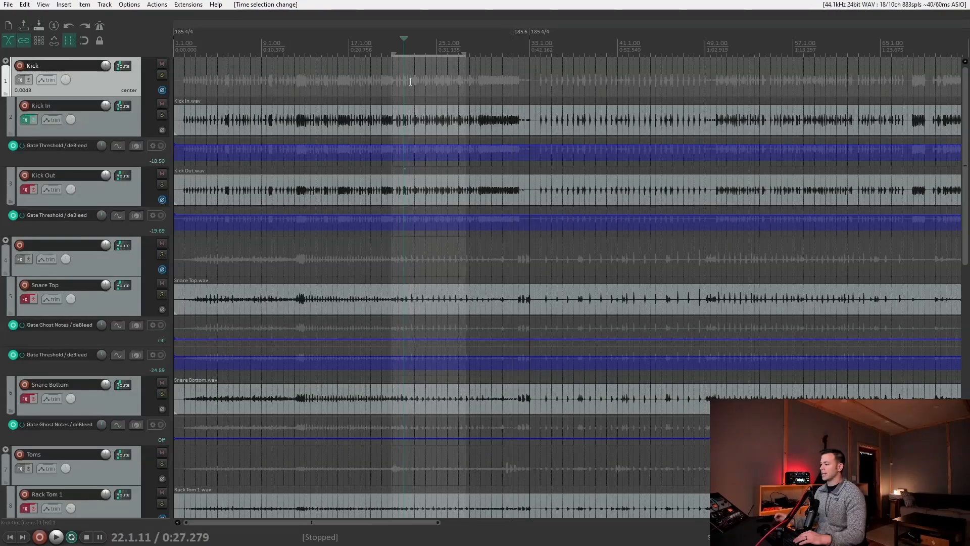
Open the deBleed plugin on the Kick In track.
scroll(508, 99, up, 6)
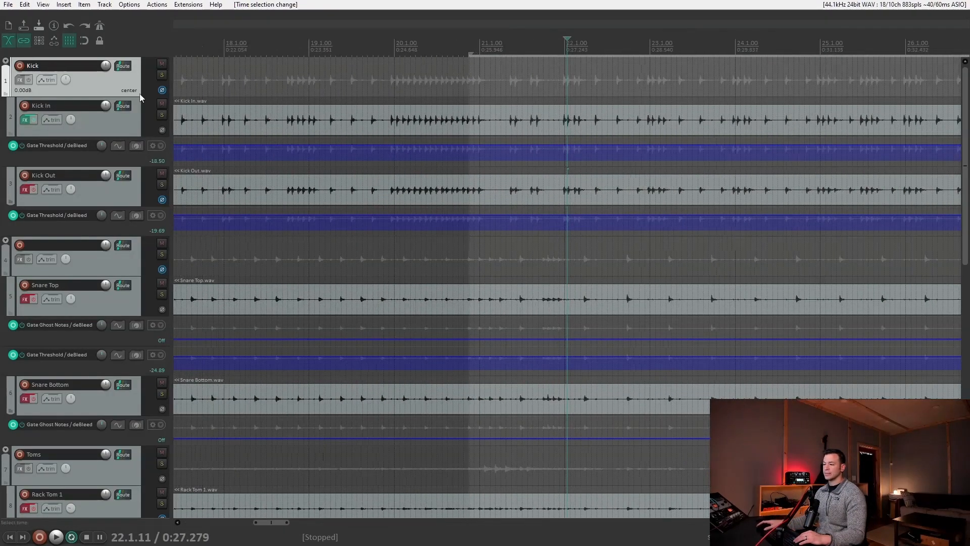
click(26, 121)
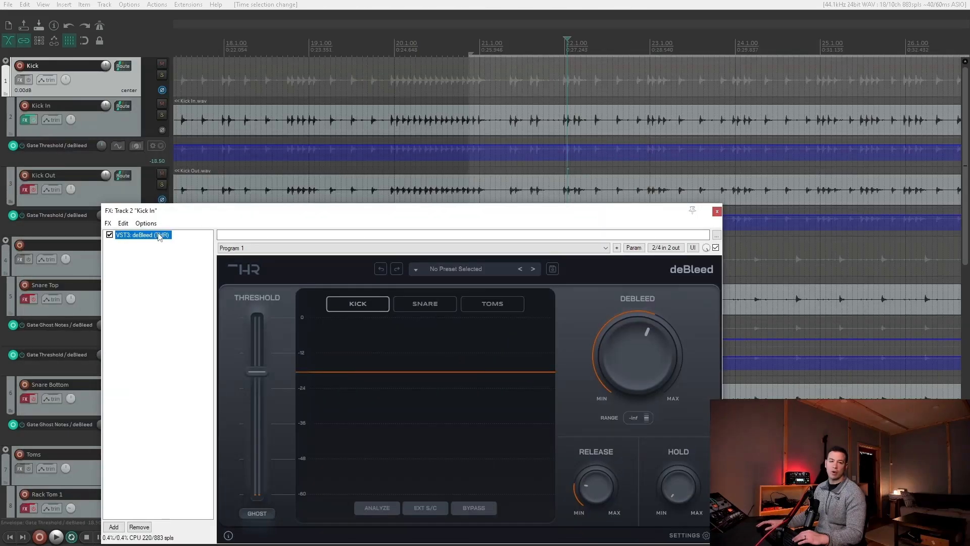
Solo the Kick In track and play it with its FX bypassed and enabled to compare the bleed, and unsolo it.
click(161, 115)
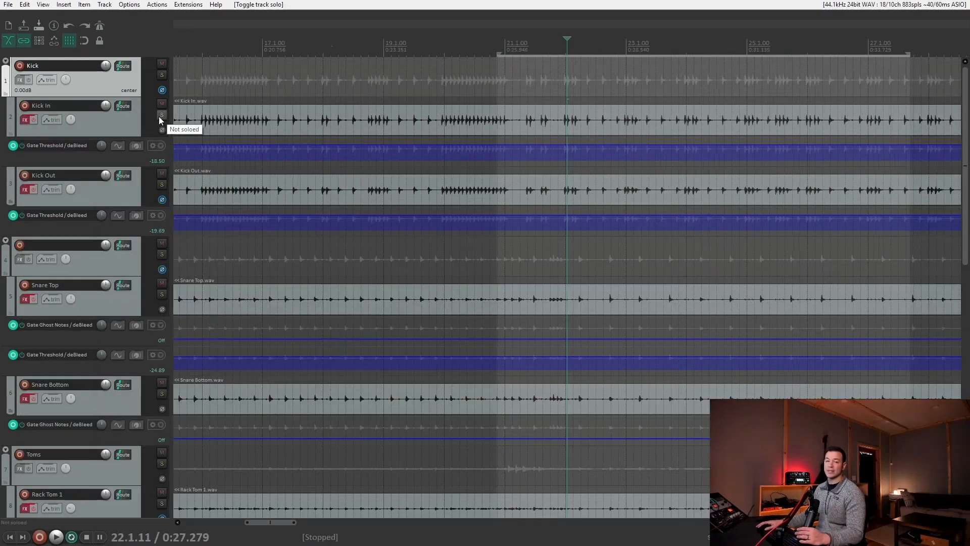
click(162, 115)
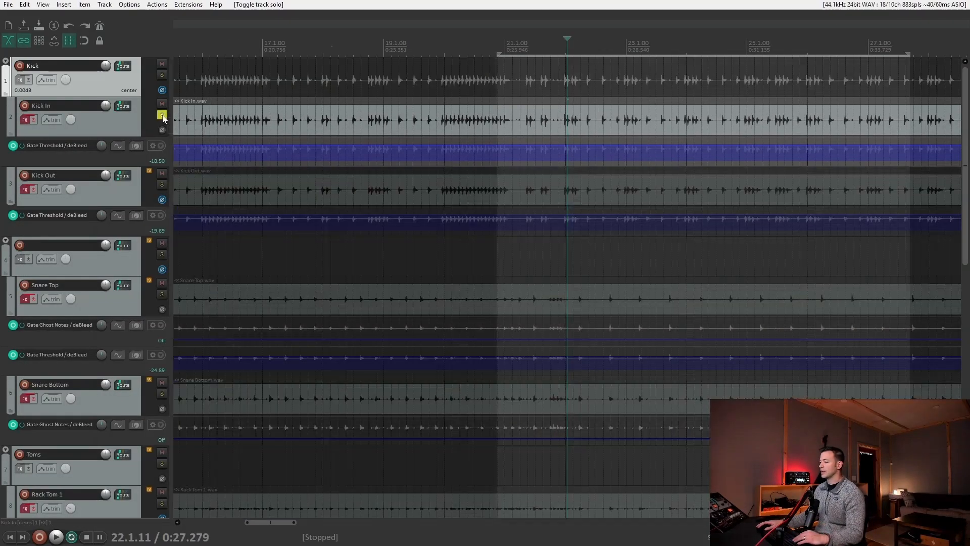
key(space)
click(34, 120)
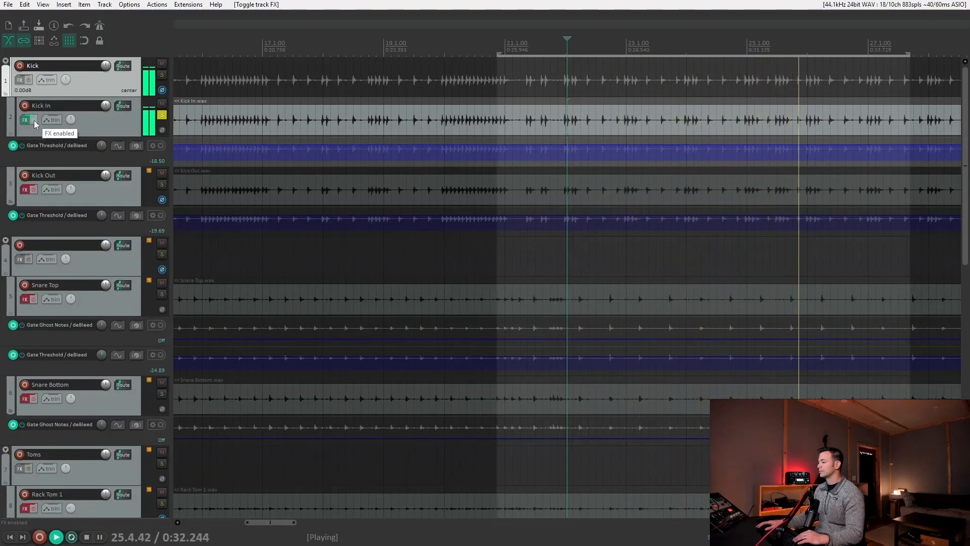
key(space)
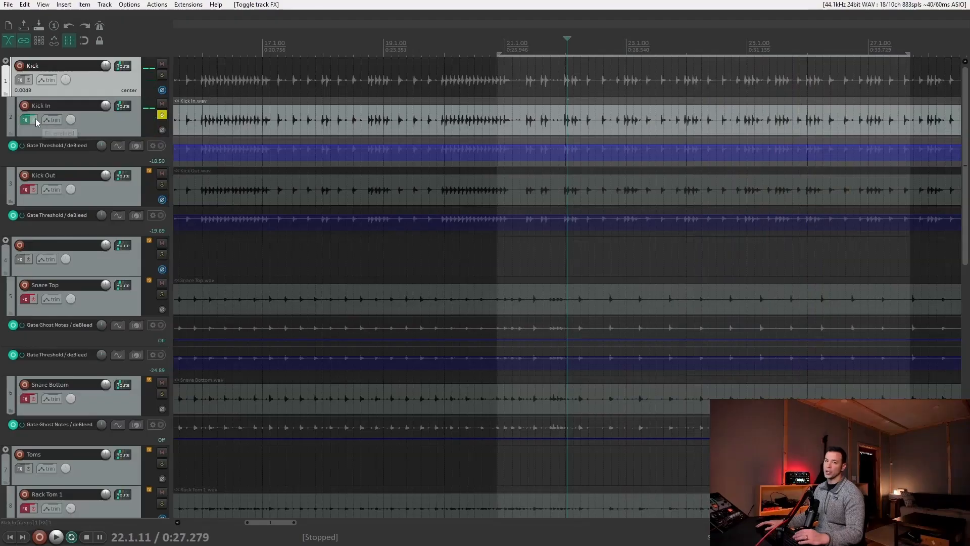
click(162, 116)
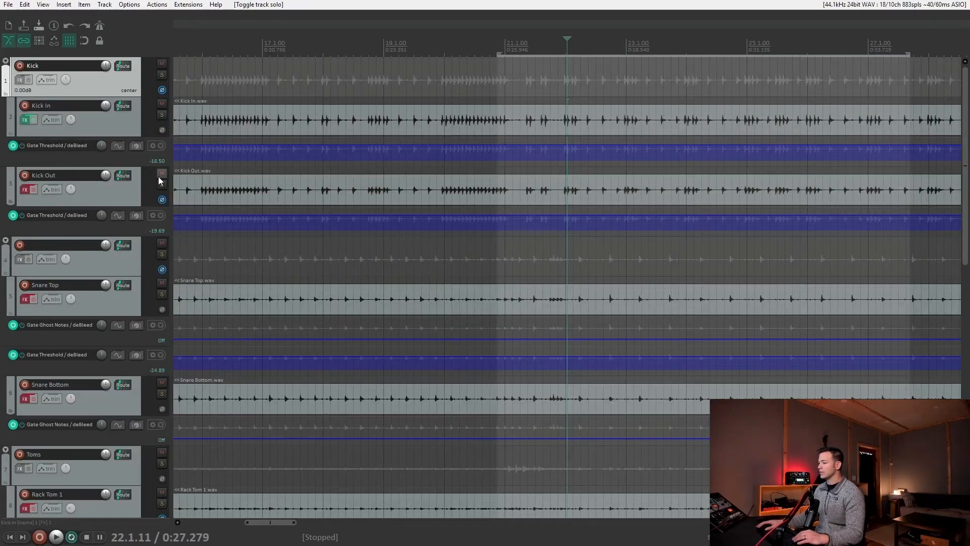
Solo the Kick Out track and play it with its FX bypassed and enabled to compare the bleed.
click(162, 184)
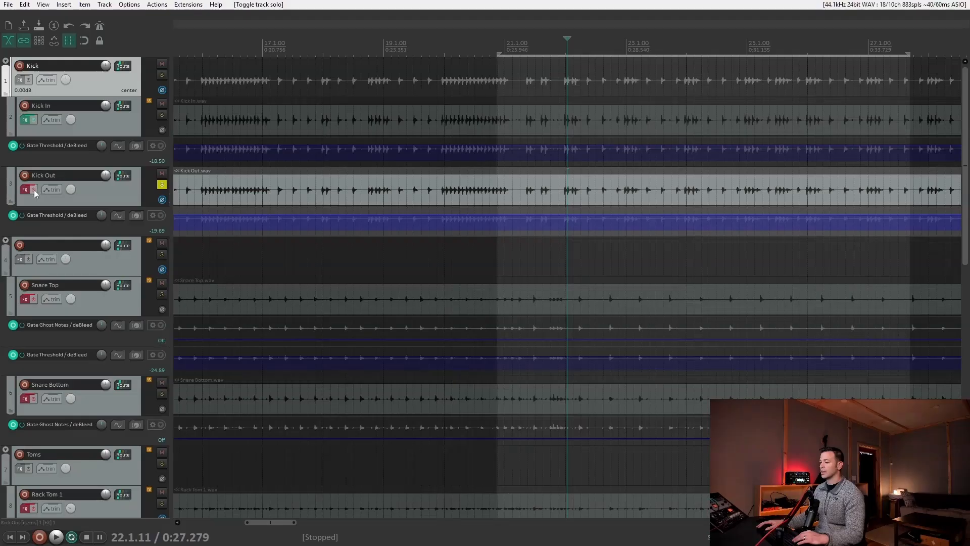
click(34, 190)
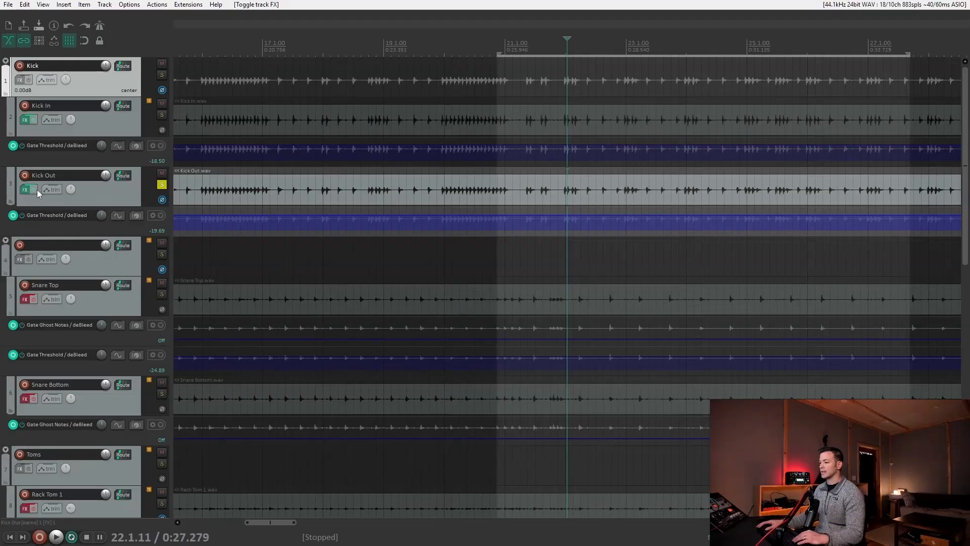
click(34, 190)
key(space)
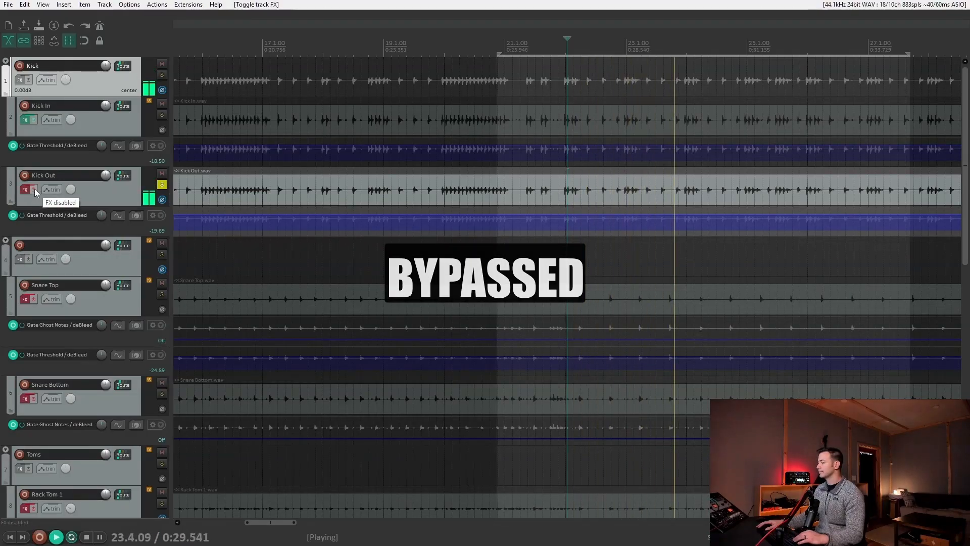
click(34, 189)
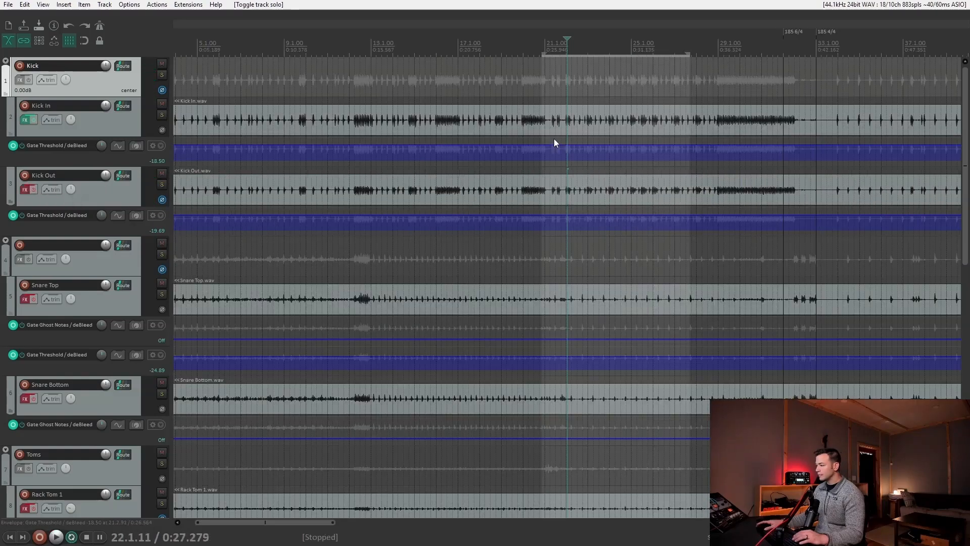
Solo the Snare Top track and open its deBleed plugin, keeping the plugin window clear of the track's waveform.
scroll(716, 131, down, 3)
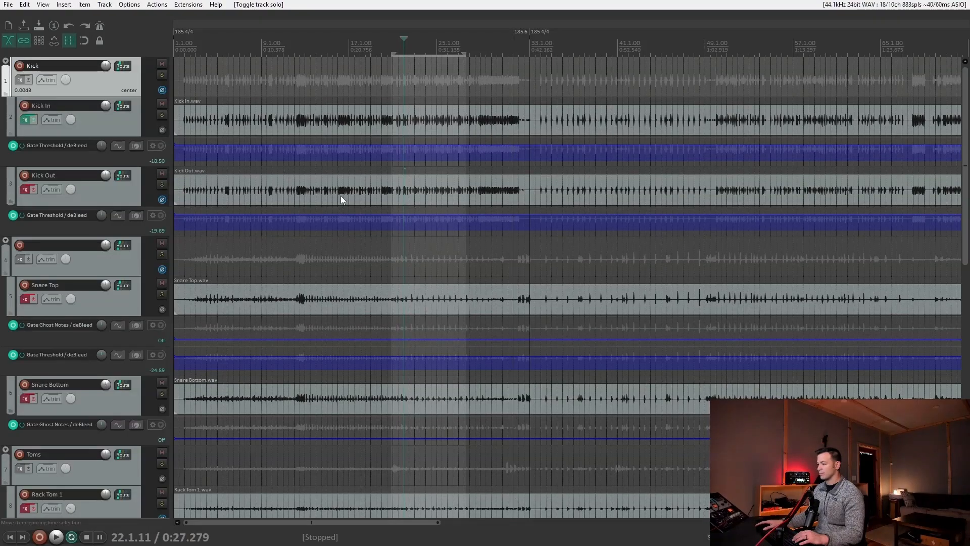
scroll(805, 184, down, 2)
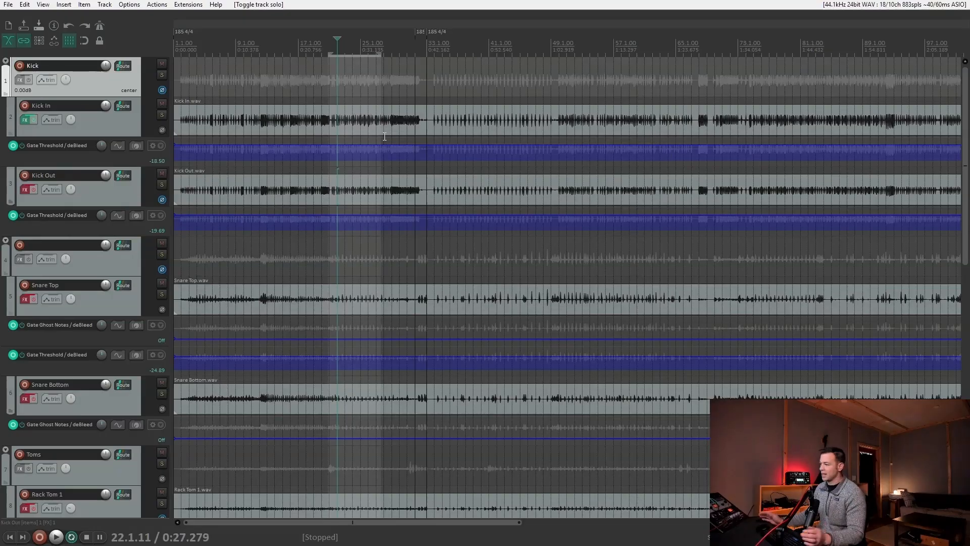
scroll(244, 126, down, 2)
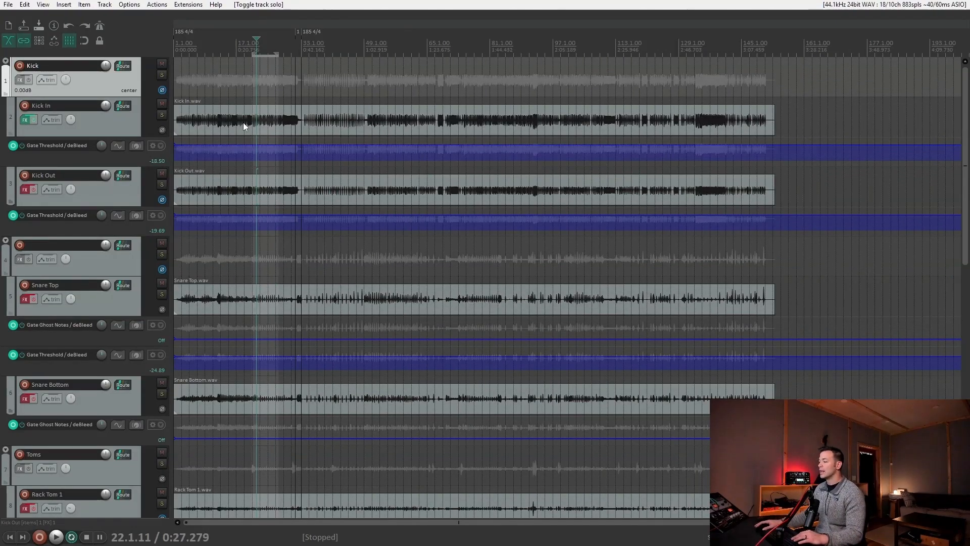
drag(966, 144, 965, 203)
click(161, 161)
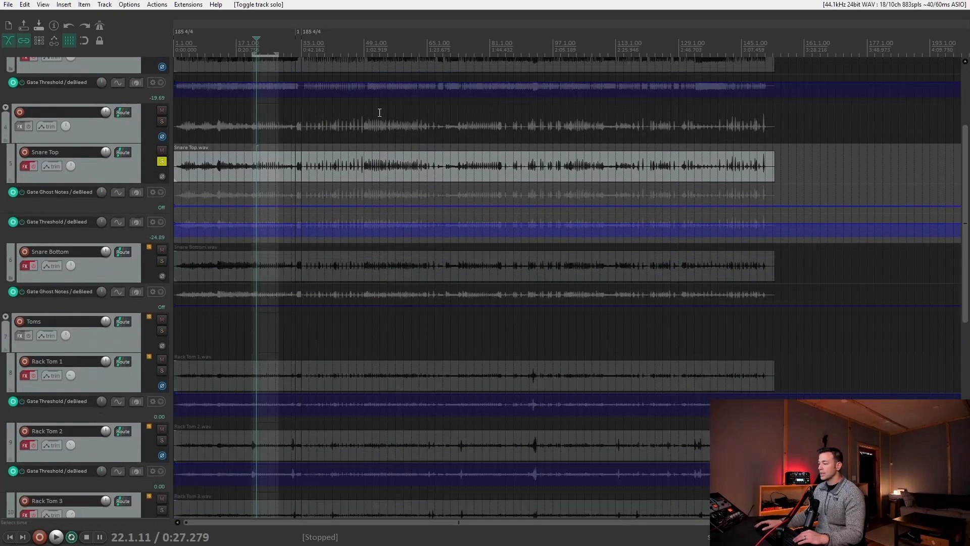
scroll(381, 118, up, 2)
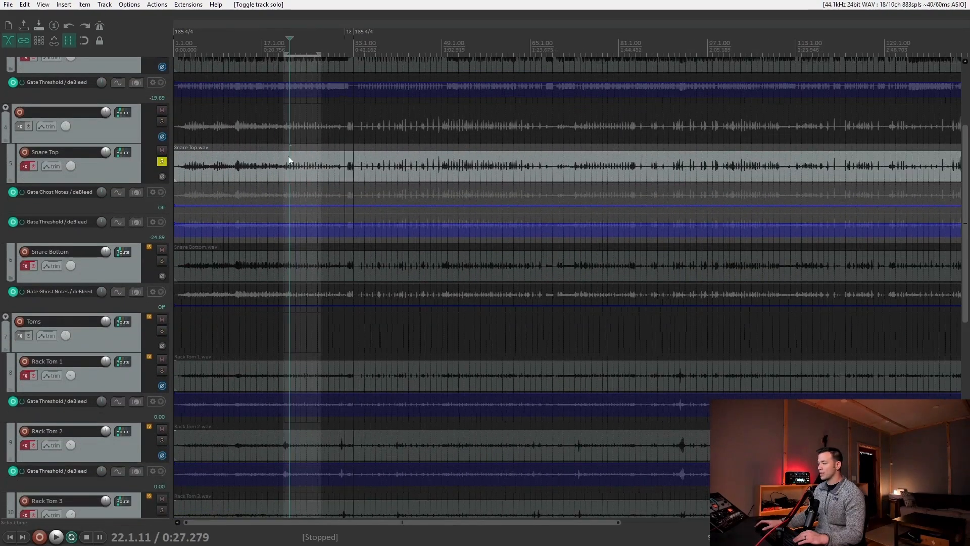
click(26, 166)
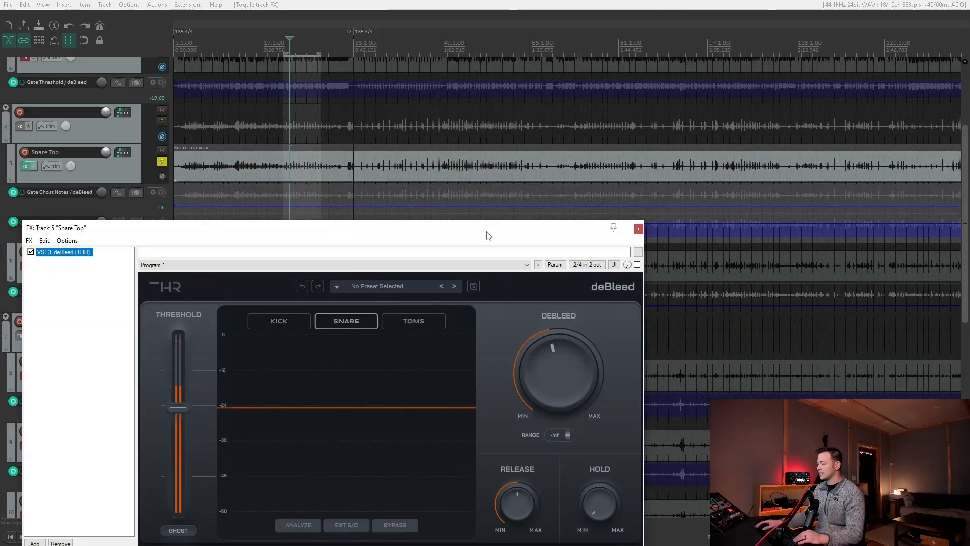
drag(488, 235, 538, 173)
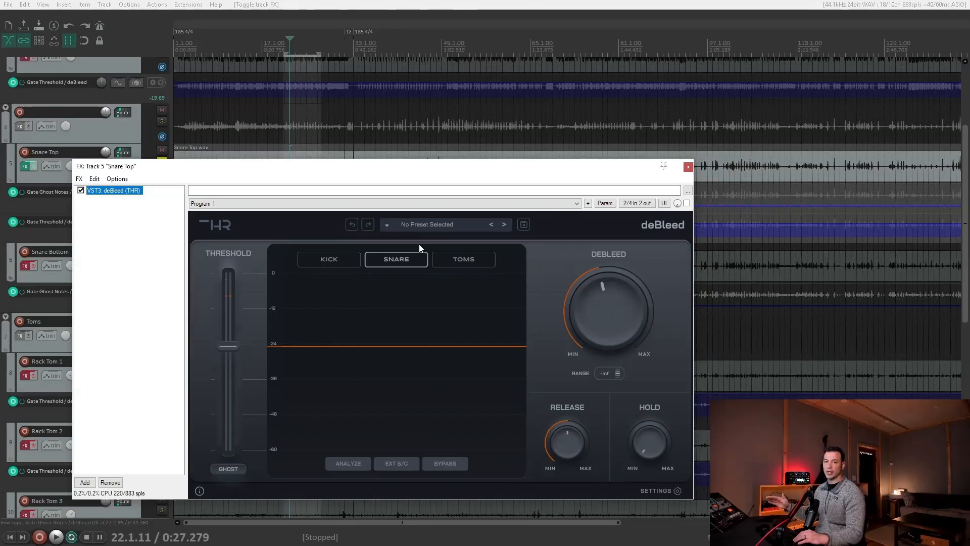
drag(455, 166, 477, 303)
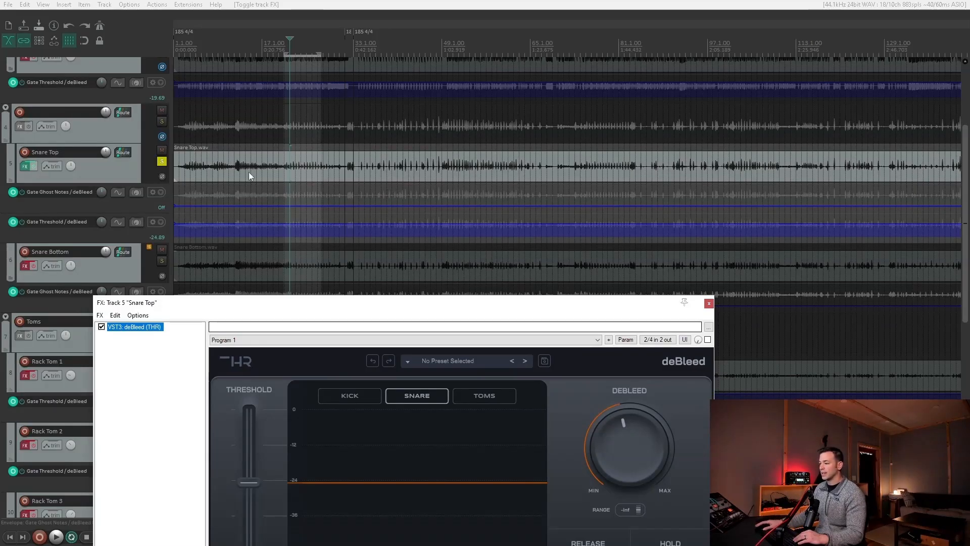
Play Snare Top from bar 22 with its FX bypassed and enabled to compare the hi-hat and cymbal bleed.
scroll(410, 161, up, 5)
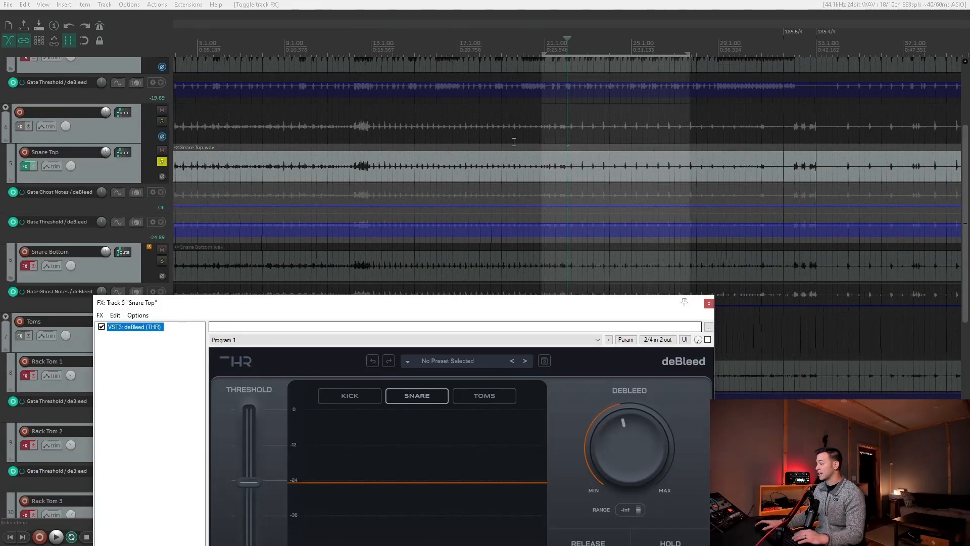
click(34, 165)
key(space)
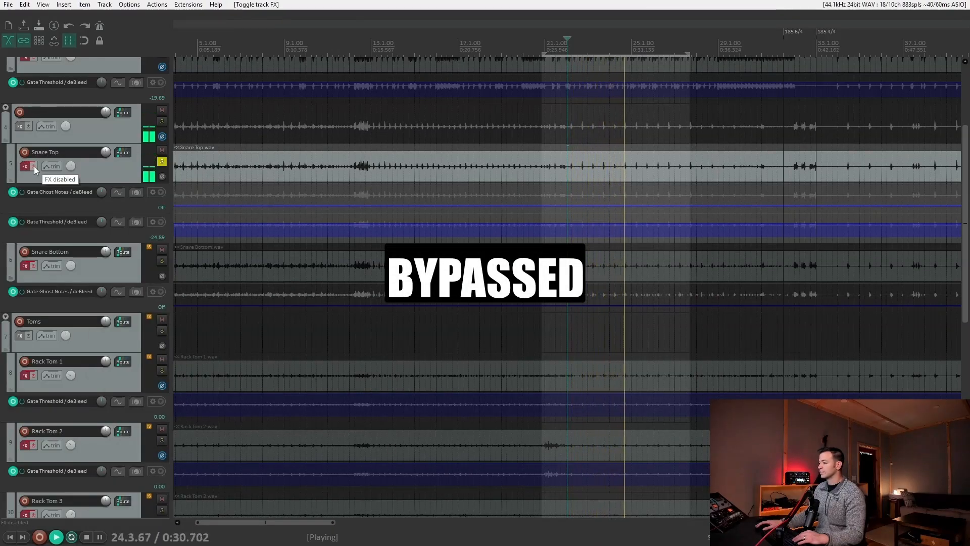
click(34, 166)
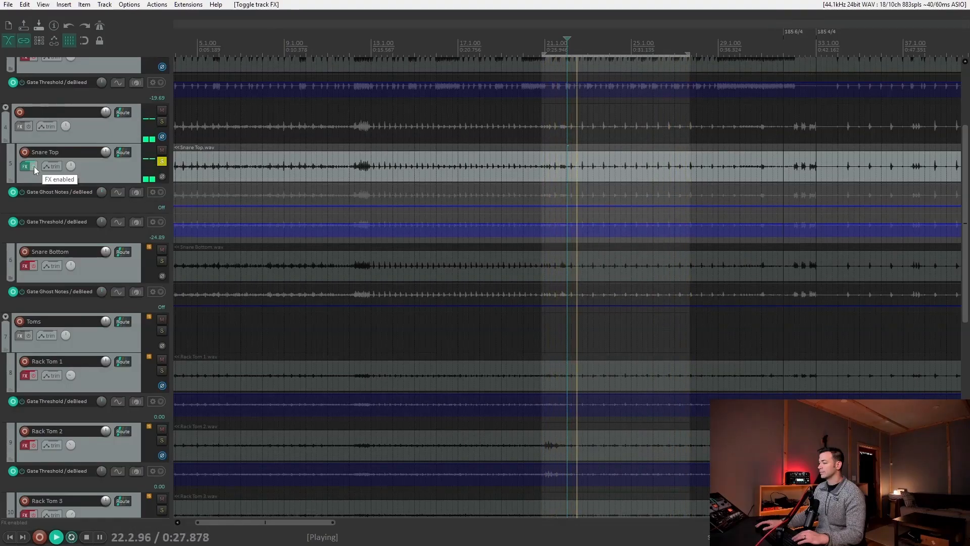
key(space)
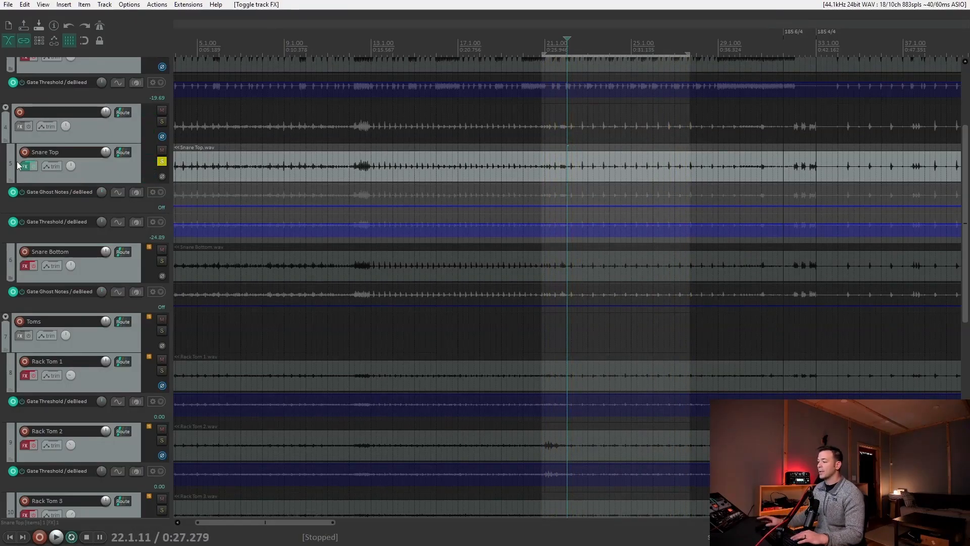
Place the edit cursor in bar 2 of the intro and enlarge the Snare Top track to show its waveform.
click(315, 40)
scroll(334, 91, up, 2)
scroll(486, 87, up, 2)
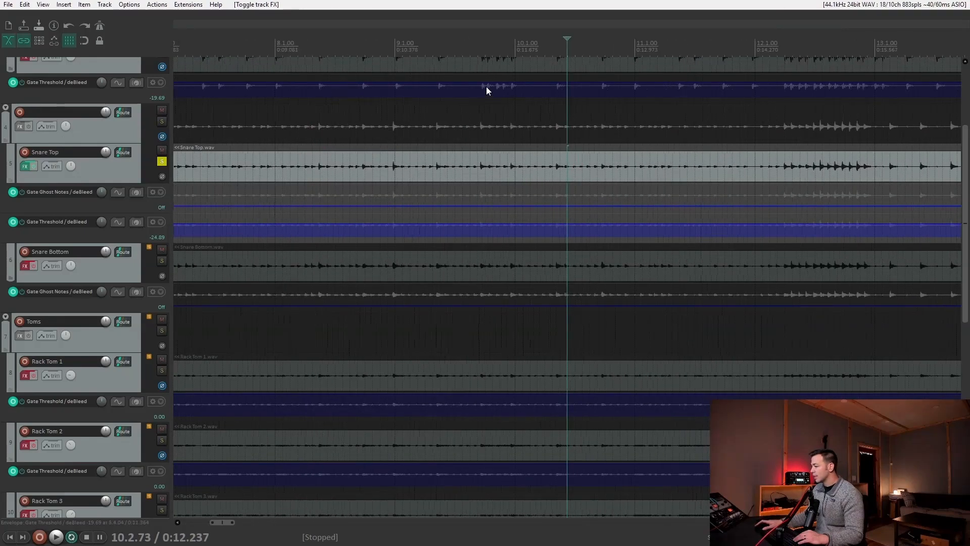
click(296, 49)
scroll(298, 58, down, 1)
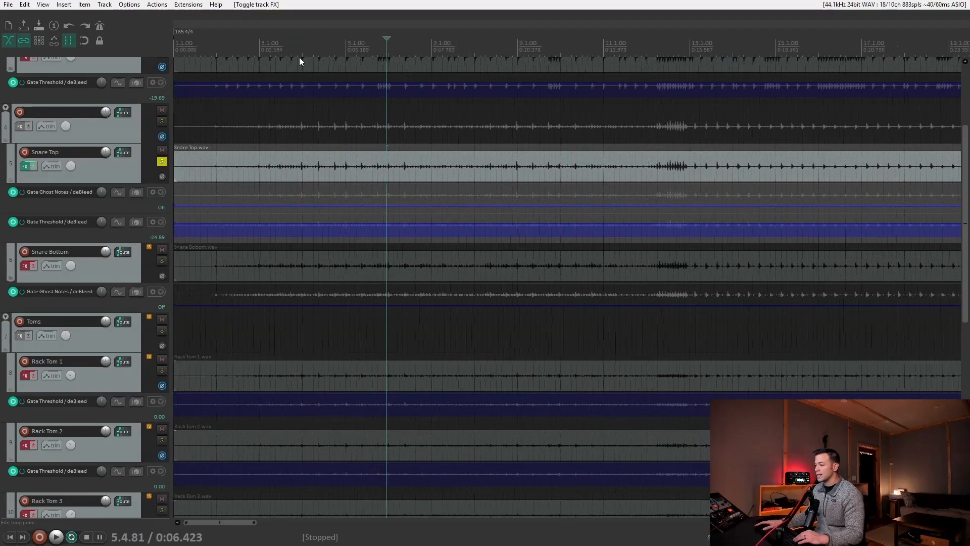
click(228, 49)
scroll(353, 91, up, 3)
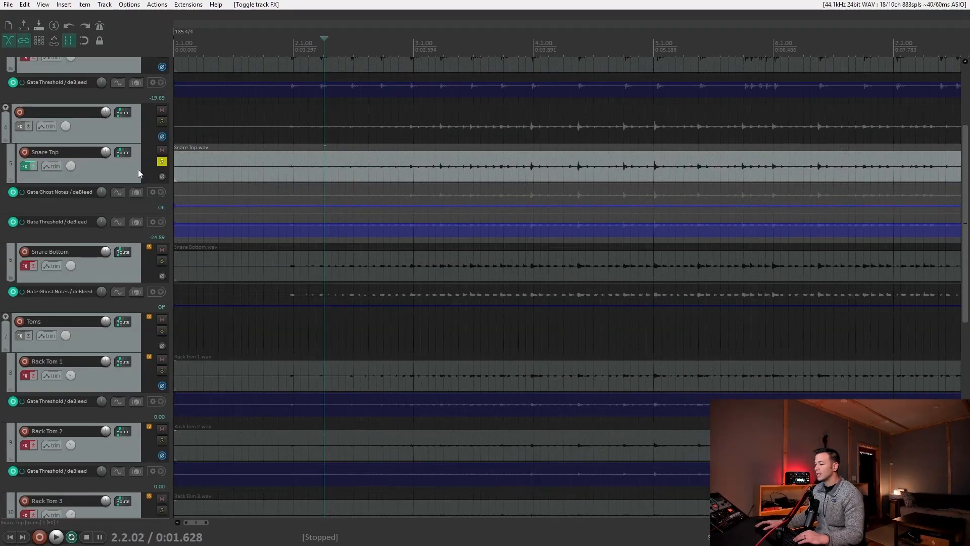
double_click(134, 183)
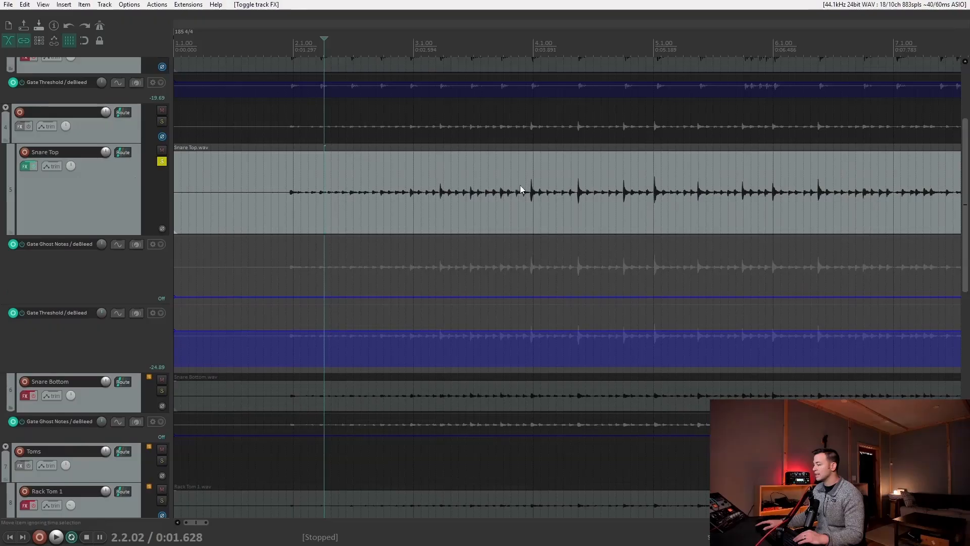
Select roughly bars 2 to 6 and play Snare Top with its FX bypassed and enabled to compare the quiet intro hits.
scroll(520, 185, down, 1)
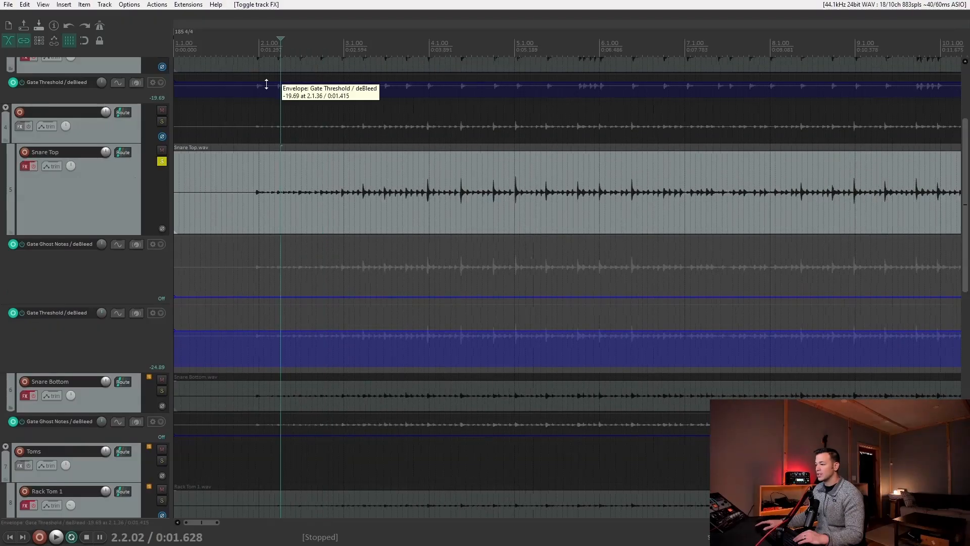
scroll(238, 71, down, 1)
drag(216, 50, 504, 51)
key(space)
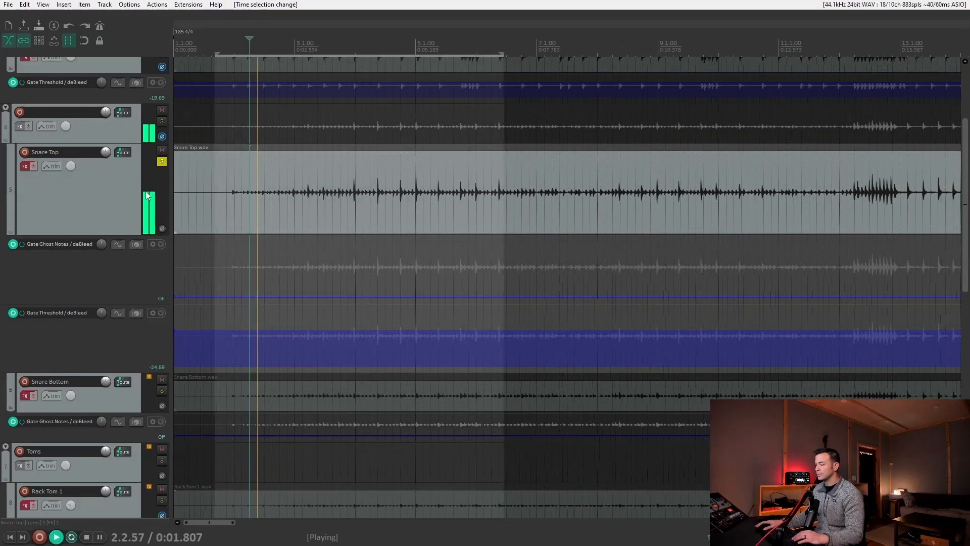
key(space)
click(34, 167)
key(space)
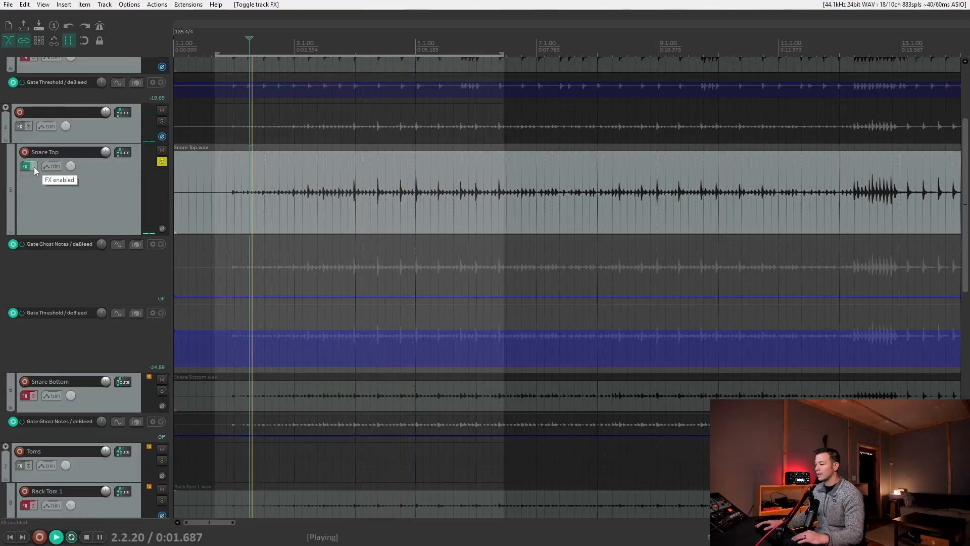
key(space)
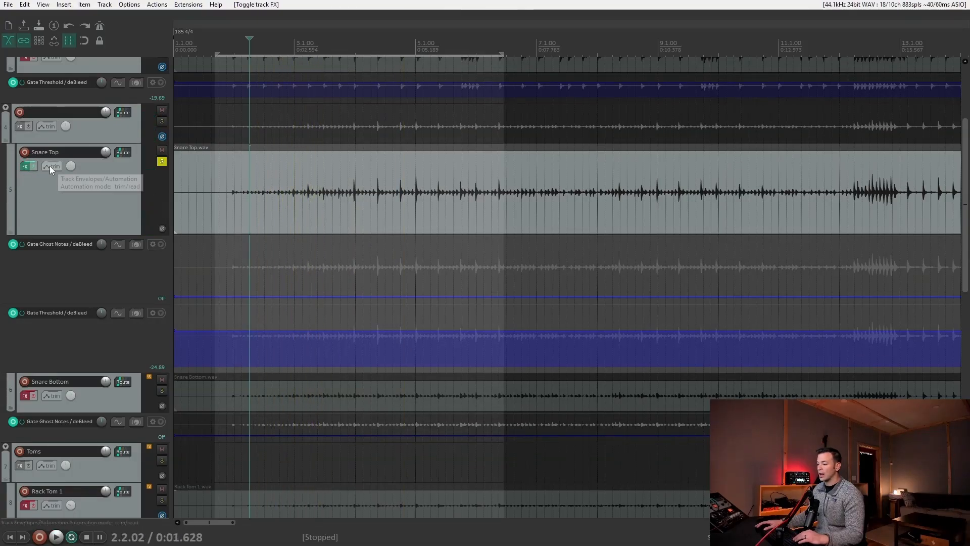
Select from just before bar 2 to midway through bar 3 and lower Snare Top's Gate Threshold envelope there to about -35.10.
scroll(275, 344, up, 3)
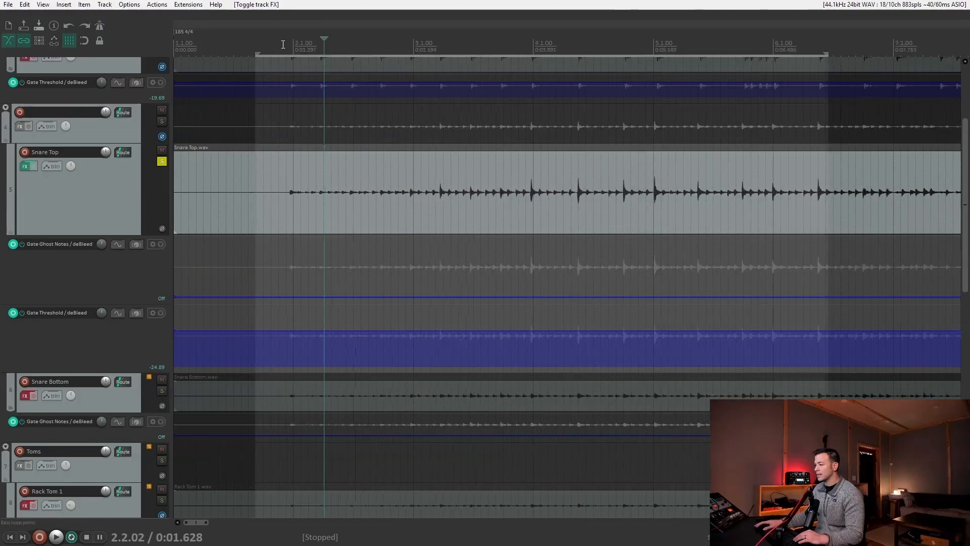
drag(281, 47, 461, 69)
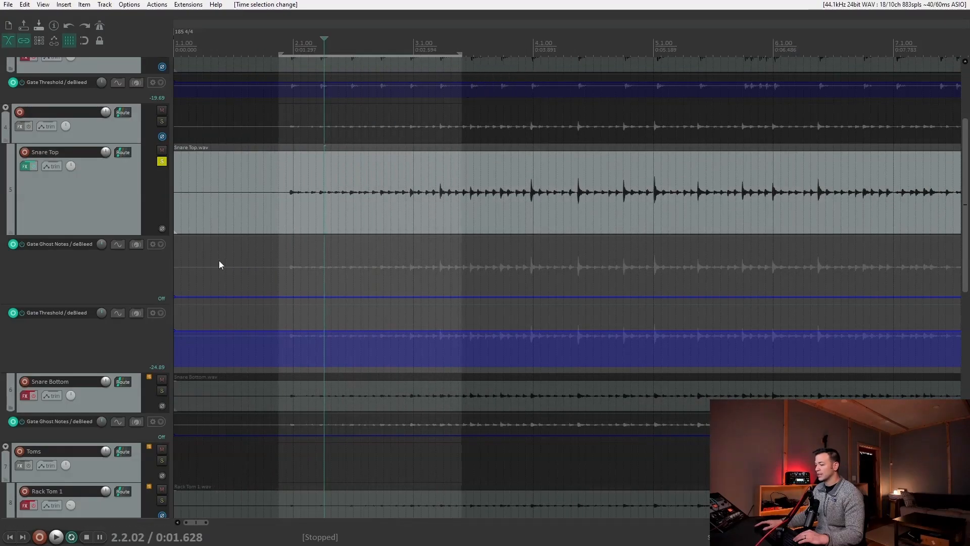
click(95, 312)
drag(295, 331, 295, 342)
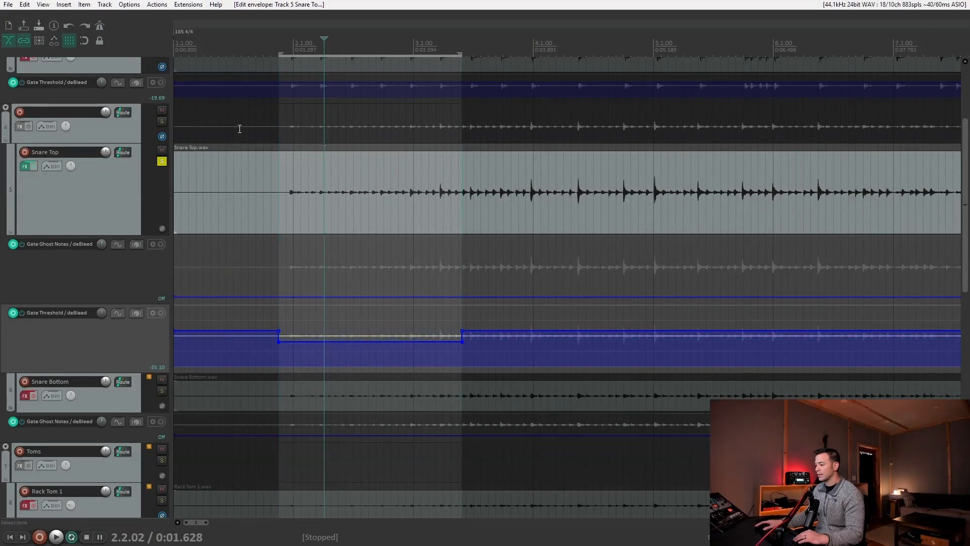
Play Snare Top from late in bar 1 to check the quiet intro hits against the lowered gate threshold.
click(262, 45)
key(space)
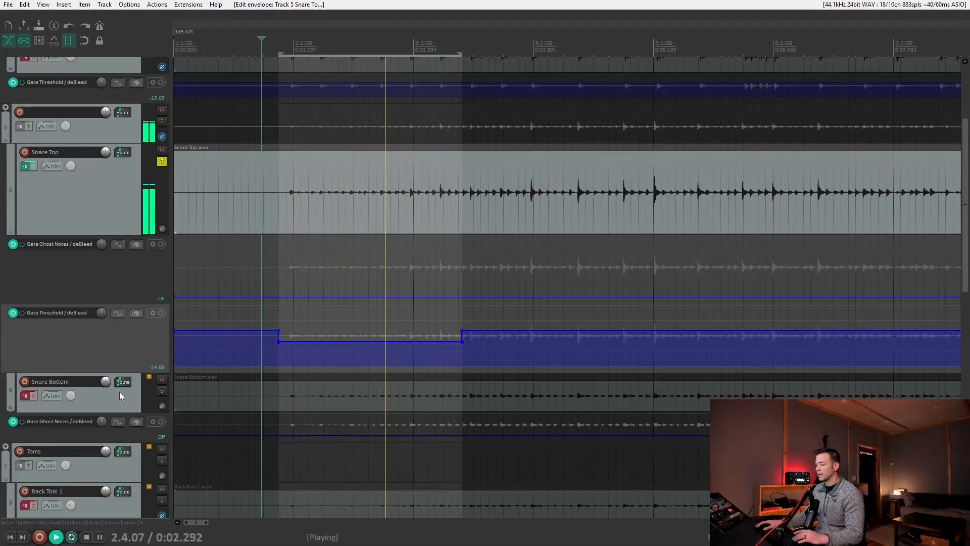
key(space)
scroll(376, 208, down, 2)
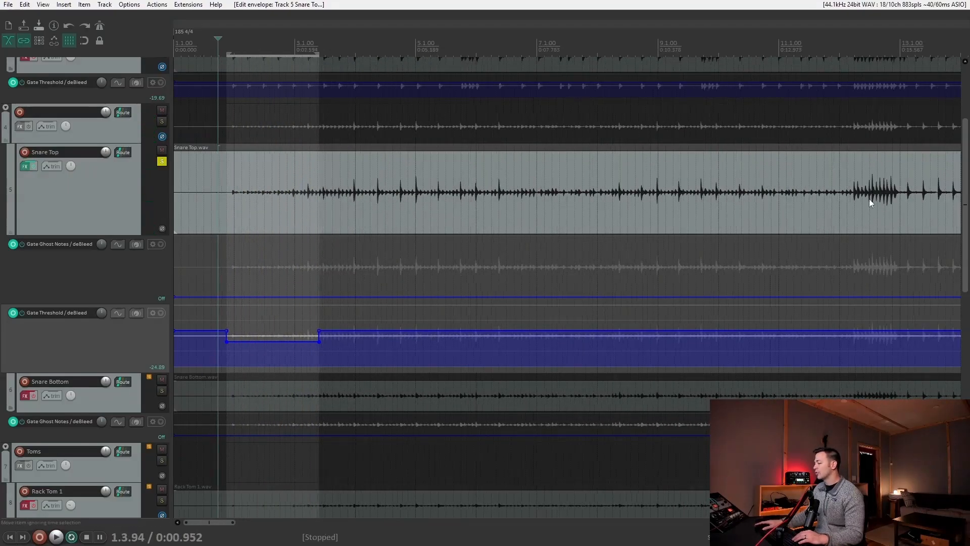
scroll(818, 204, down, 4)
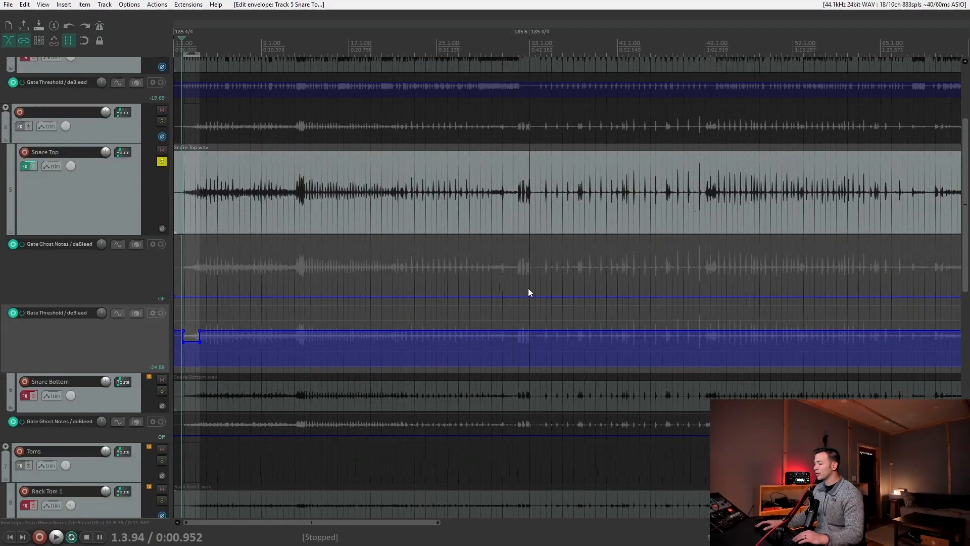
Play Snare Top from bar 141 with its FX bypassed and enabled to compare the quiet ghost note before bar 142.
click(681, 126)
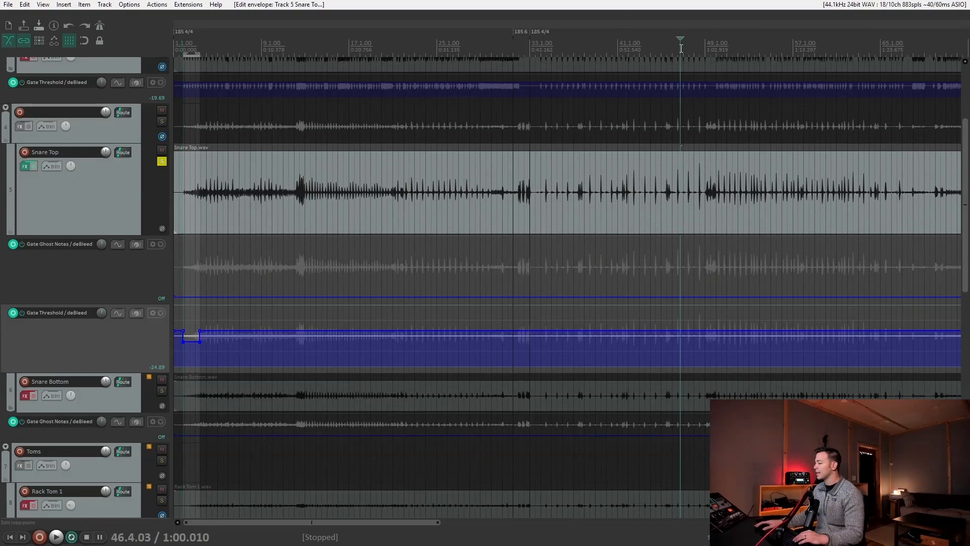
scroll(589, 137, down, 2)
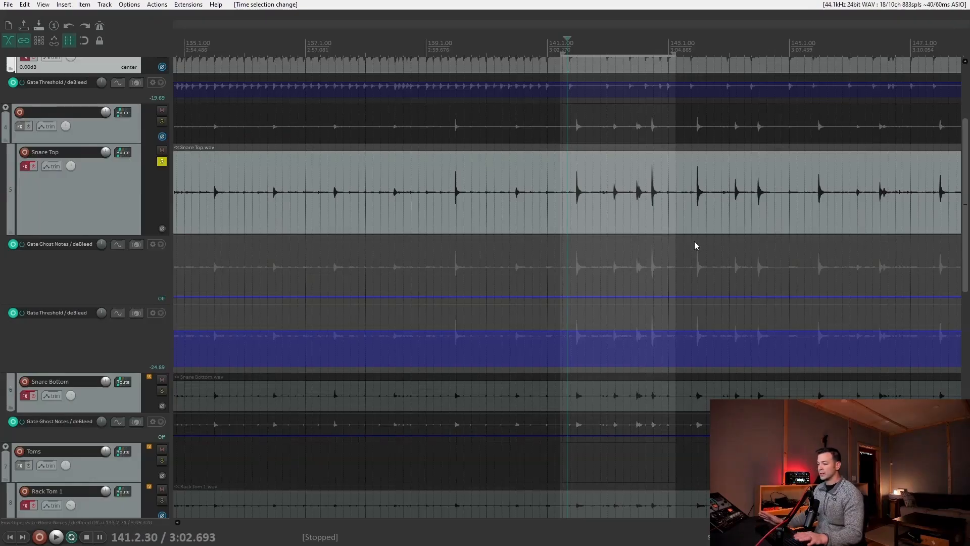
key(space)
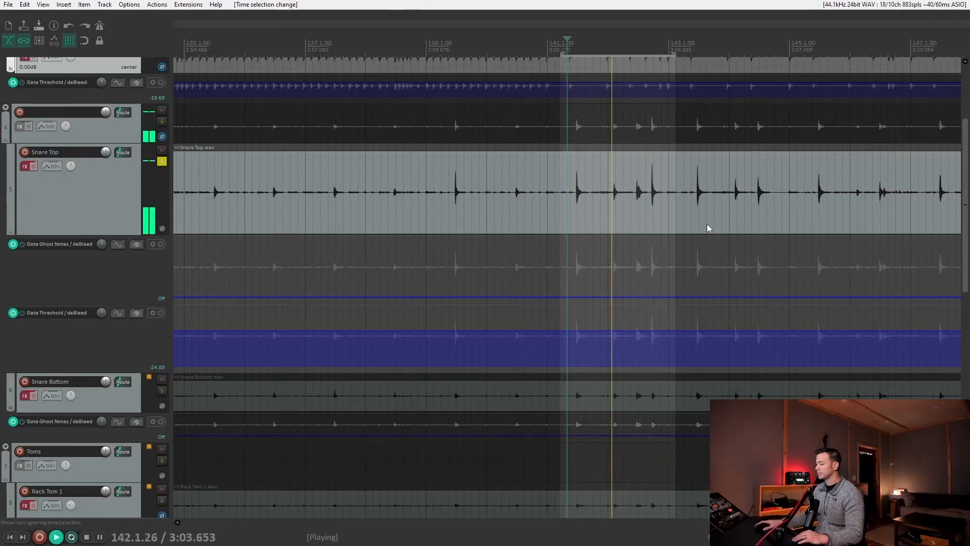
key(space)
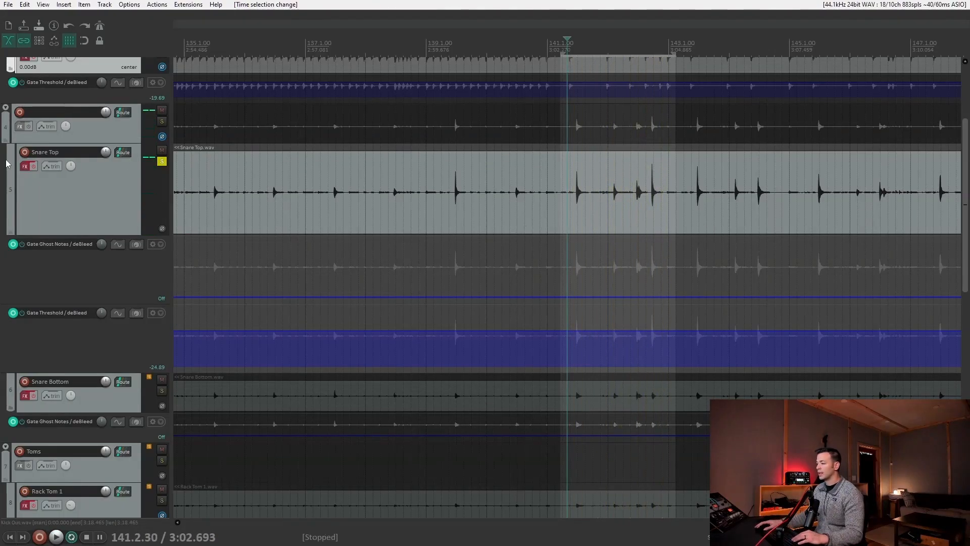
click(39, 167)
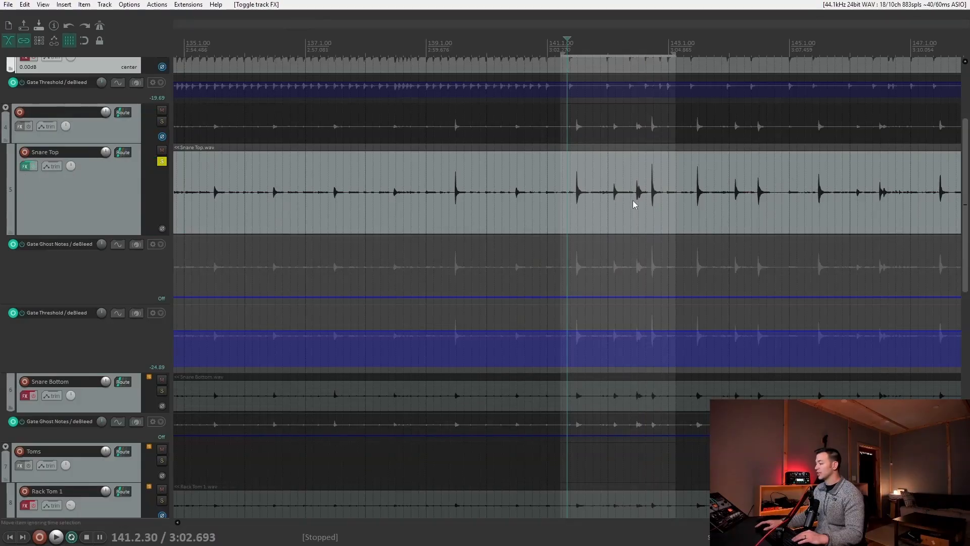
key(space)
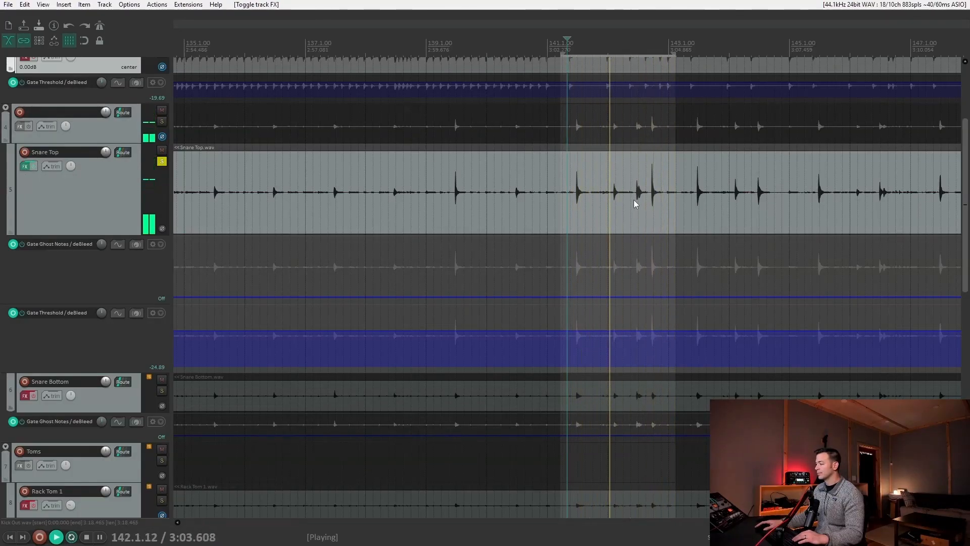
key(space)
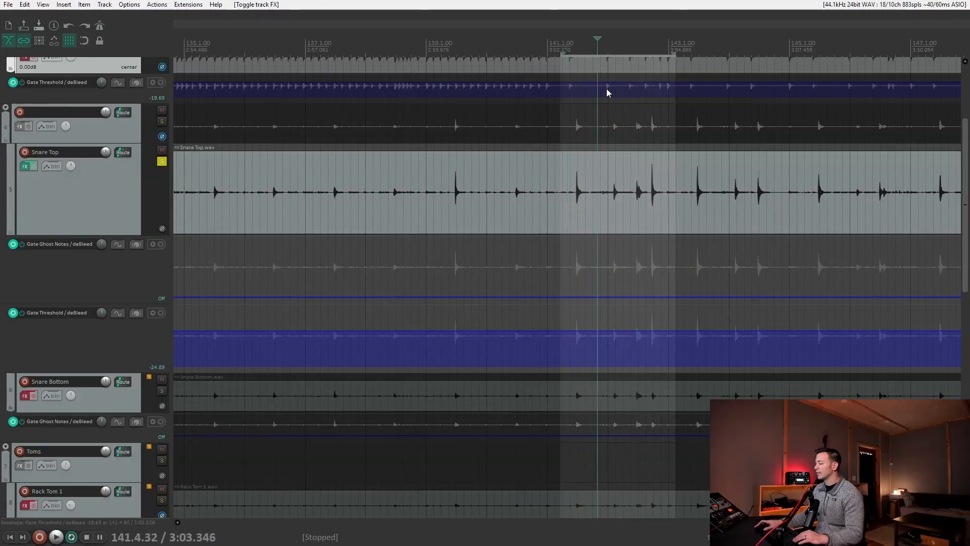
Select the quiet ghost note just before bar 142 and switch Snare Top's Gate Ghost Notes envelope on over that range.
scroll(606, 89, up, 5)
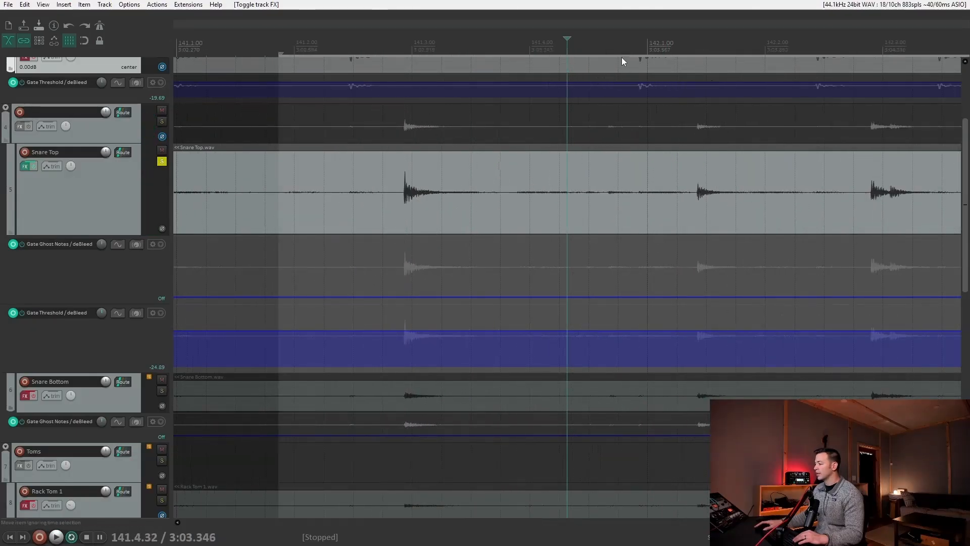
click(520, 52)
key(space)
key(space)
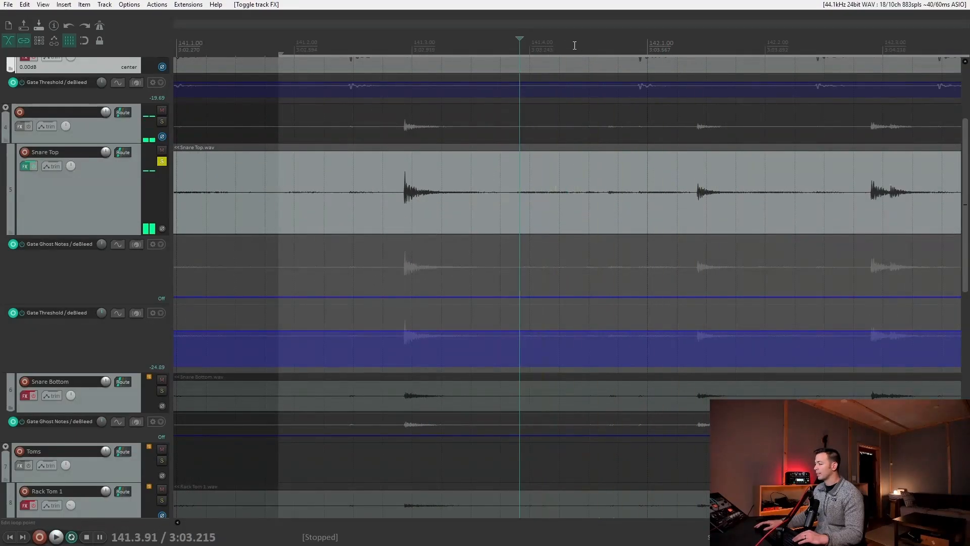
drag(574, 52, 638, 52)
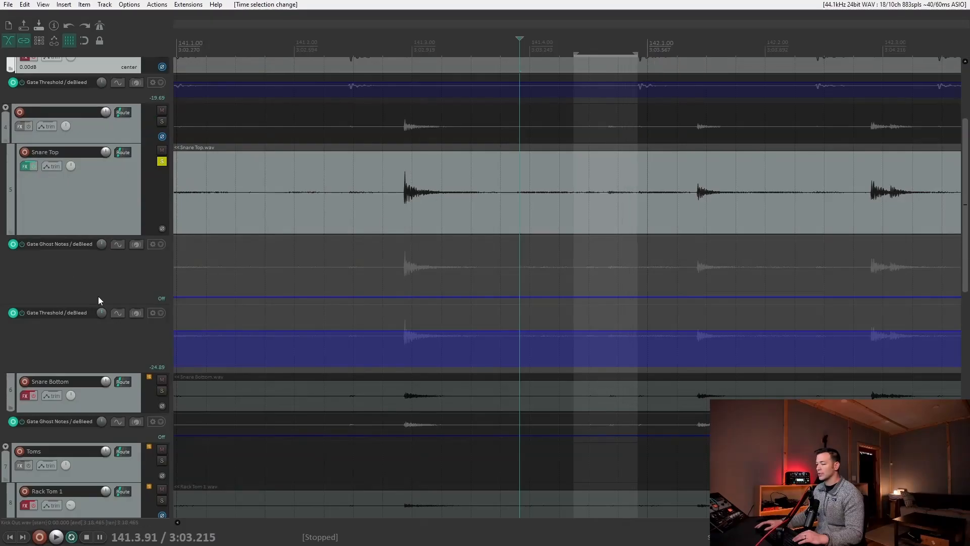
click(103, 244)
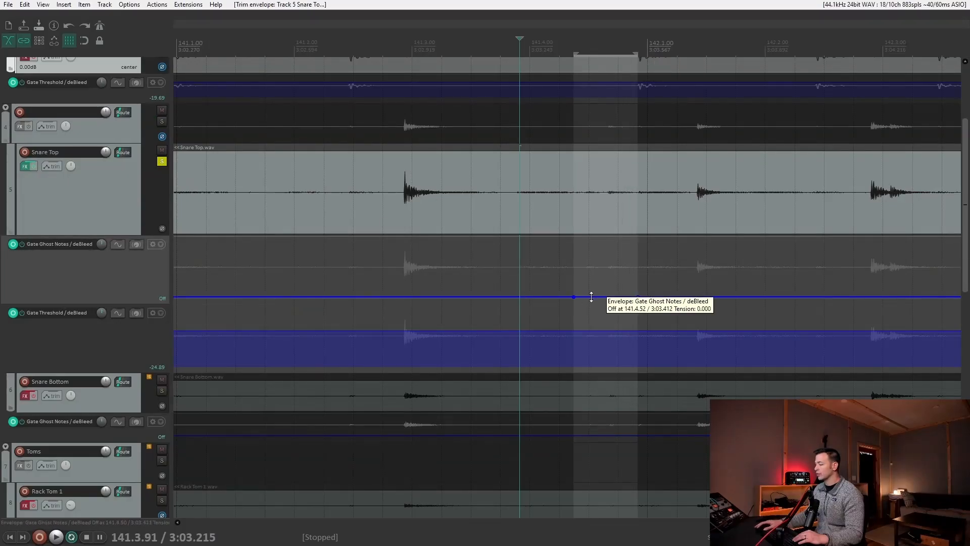
drag(589, 296, 600, 196)
Play Snare Top from the middle of bar 141 to check the ghost note with the automated Gate Ghost Notes setting.
scroll(596, 216, down, 3)
click(509, 52)
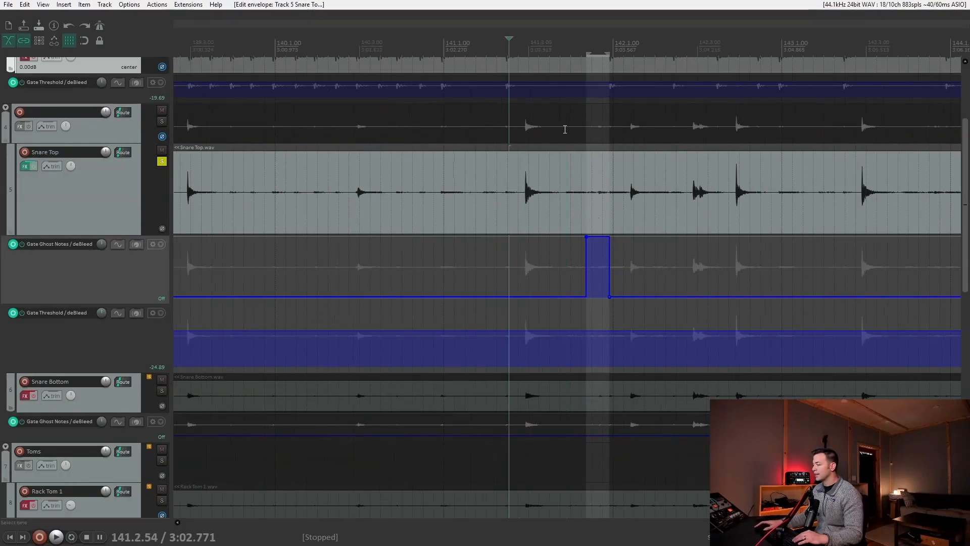
key(space)
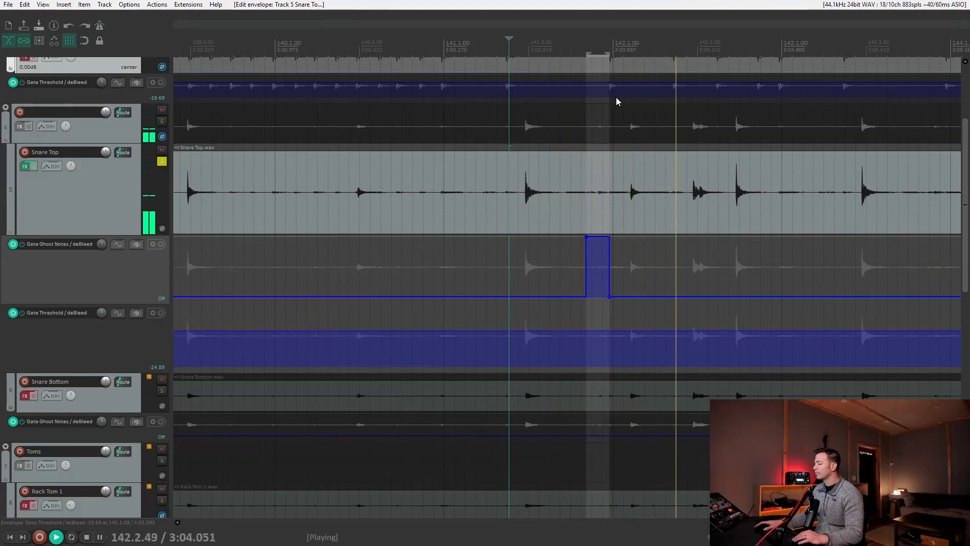
key(space)
key(space)
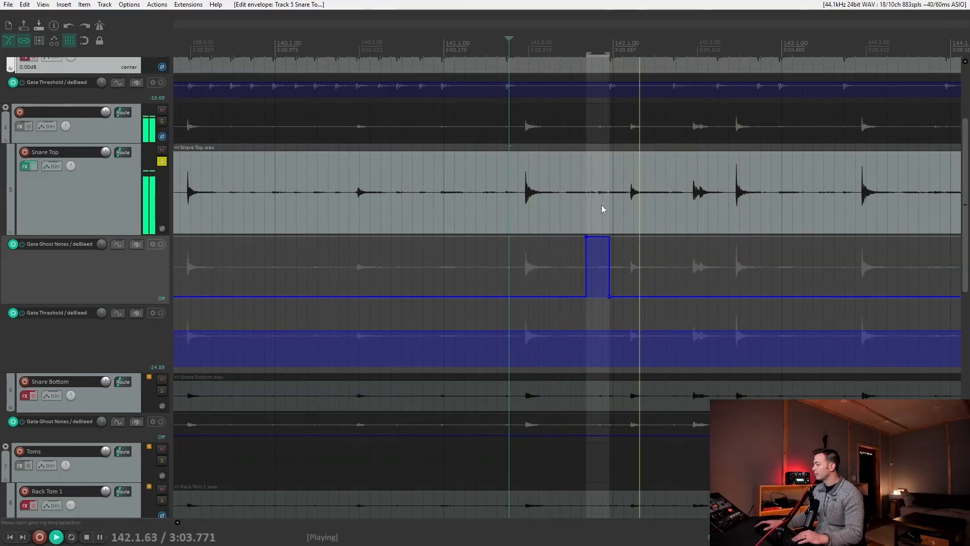
key(space)
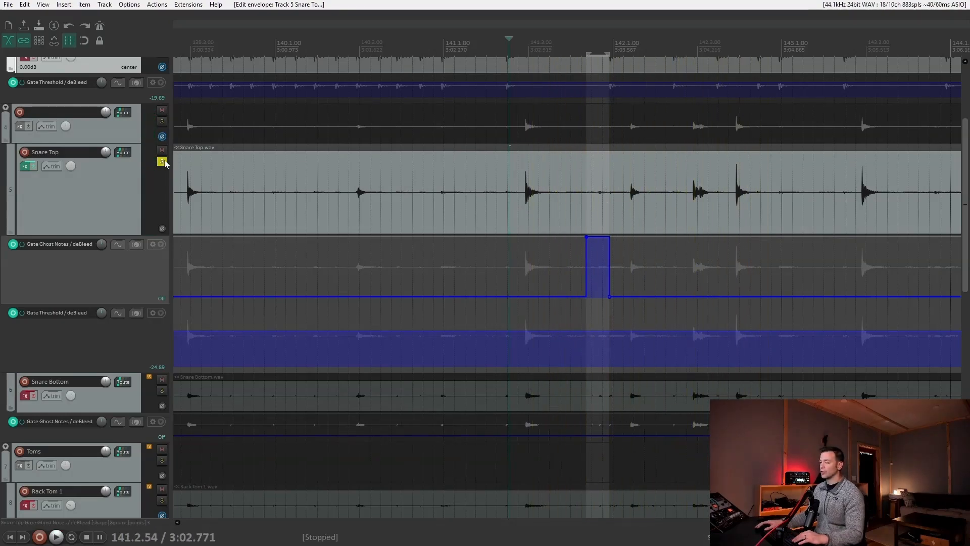
Solo Rack Tom 2 instead of Snare Top, enable its FX and bring up its deBleed plug-in clear of the tracks.
click(162, 161)
scroll(399, 191, down, 4)
scroll(398, 194, down, 5)
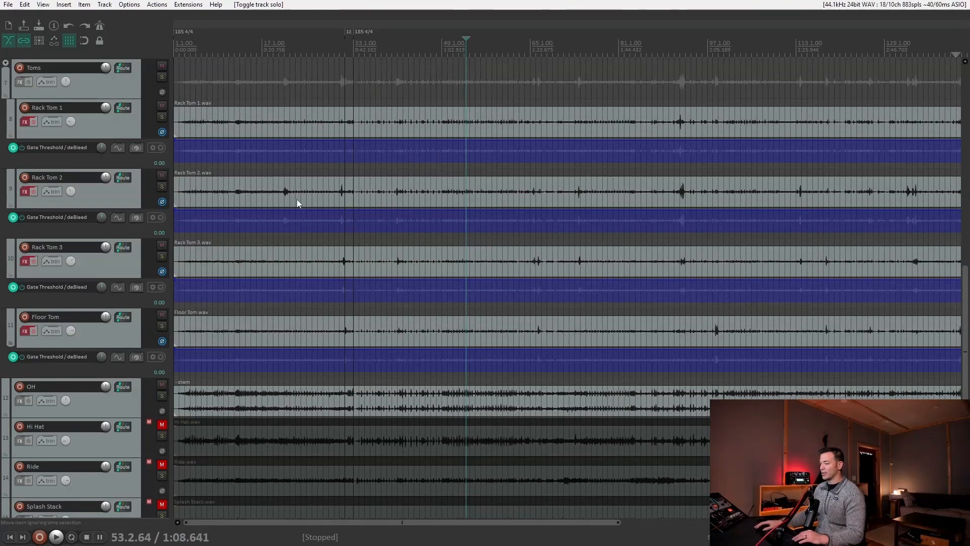
click(162, 187)
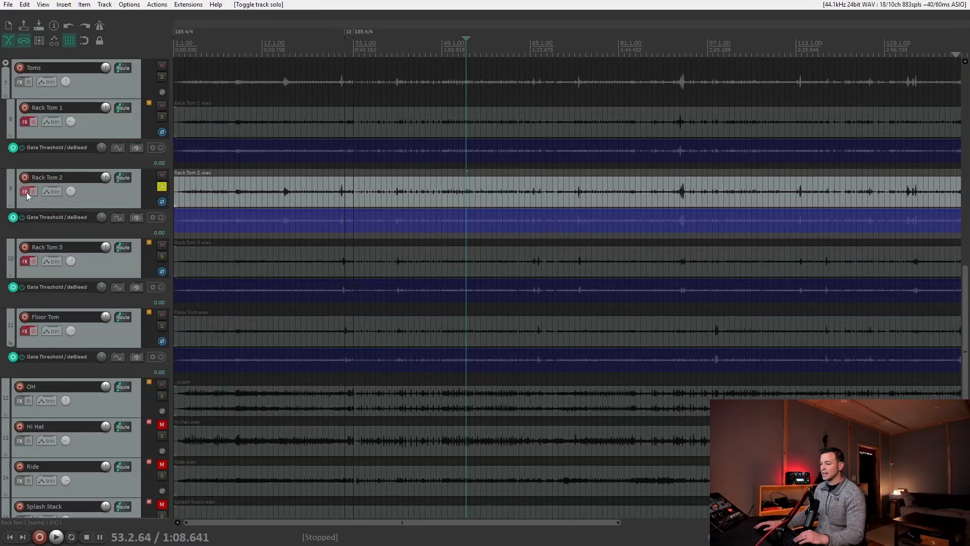
click(30, 194)
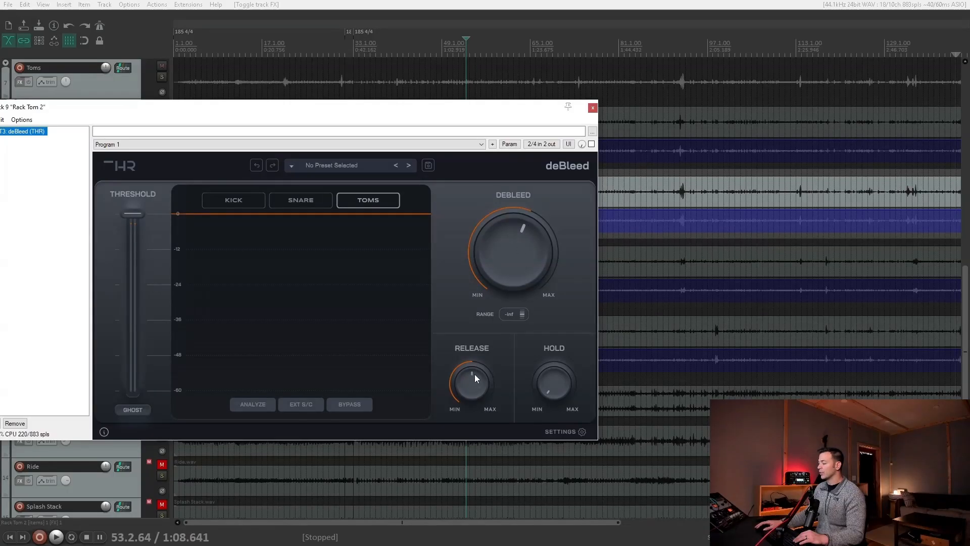
drag(484, 116, 505, 187)
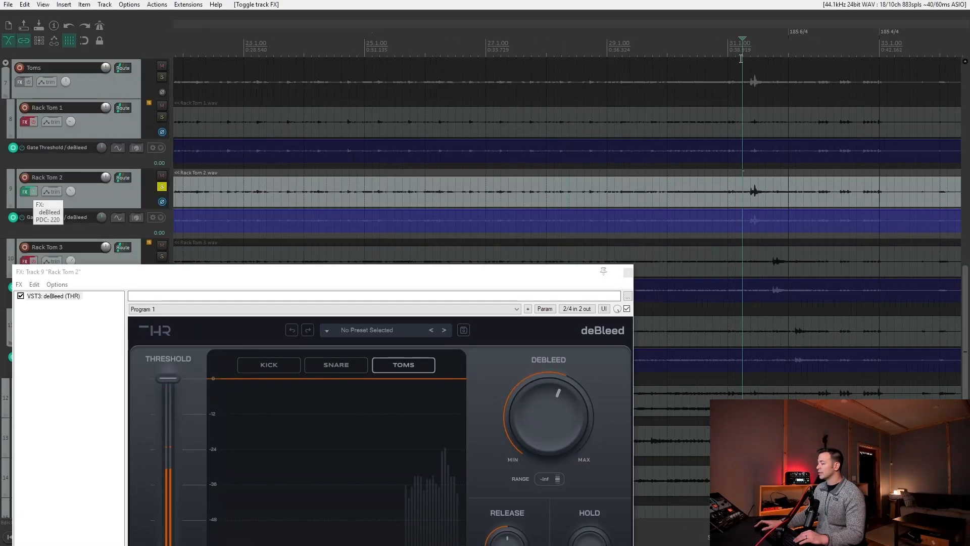
Select the two tom hits in bar 31 and lower Rack Tom 2's Gate Threshold envelope over that range.
scroll(728, 71, up, 5)
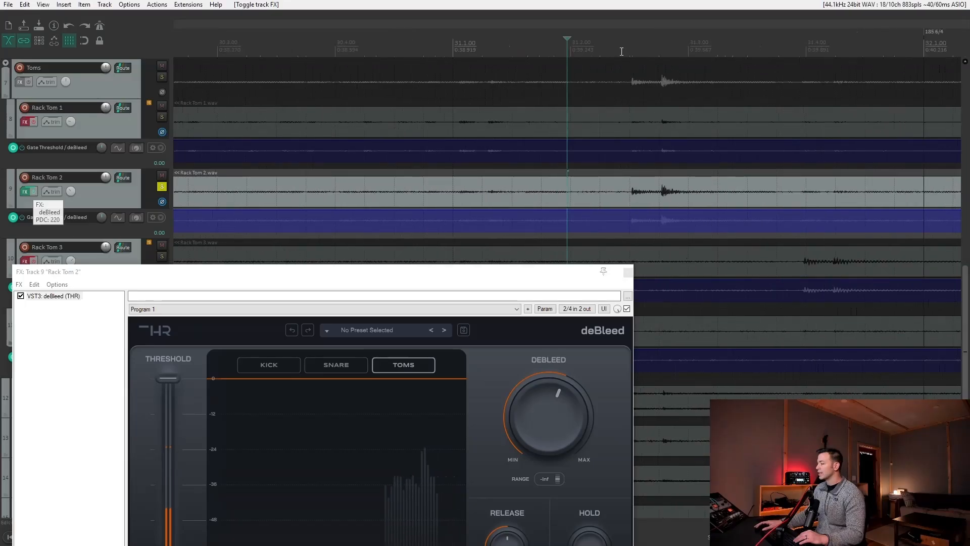
drag(620, 45, 677, 64)
drag(622, 52, 627, 52)
click(146, 219)
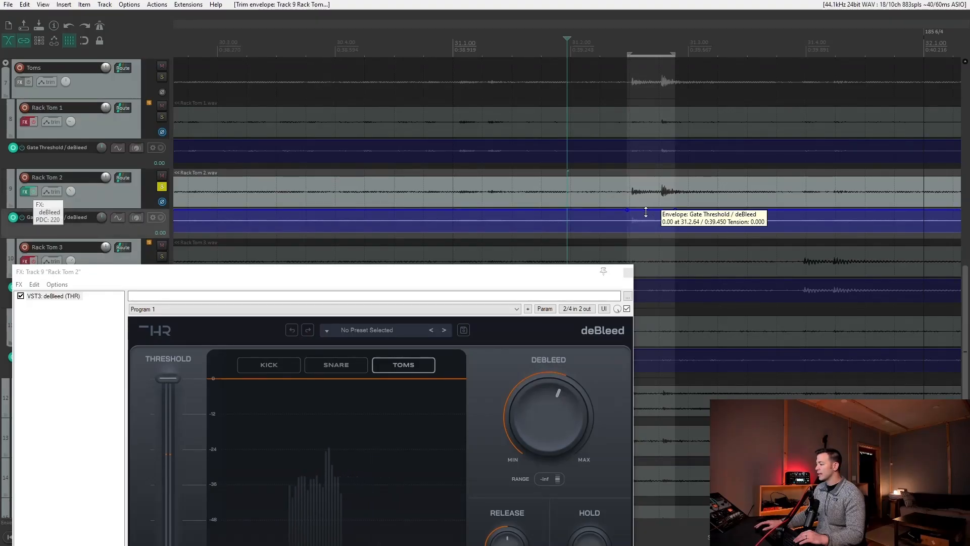
drag(646, 209, 646, 217)
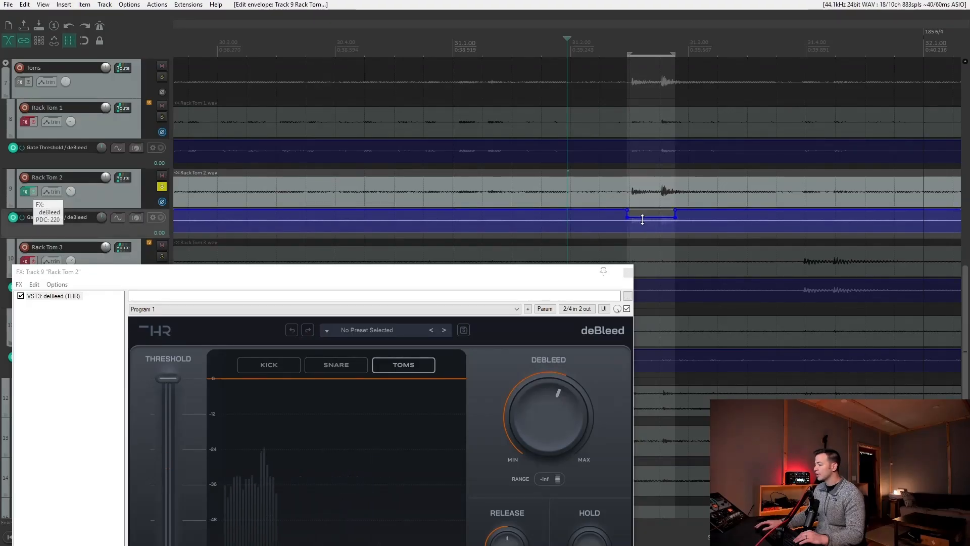
Close the deBleed window and play Rack Tom 2 through bars 30 to 32 to check the gated tom hits.
click(626, 270)
key(space)
scroll(571, 113, down, 6)
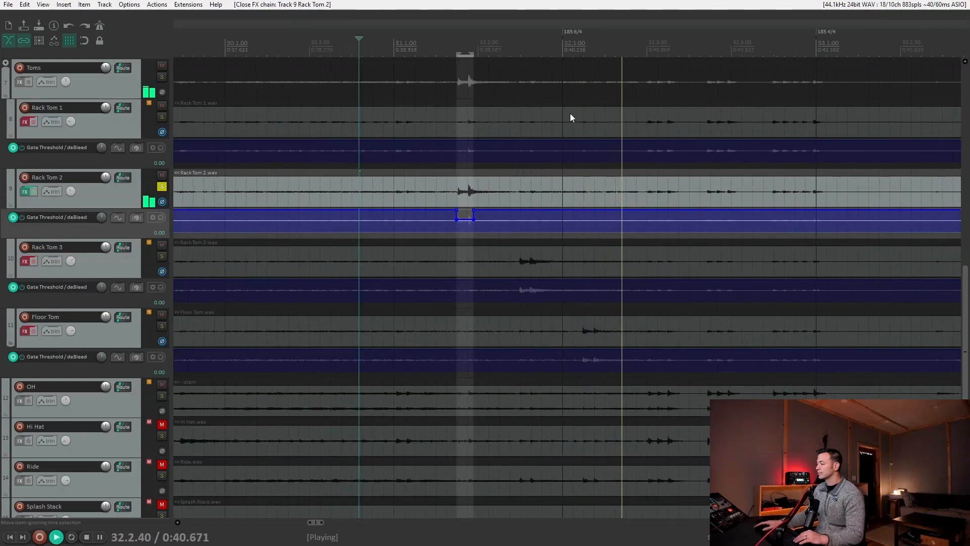
key(space)
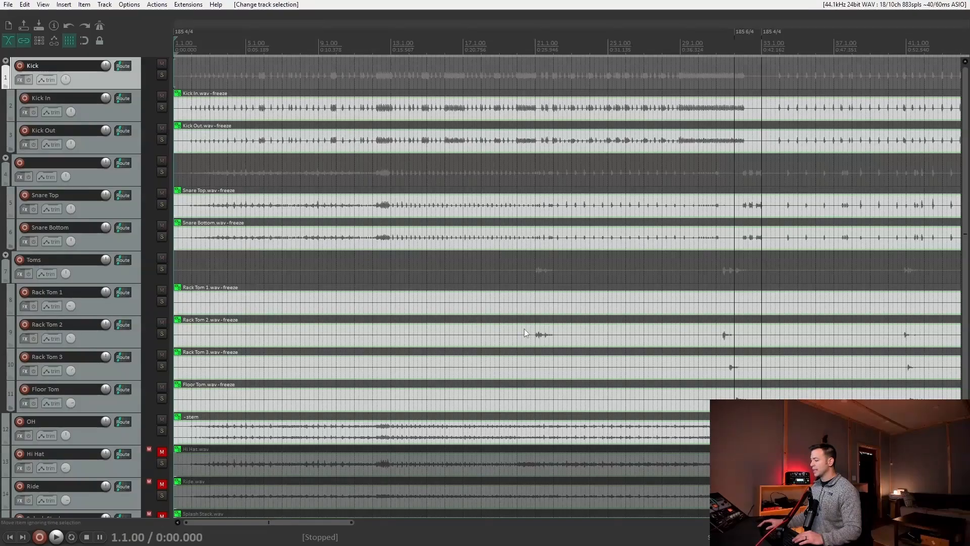
Duplicate the frozen Kick In and Snare Top tracks and move the copies above the Kick folder, outside any folder.
scroll(629, 281, down, 2)
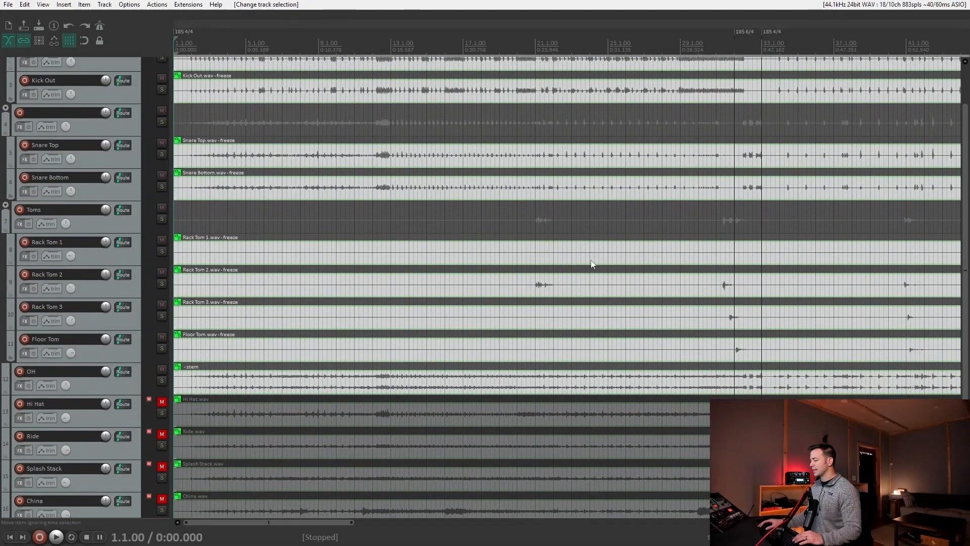
scroll(956, 188, up, 2)
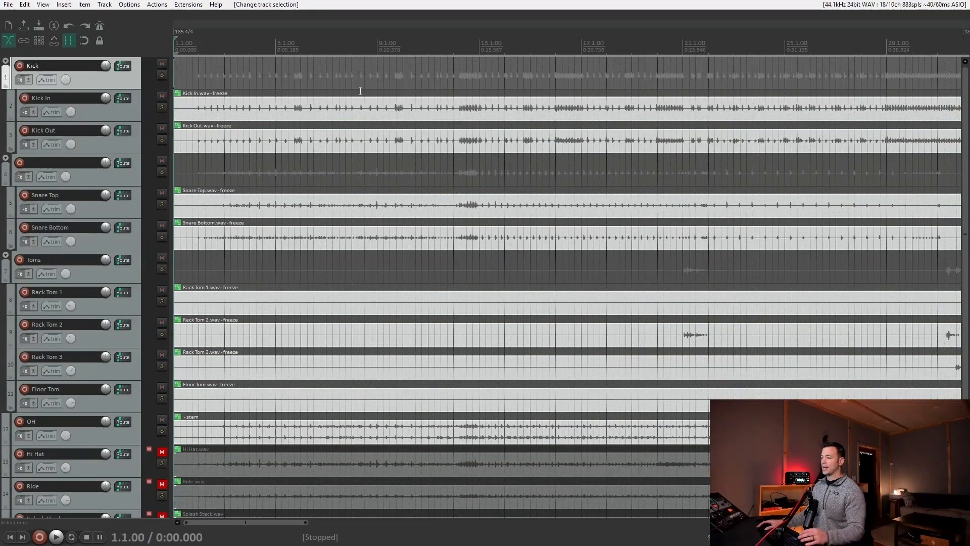
click(132, 108)
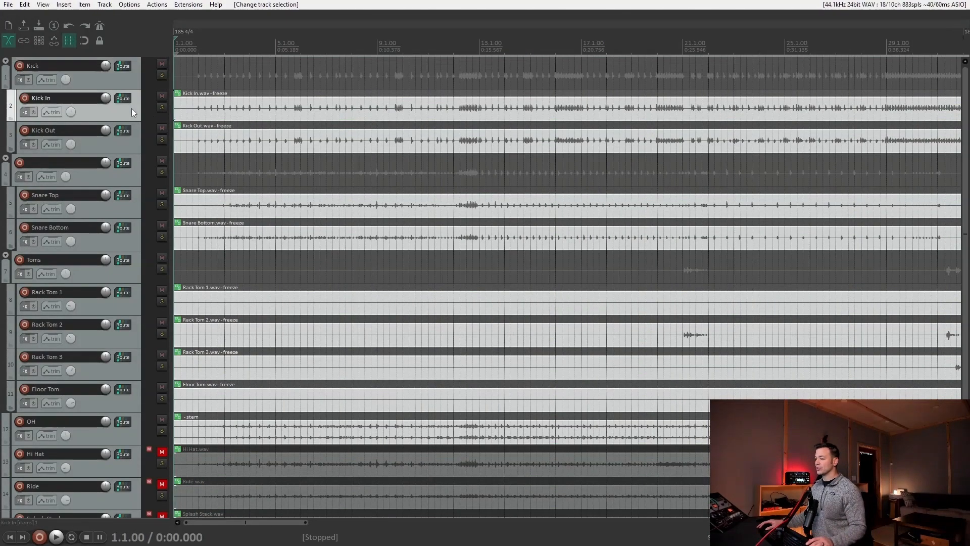
ctrl+click(122, 205)
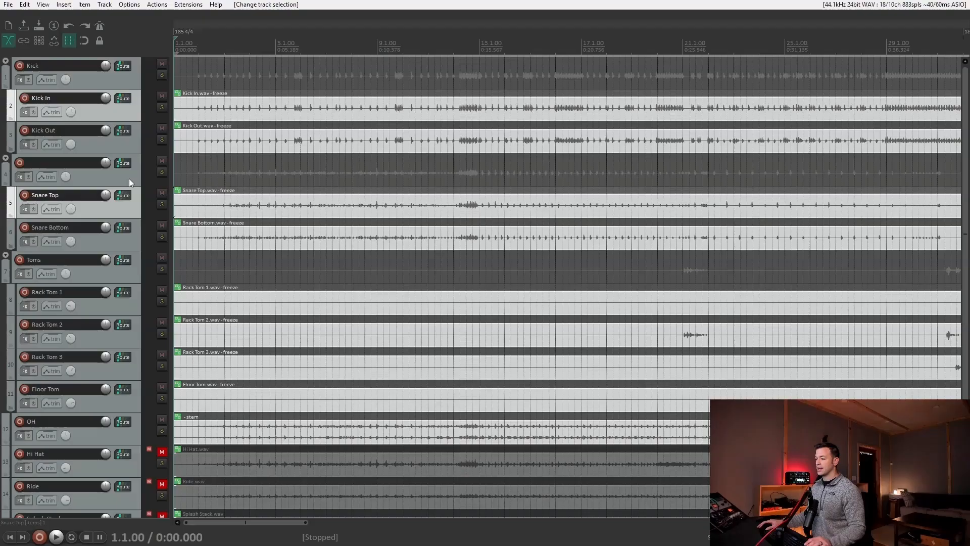
right_click(129, 113)
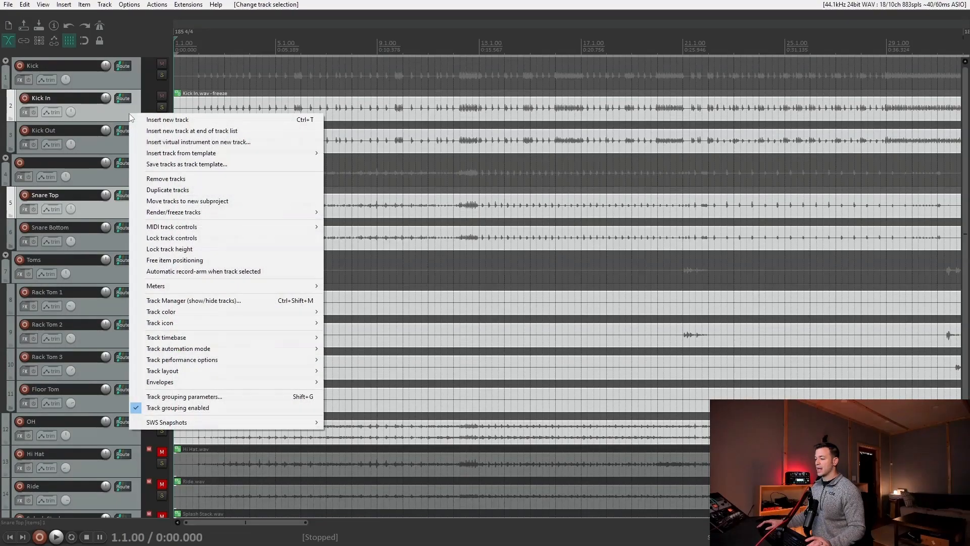
click(176, 191)
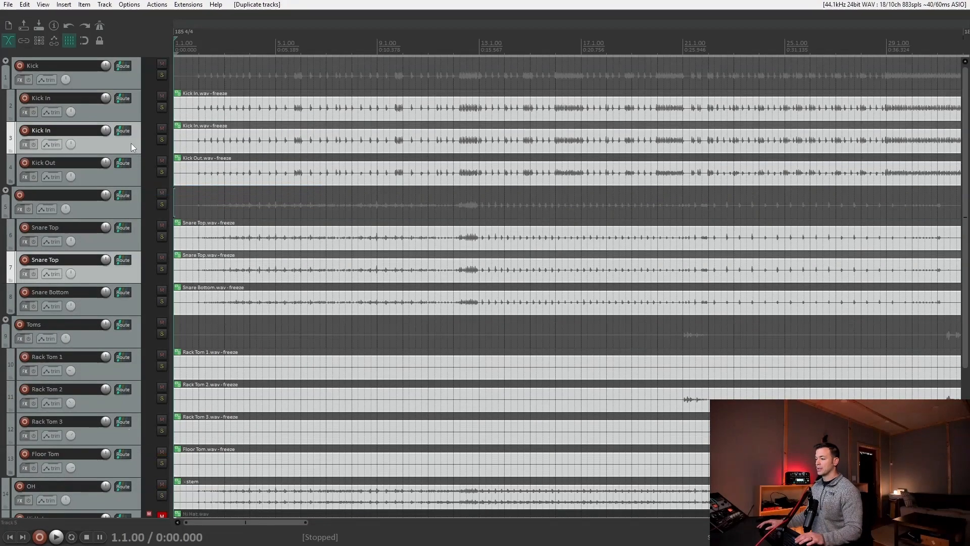
drag(132, 143, 132, 54)
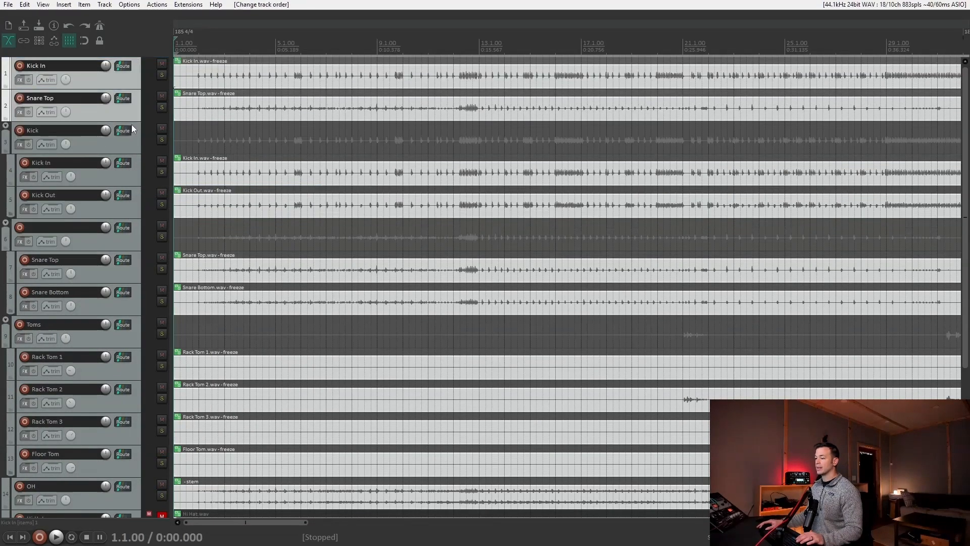
Enlarge the duplicated Kick In and Snare Top tracks and examine the kick hits around bar 11.
drag(137, 120, 135, 175)
click(440, 102)
scroll(440, 107, up, 5)
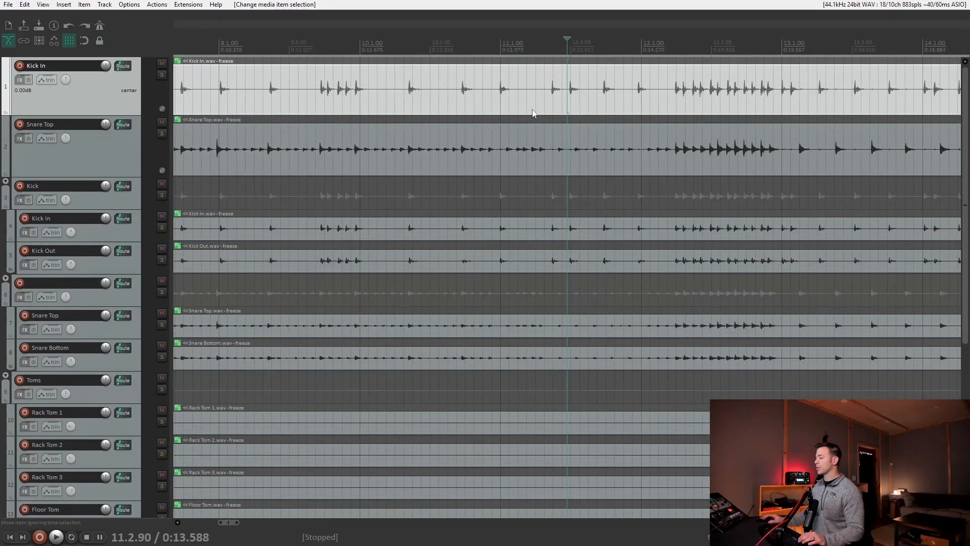
click(543, 93)
scroll(543, 93, down, 6)
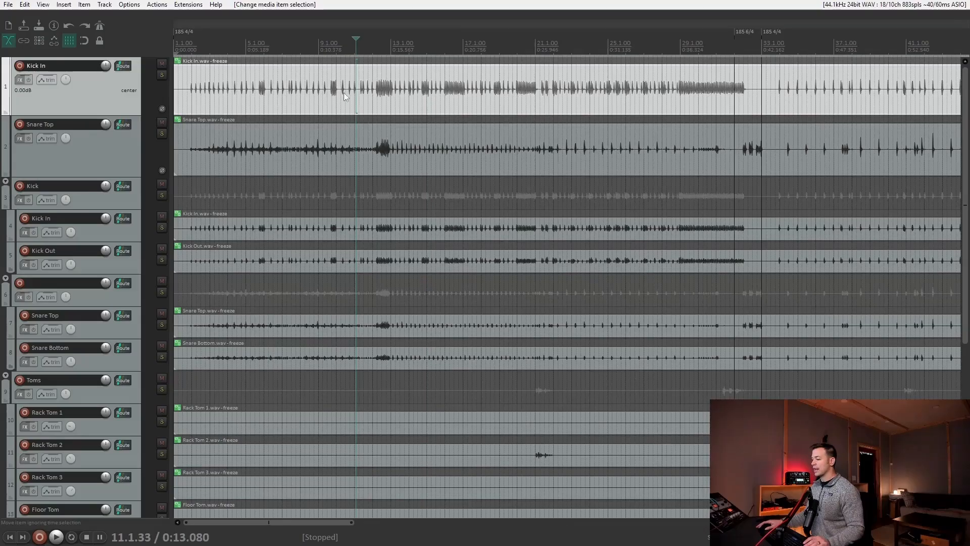
Select the duplicated Kick In and Snare Top items together and normalize them.
click(324, 95)
ctrl+click(331, 145)
right_click(367, 94)
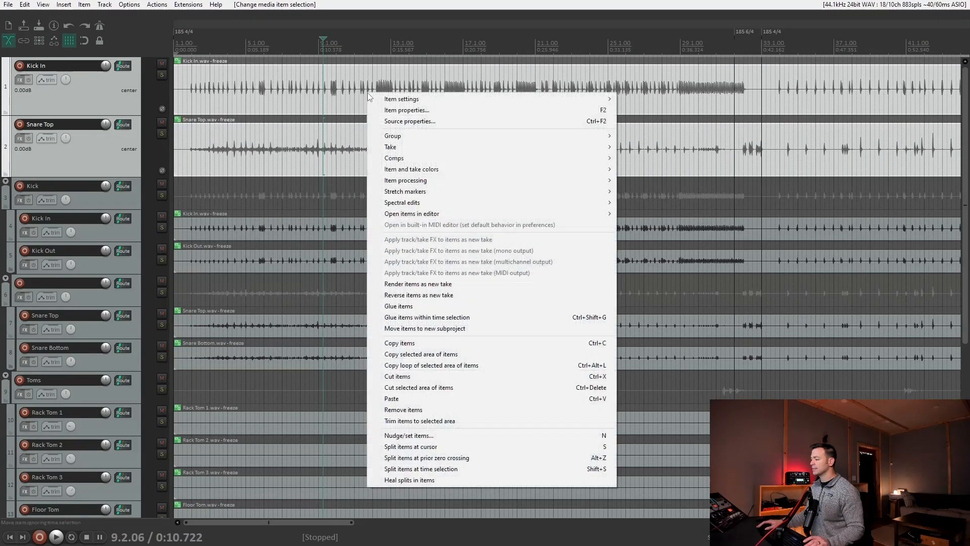
mouse_move(460, 180)
click(643, 181)
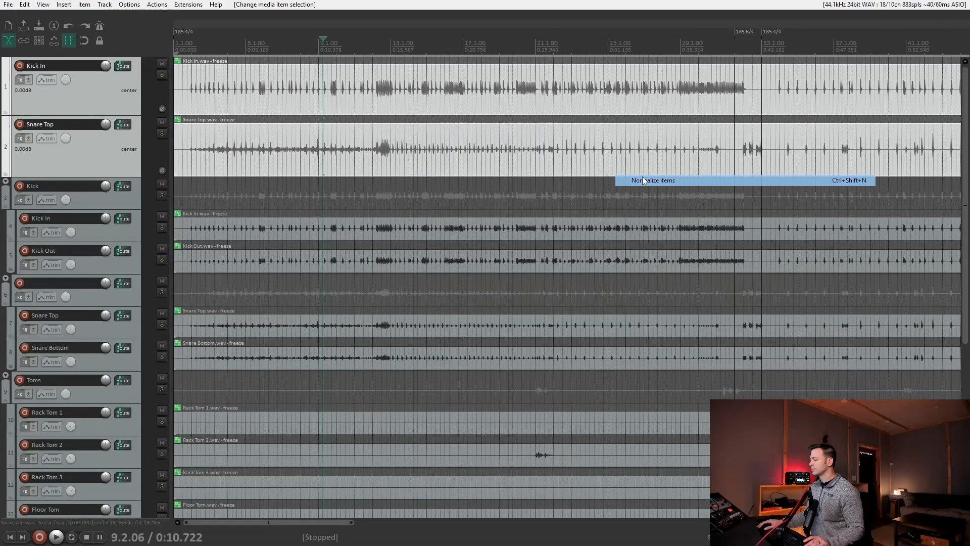
Add the Waves L1 limiter Mono to the duplicated Kick In track and set its threshold to -5.0.
scroll(513, 101, down, 3)
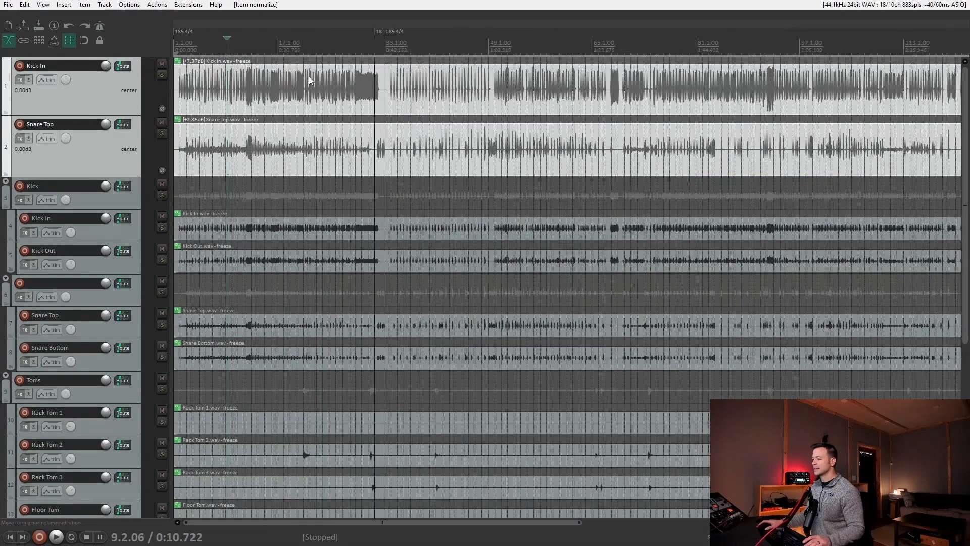
click(20, 80)
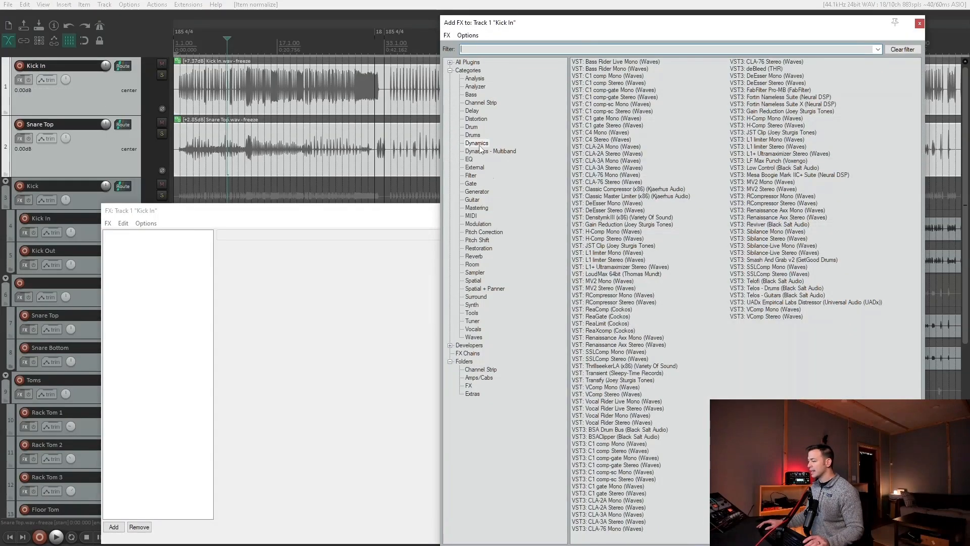
click(477, 143)
double_click(607, 253)
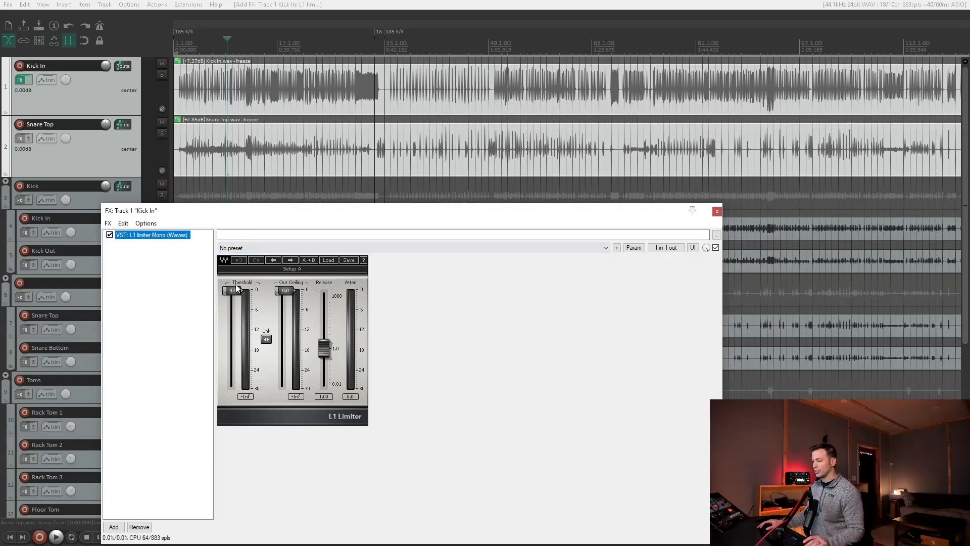
drag(235, 298, 234, 314)
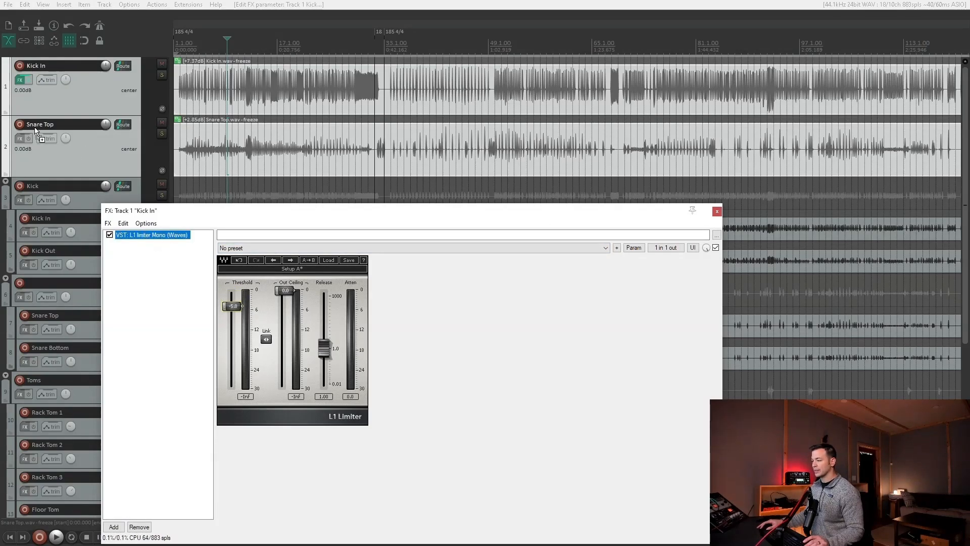
Copy the L1 limiter to the duplicated Snare Top track and set that copy's threshold to about -7.0.
drag(36, 130, 37, 132)
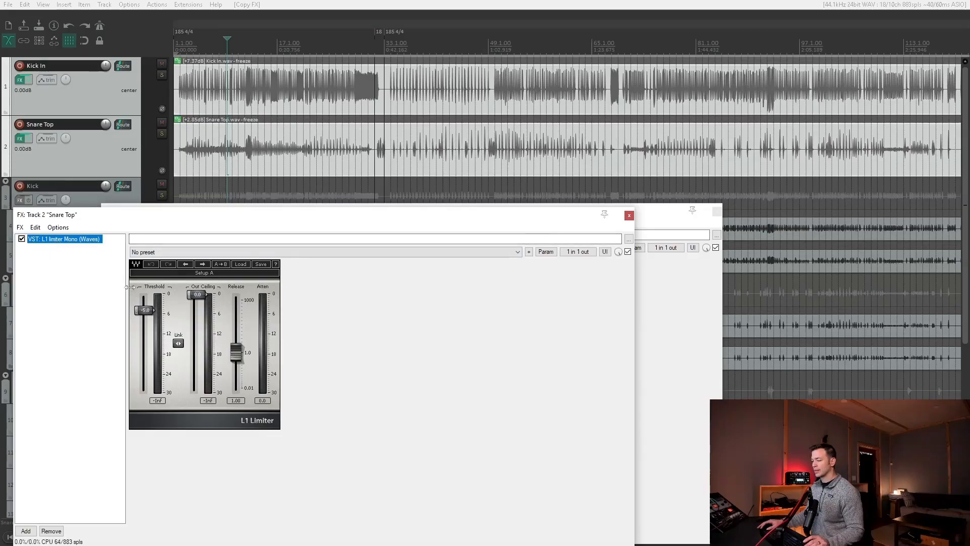
drag(146, 311, 154, 316)
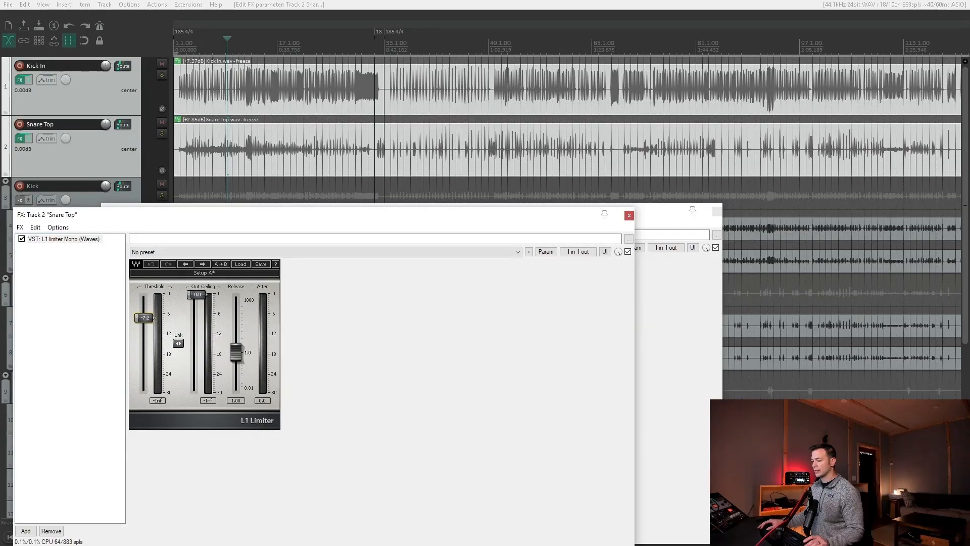
Solo the duplicated Kick In and Snare Top tracks and play them from around bars 29 and 37 to check the limiting.
click(161, 75)
click(162, 133)
key(space)
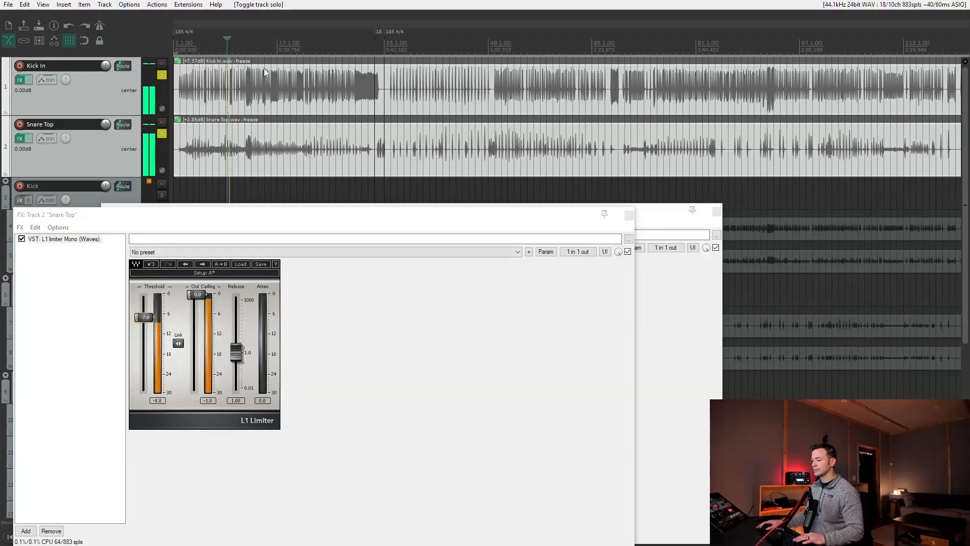
click(354, 52)
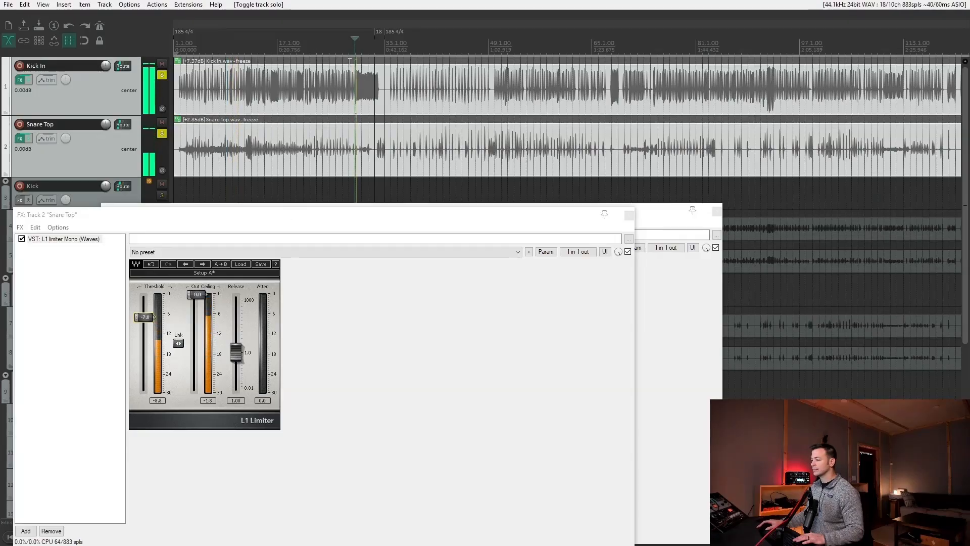
scroll(355, 51, up, 2)
click(652, 51)
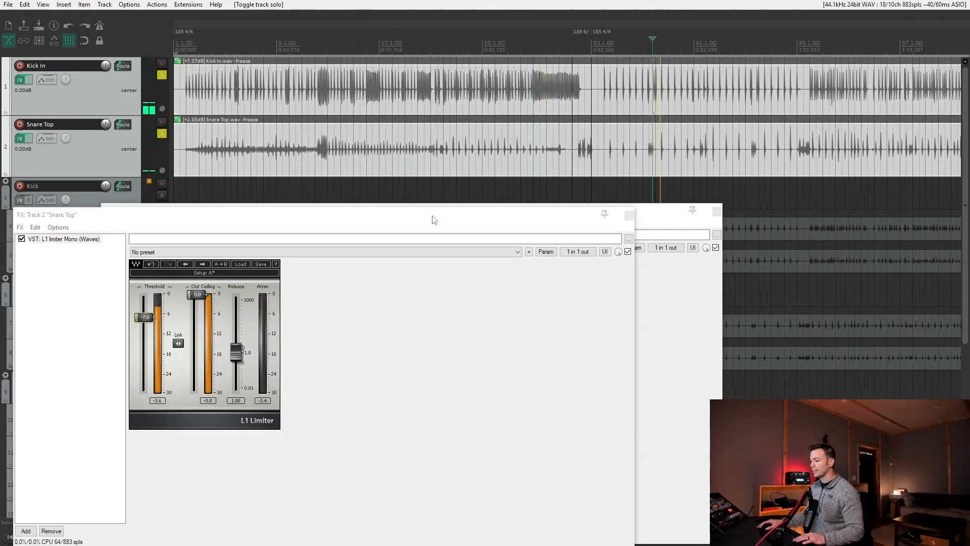
Set the Kick In limiter's threshold to about -2.9 during playback and close both limiter windows.
drag(431, 216, 498, 364)
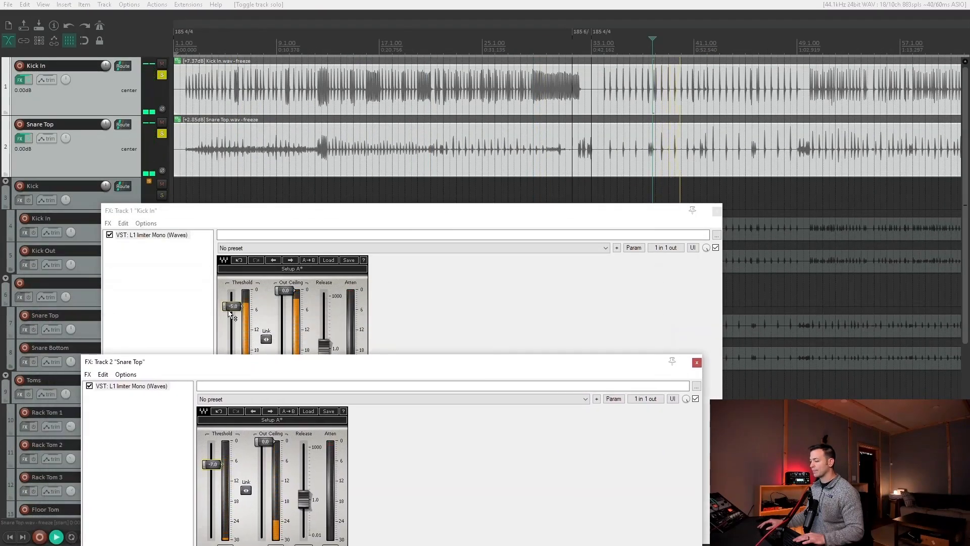
drag(232, 306, 242, 299)
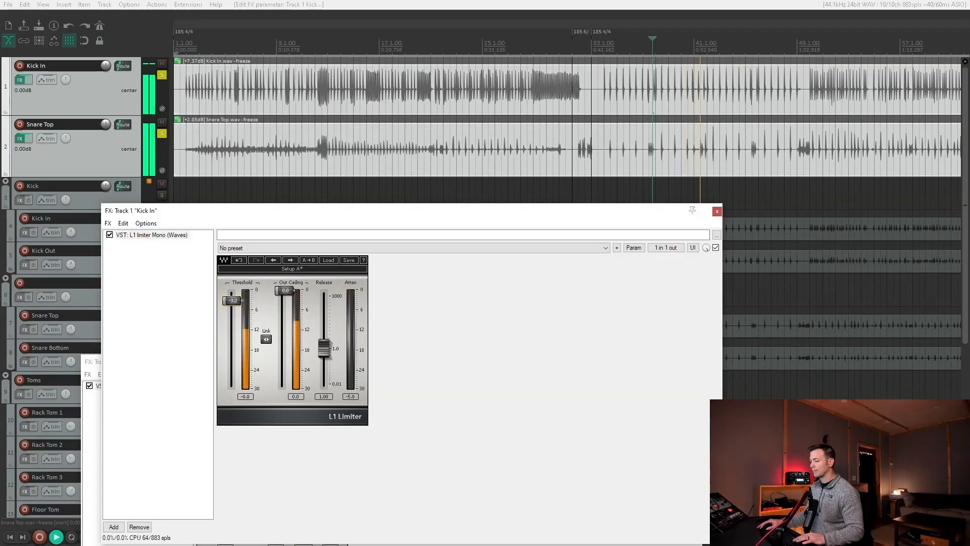
click(97, 416)
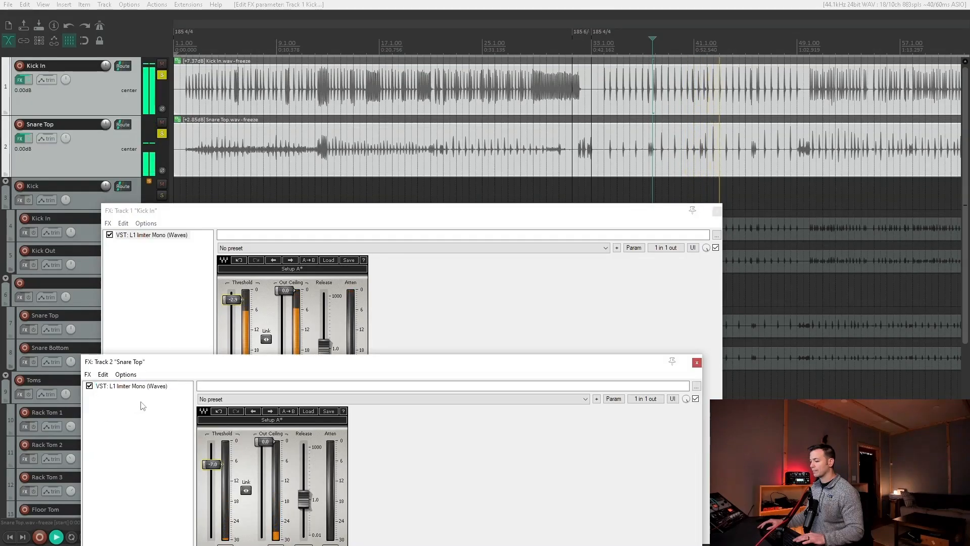
click(697, 362)
click(717, 211)
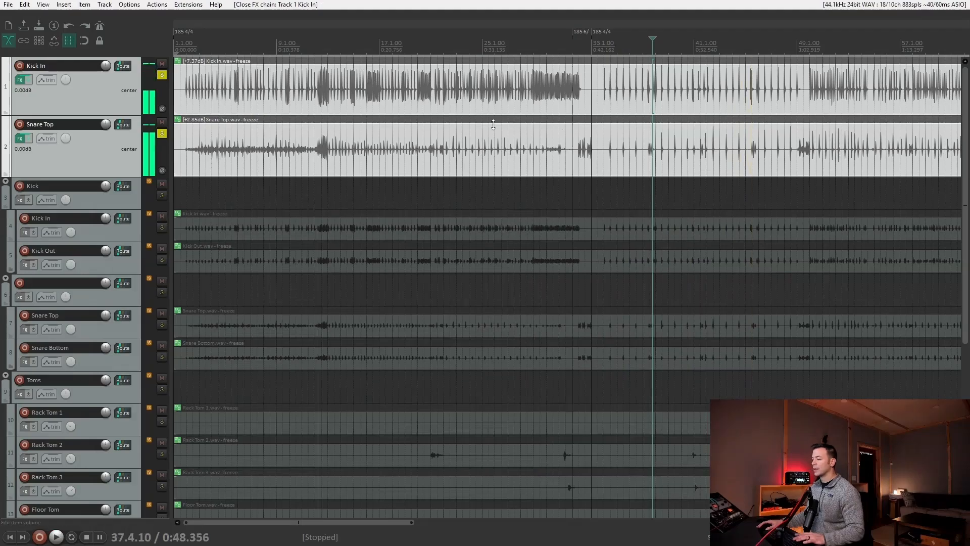
Freeze the duplicated Kick In and Snare Top tracks together and unlock the resulting items.
click(134, 165)
right_click(124, 95)
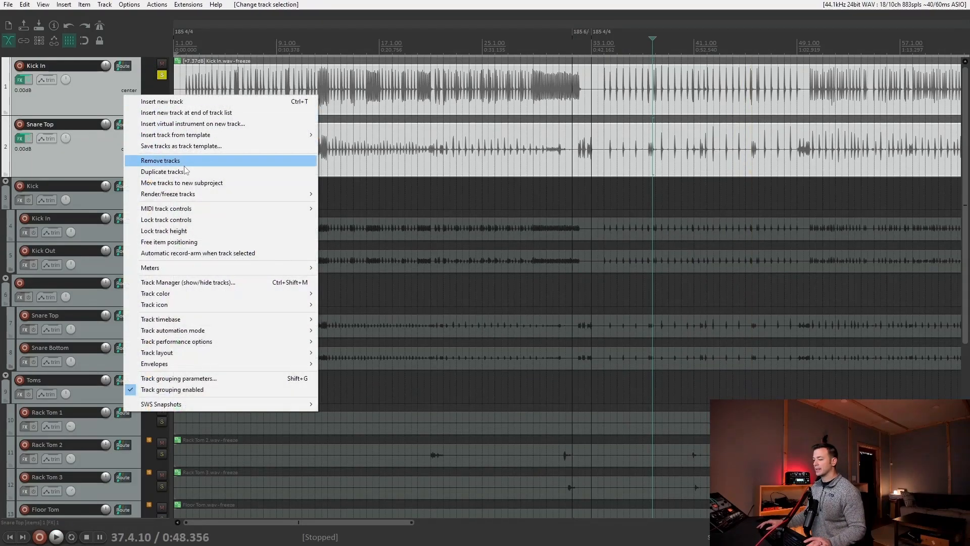
mouse_move(223, 196)
click(367, 235)
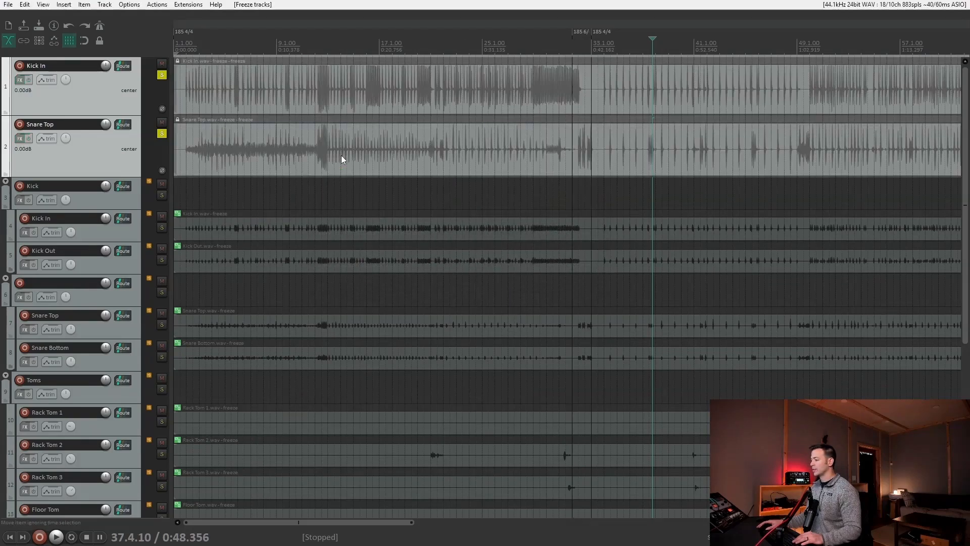
click(178, 61)
click(178, 119)
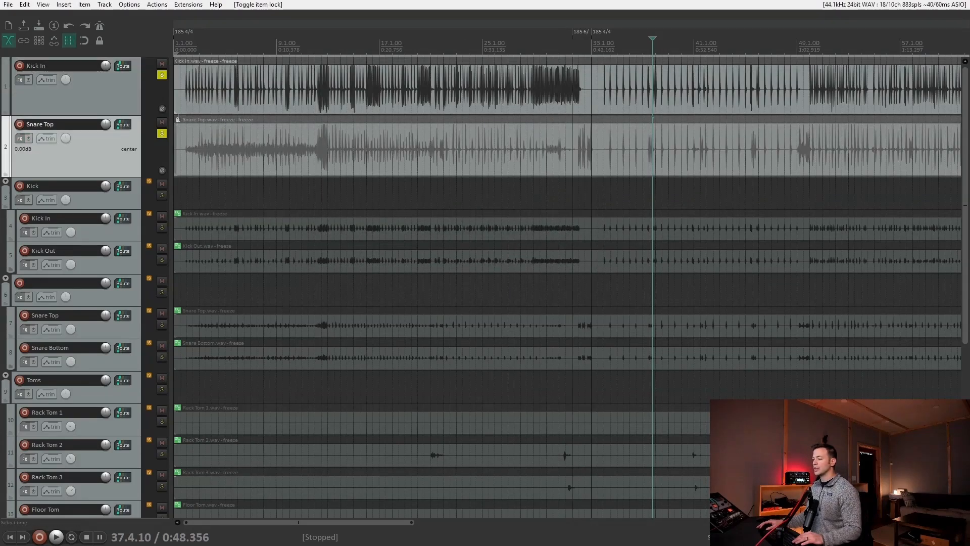
Examine the spacing and transients of the individual kick hits in the frozen Kick In item around bars 2 and 3.
click(187, 79)
scroll(371, 86, up, 8)
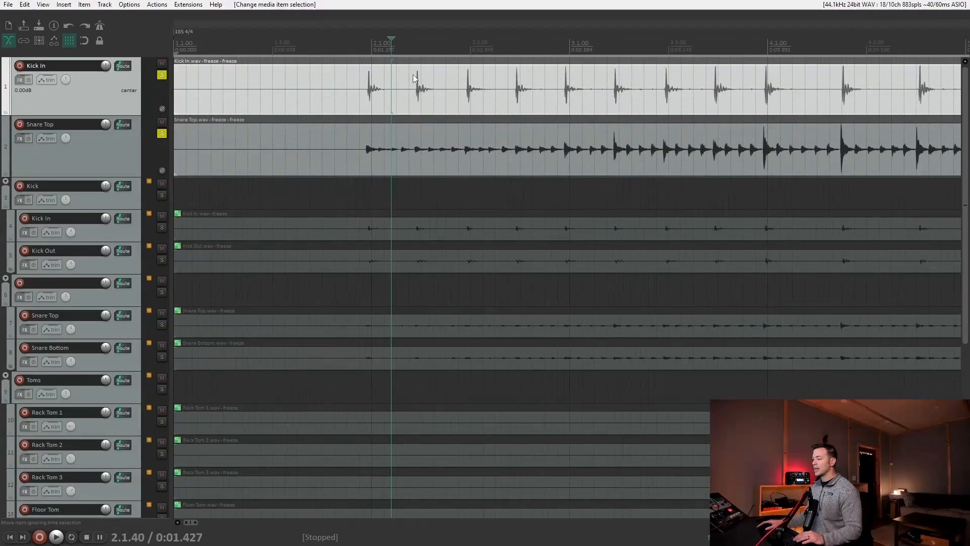
scroll(413, 75, down, 5)
scroll(407, 75, up, 2)
scroll(405, 75, up, 6)
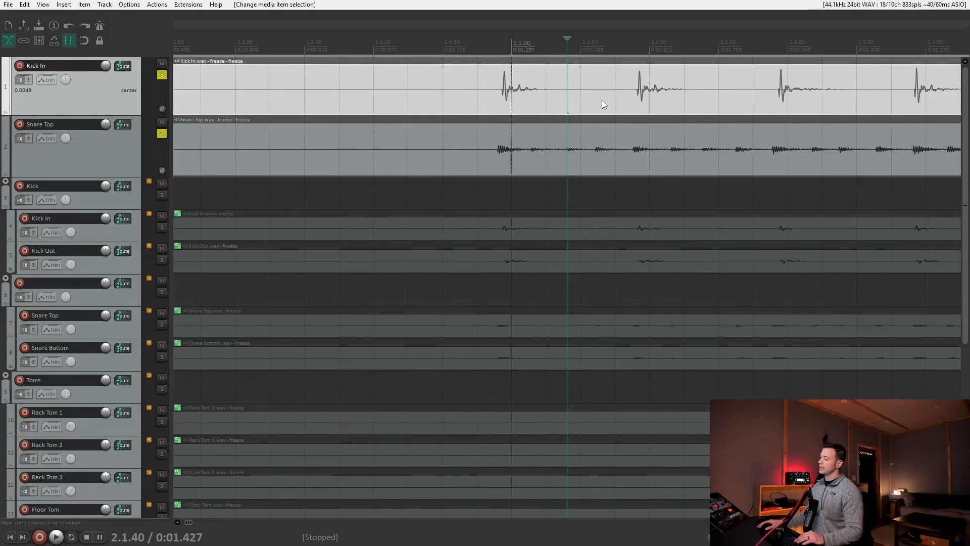
scroll(604, 99, down, 5)
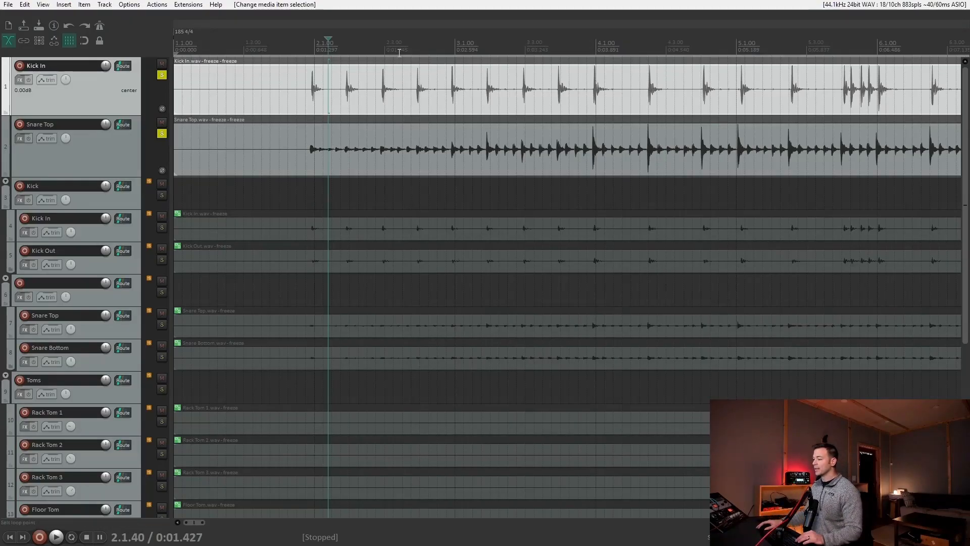
click(381, 51)
scroll(352, 89, up, 5)
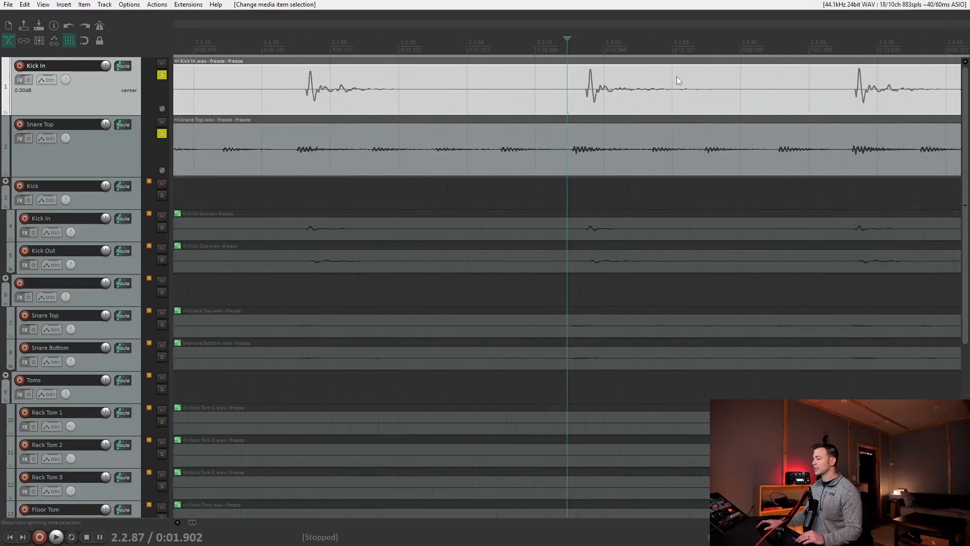
scroll(652, 91, up, 3)
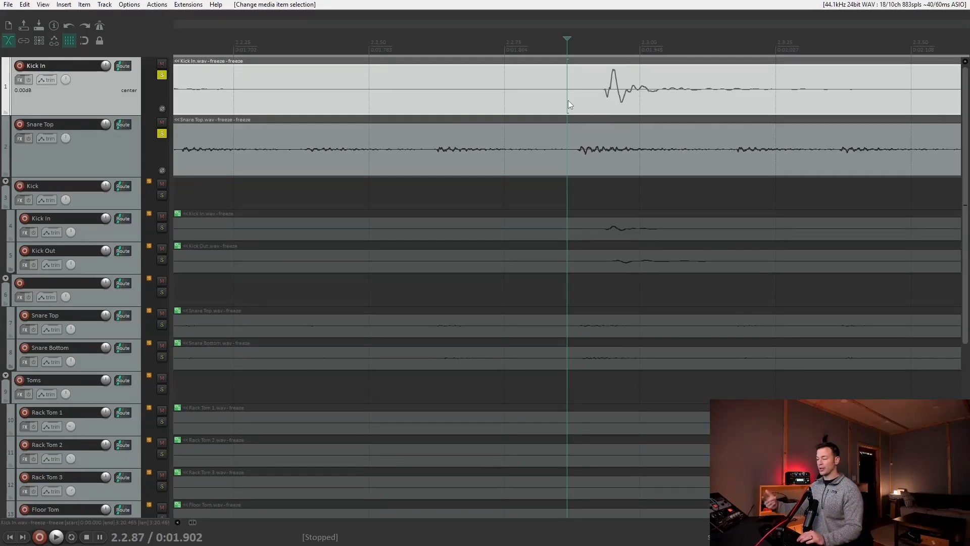
scroll(569, 98, down, 5)
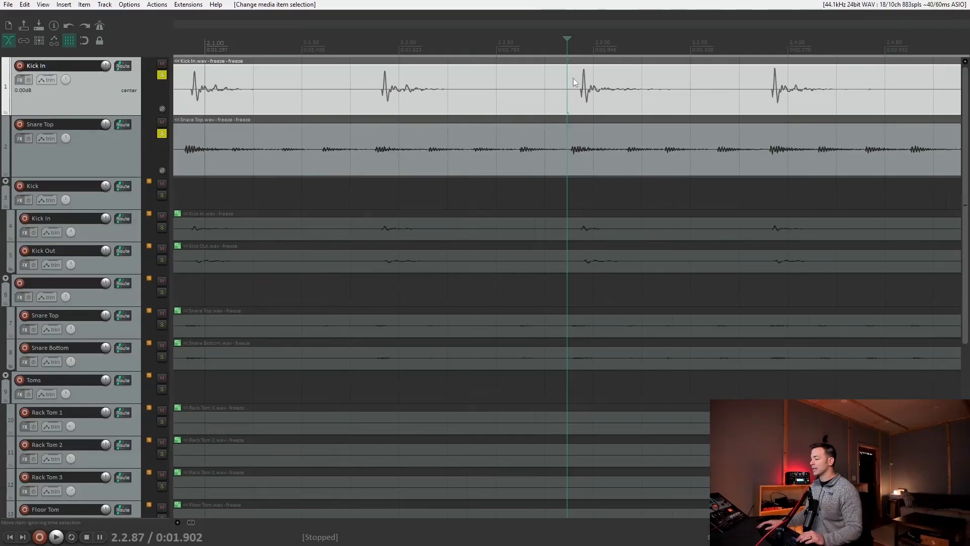
scroll(470, 89, down, 3)
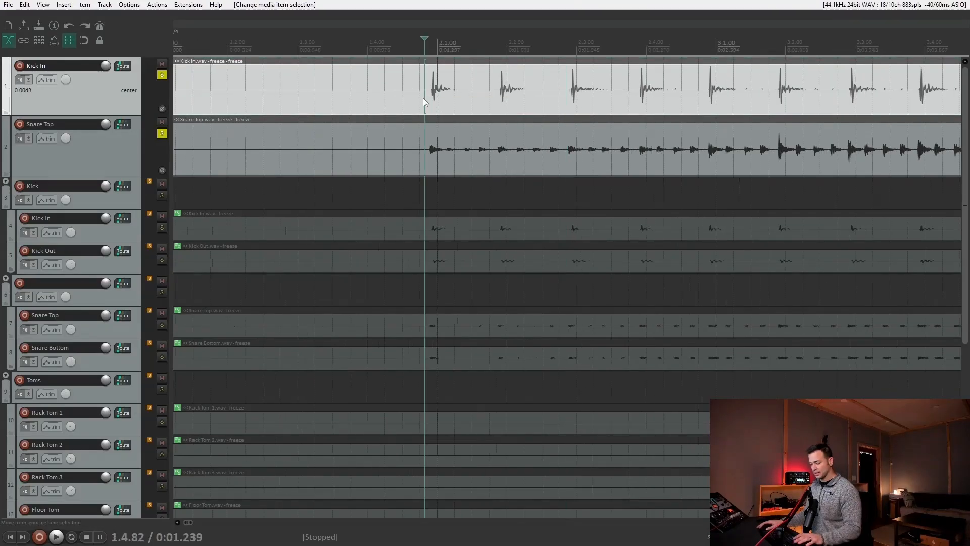
Split the Kick In item at 1.4.82, just before the first hit, and trim away the unneeded kick sections after it.
key(s)
drag(427, 91, 826, 90)
scroll(735, 81, down, 3)
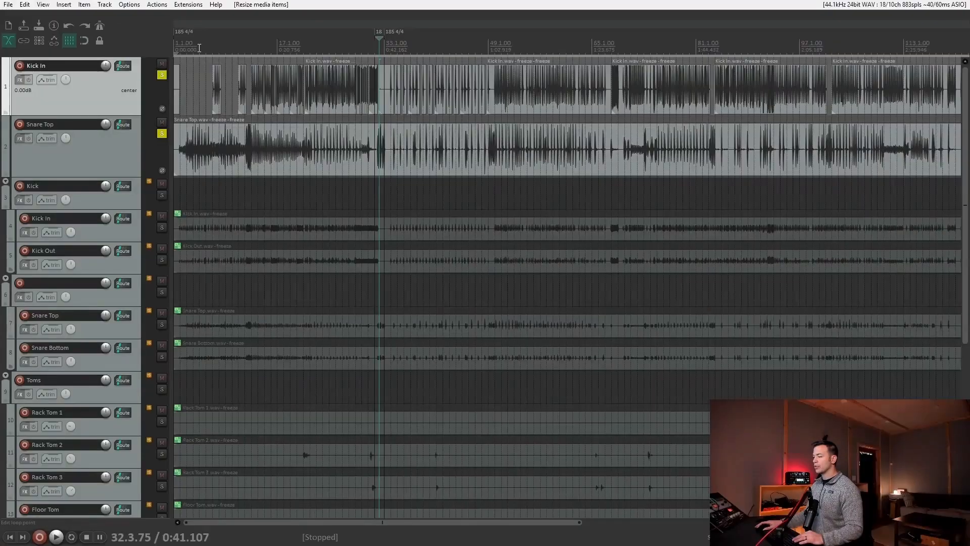
Review which kick sections are kept and which are cut out along the edited Kick In track.
click(198, 48)
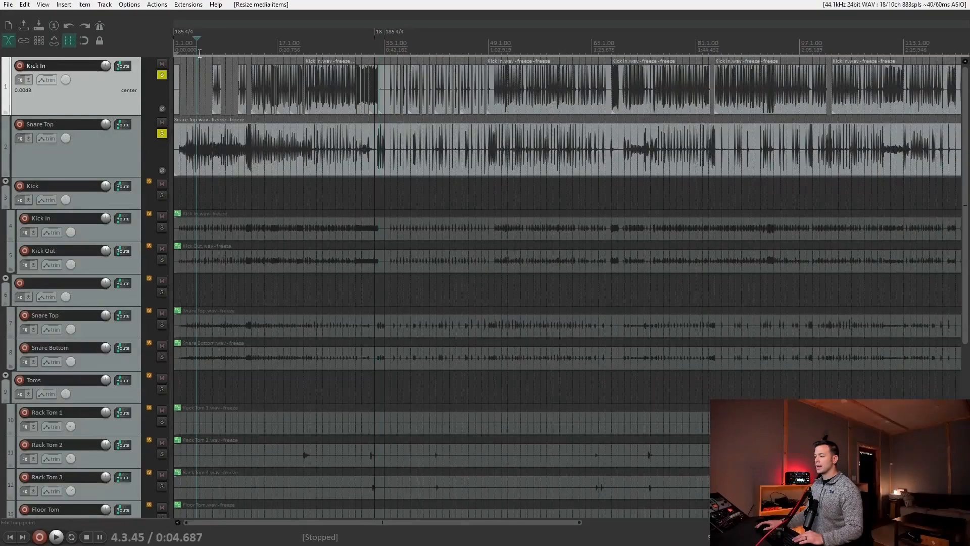
scroll(237, 92, up, 5)
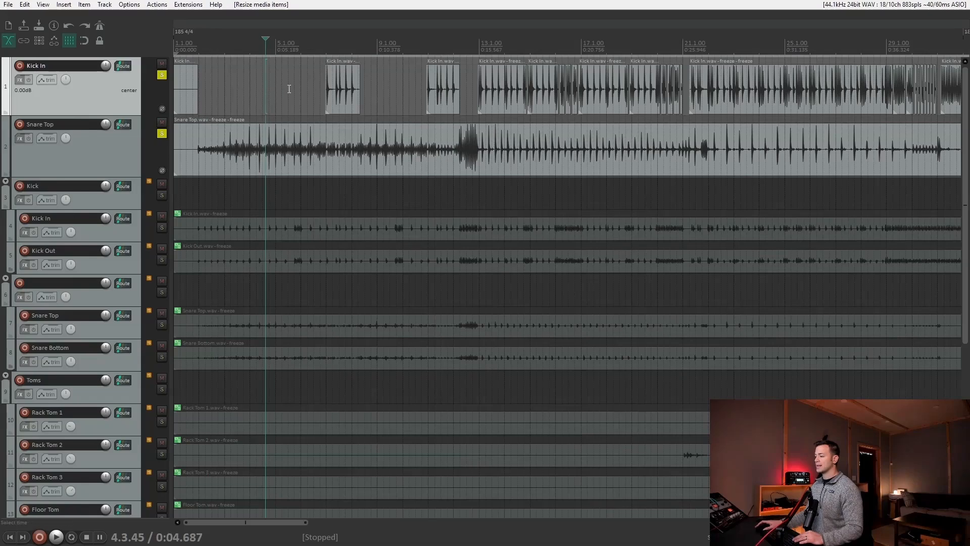
scroll(757, 90, down, 2)
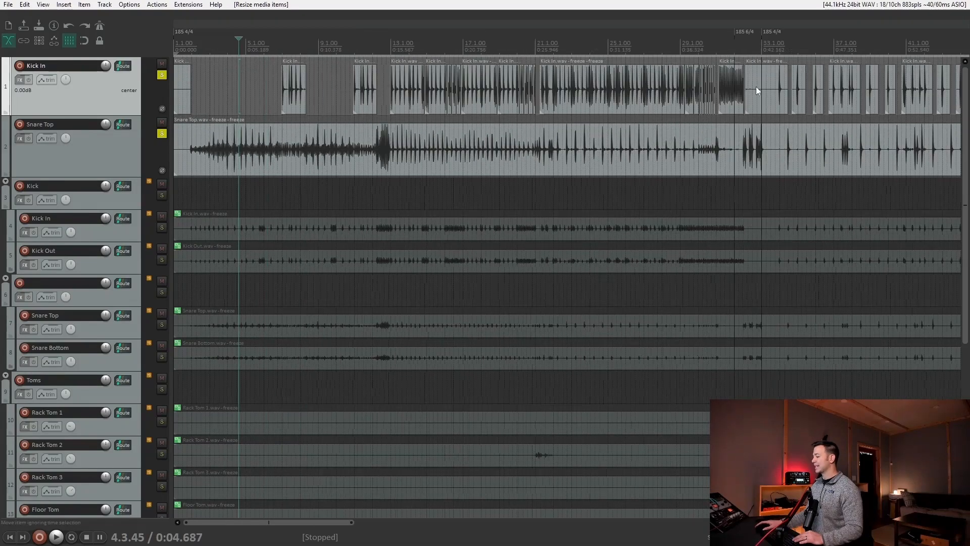
scroll(767, 86, down, 1)
click(783, 84)
scroll(780, 82, up, 6)
click(657, 68)
scroll(644, 68, down, 5)
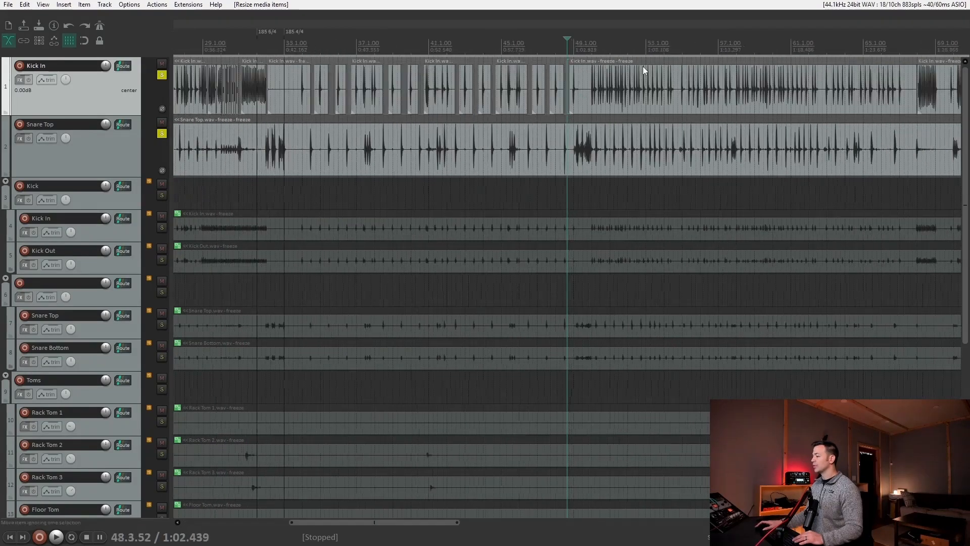
scroll(645, 68, down, 4)
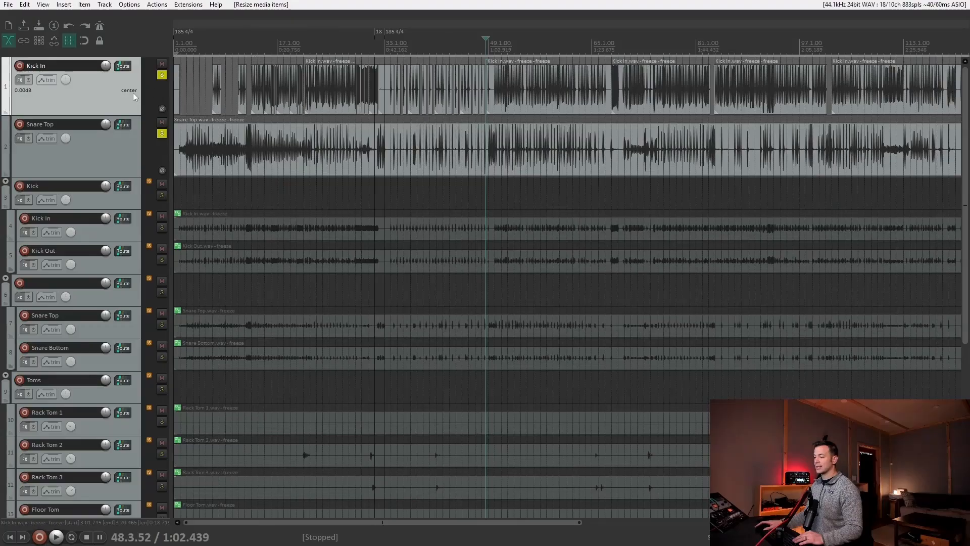
Insert a new track above the duplicated Kick In and make it a folder containing only Kick In and Snare Top.
right_click(135, 97)
click(157, 98)
drag(5, 129, 5, 86)
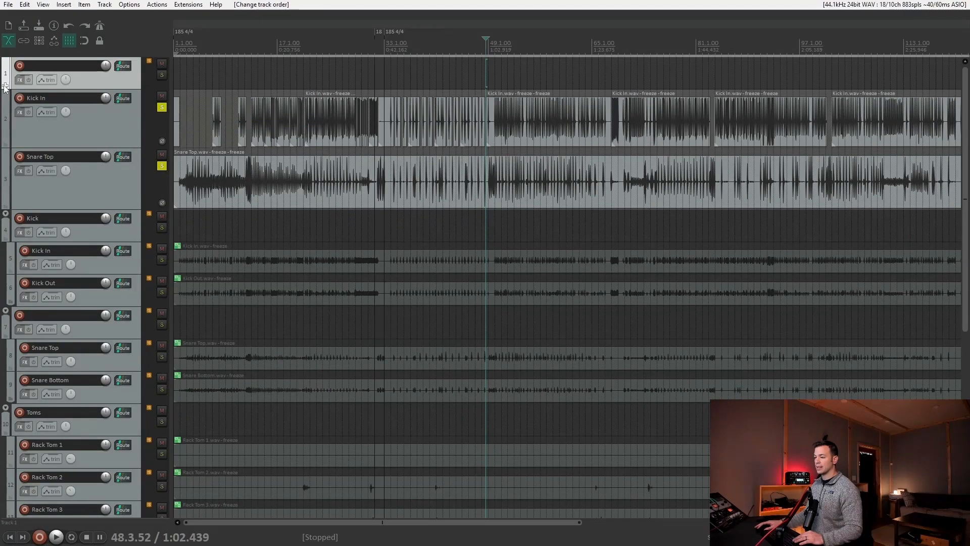
click(5, 87)
click(10, 206)
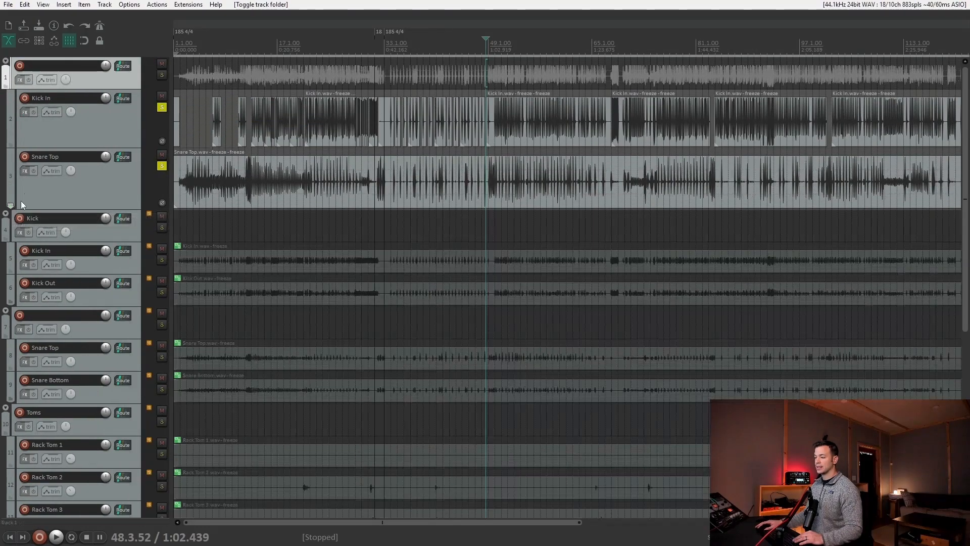
Unsolo the duplicated Snare Top and Kick In tracks and solo their new folder track.
click(162, 166)
click(162, 107)
click(161, 74)
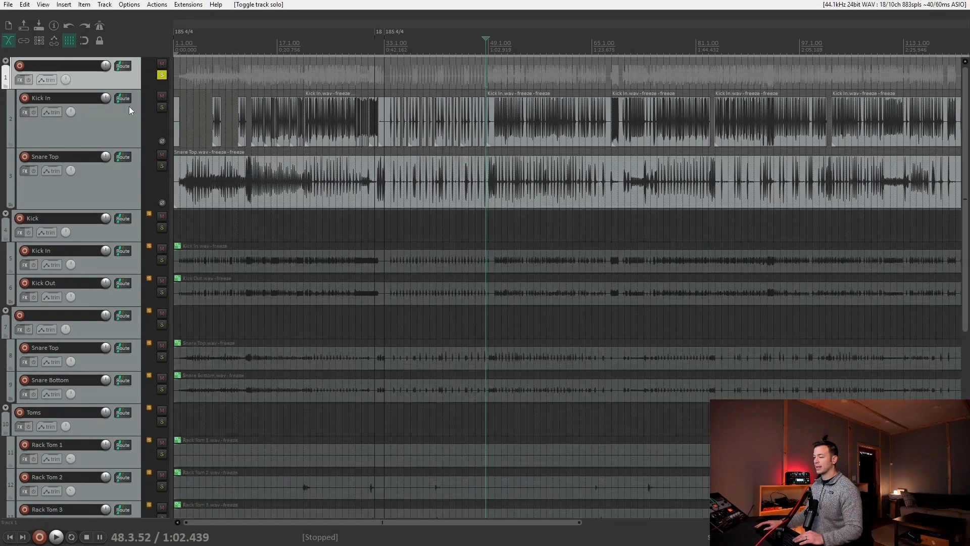
Pan the duplicated Kick In track 100% left and the duplicated Snare Top track 100% right.
click(118, 123)
drag(71, 113, 68, 161)
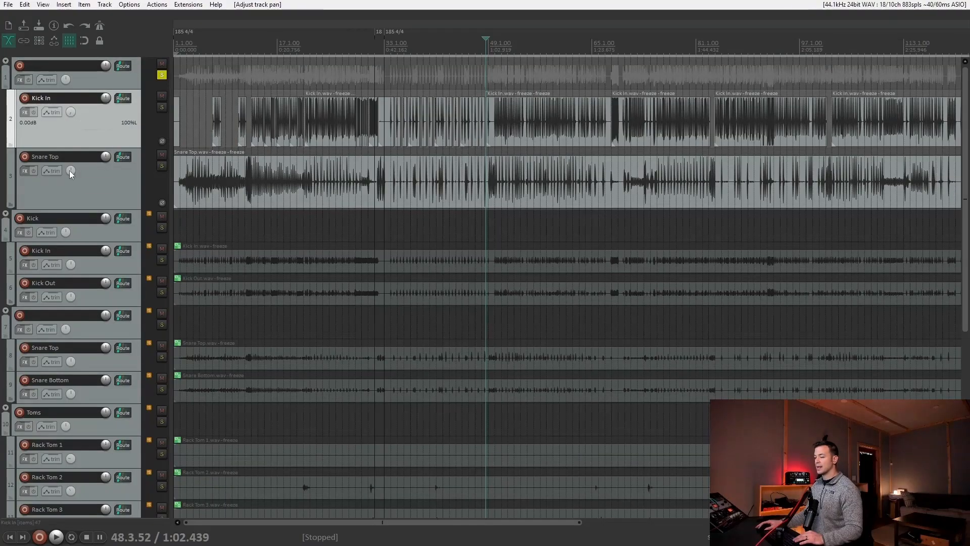
mouse_move(71, 171)
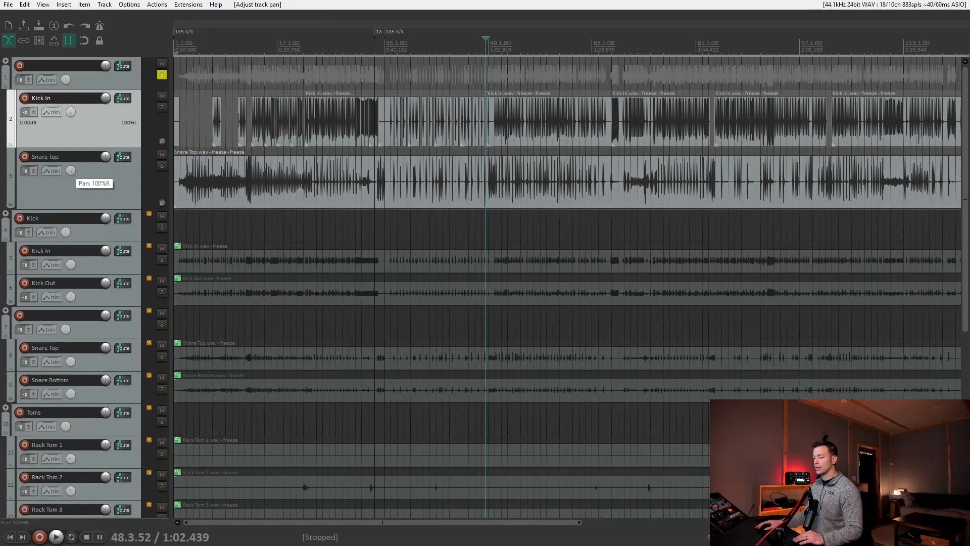
Render the folder track holding the panned Kick In and Snare Top copies to a stereo stem track, muting the original.
click(131, 86)
right_click(130, 87)
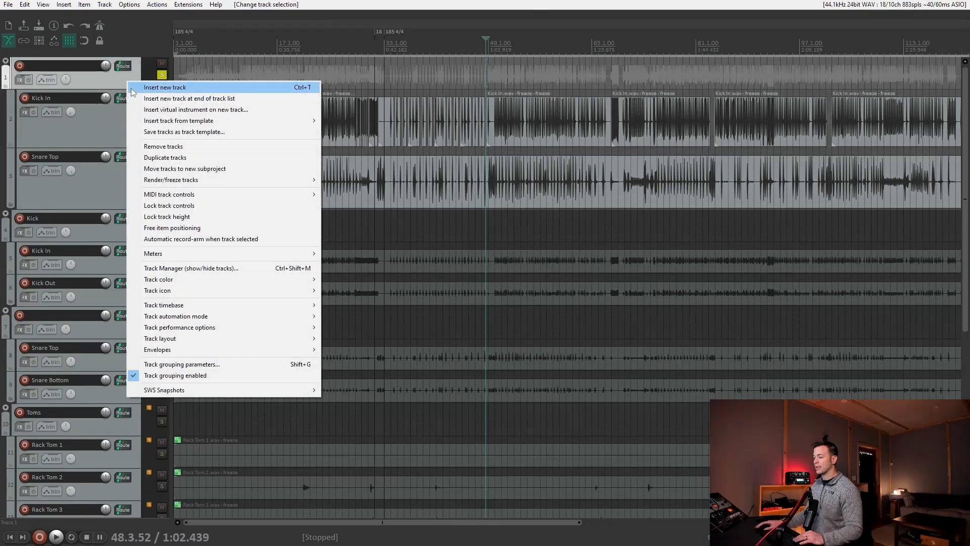
mouse_move(210, 182)
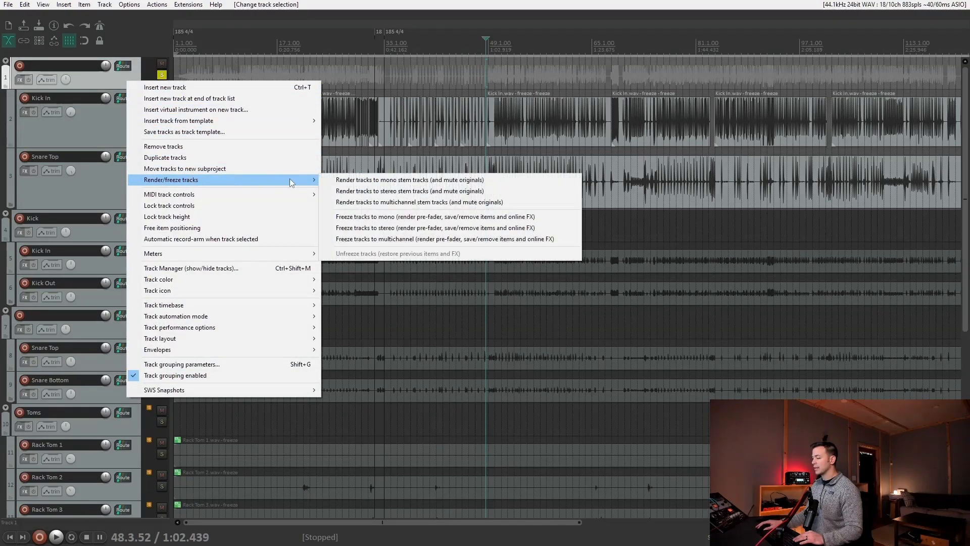
click(376, 195)
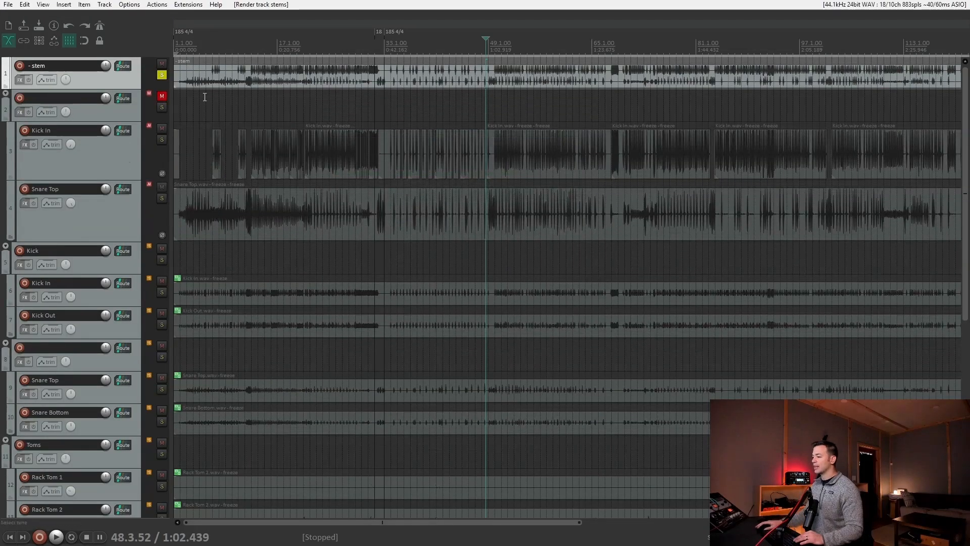
Delete the muted folder track together with its Kick In and Snare Top child tracks.
click(131, 113)
key(Delete)
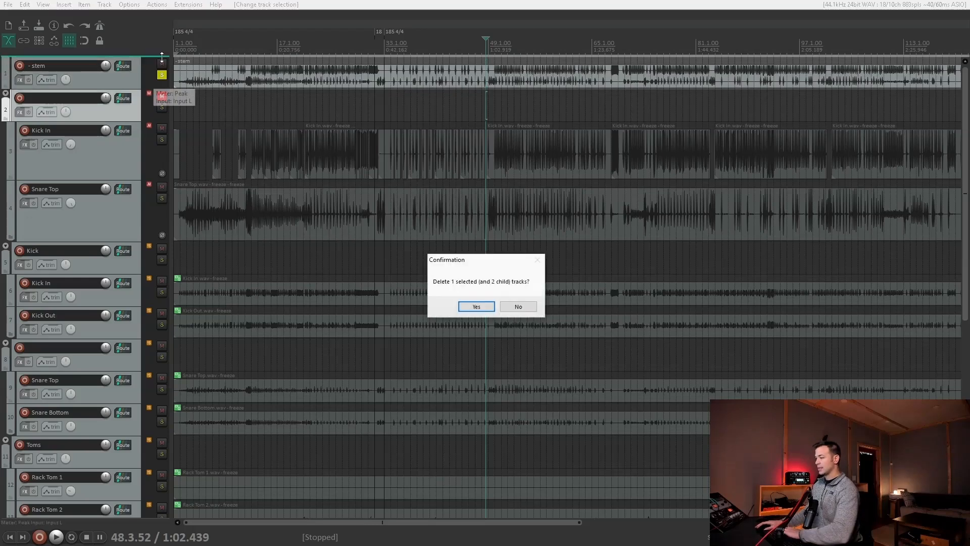
click(477, 306)
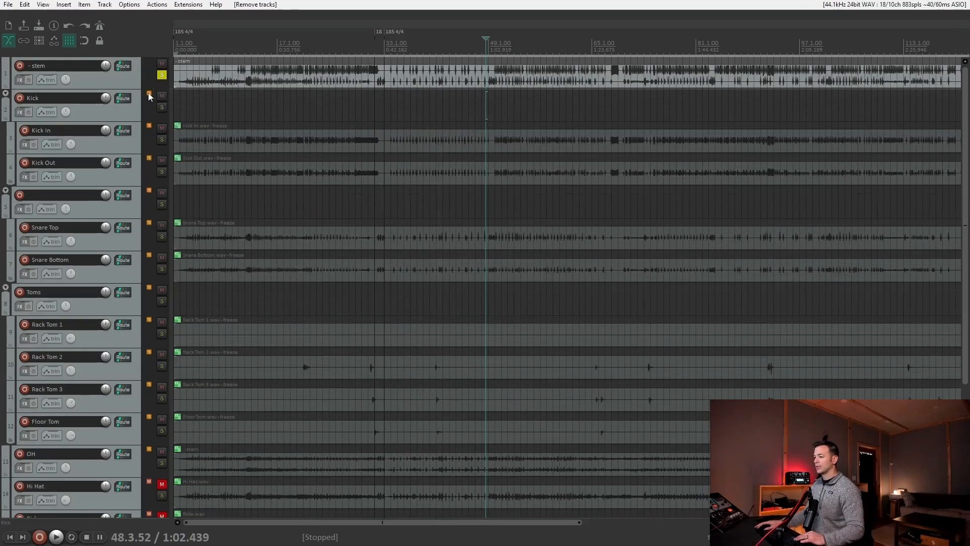
Enlarge the stem track's height and examine the separate kick and snare hits in its two channels.
drag(135, 89, 135, 181)
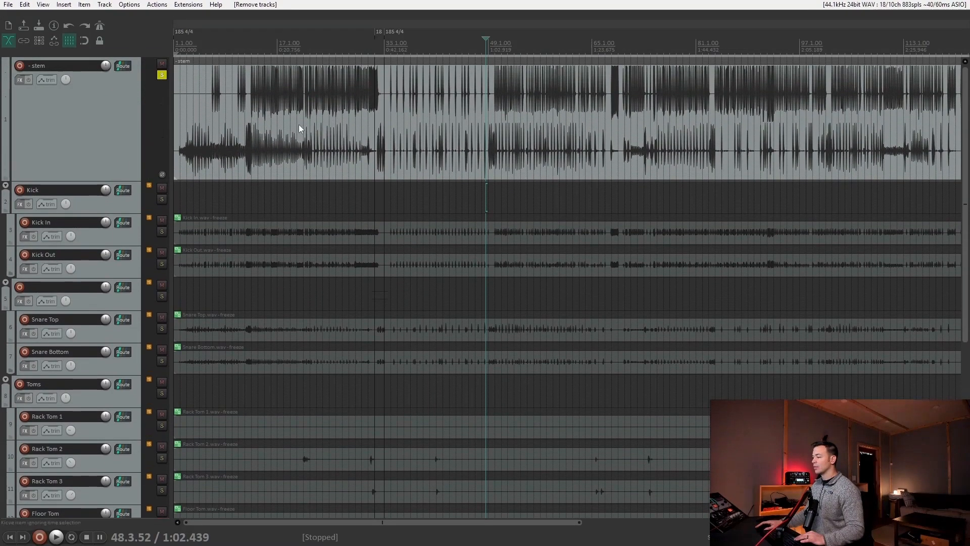
click(277, 58)
scroll(359, 74, up, 10)
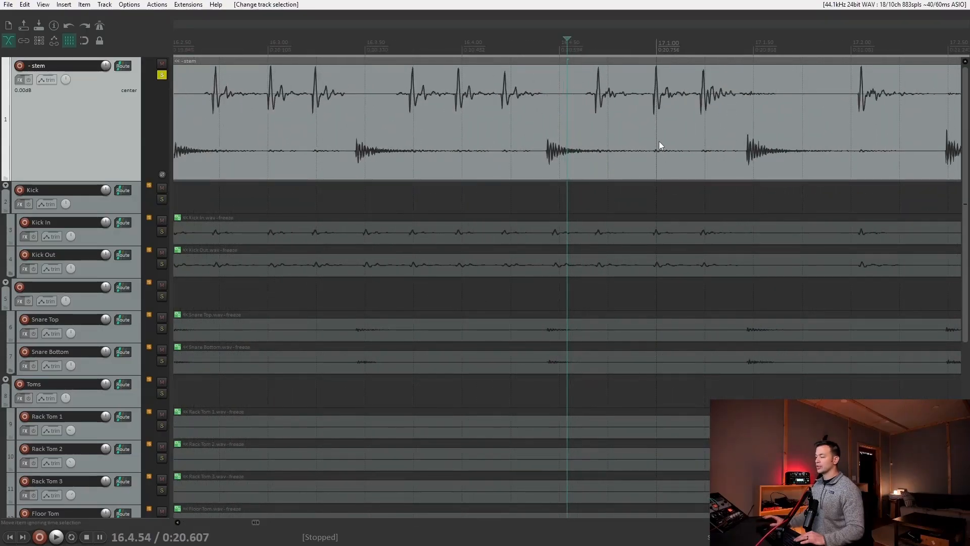
scroll(668, 136, down, 12)
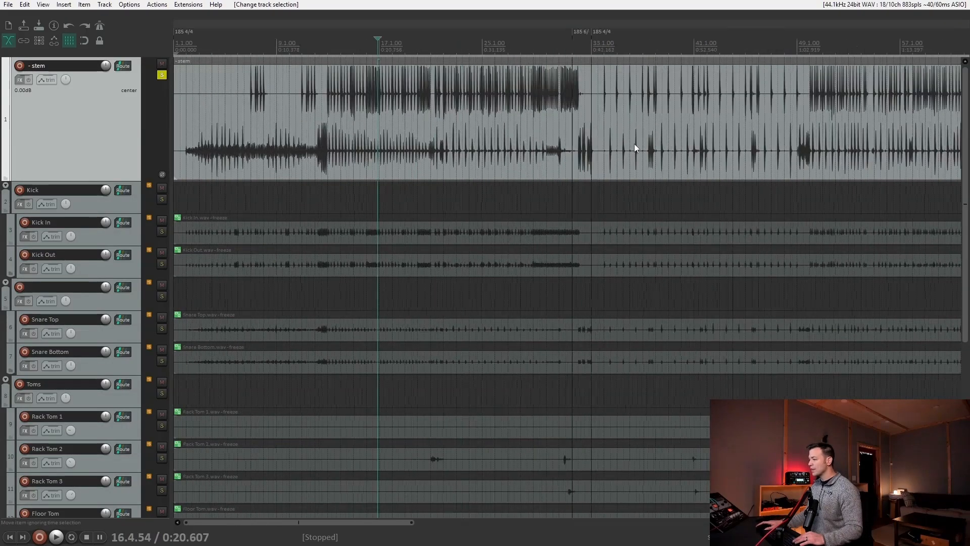
scroll(635, 142, down, 5)
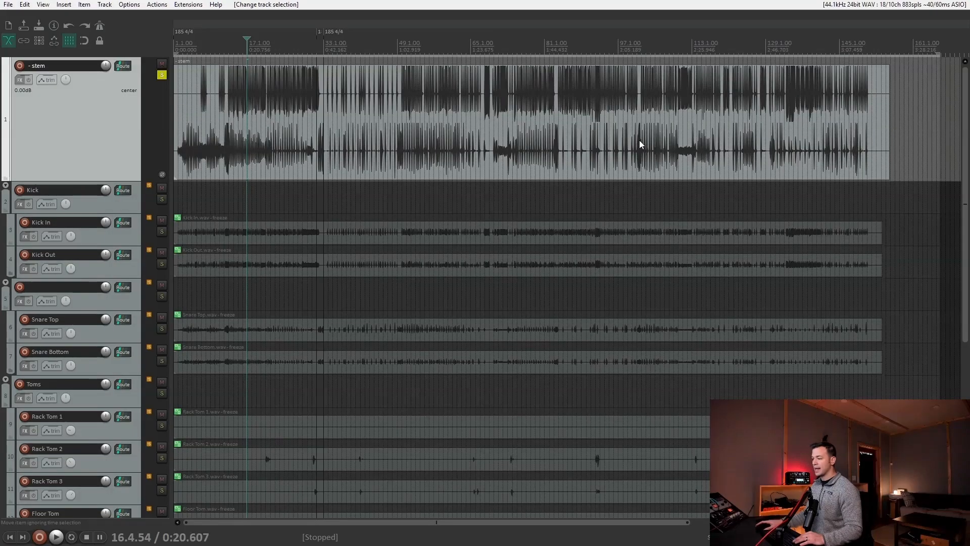
click(237, 71)
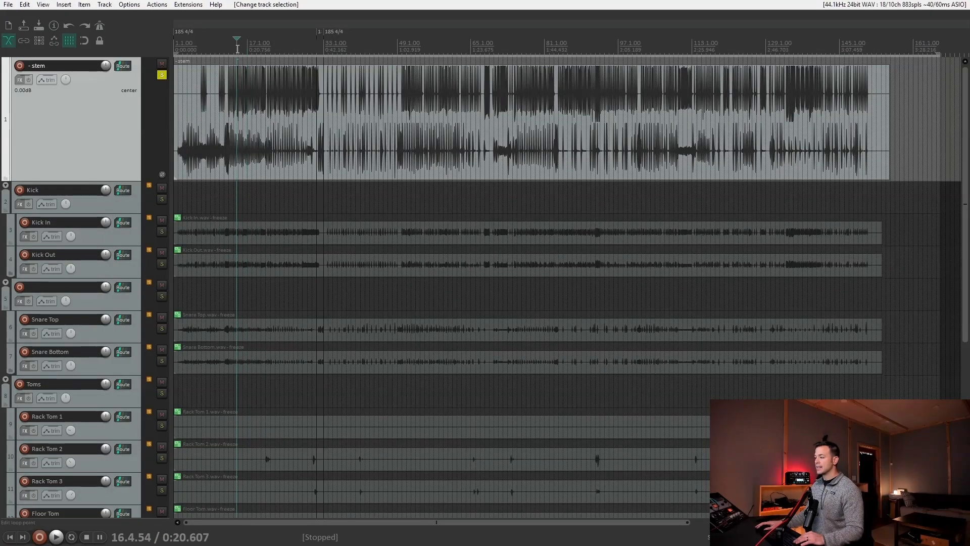
scroll(309, 100, up, 8)
scroll(561, 126, up, 10)
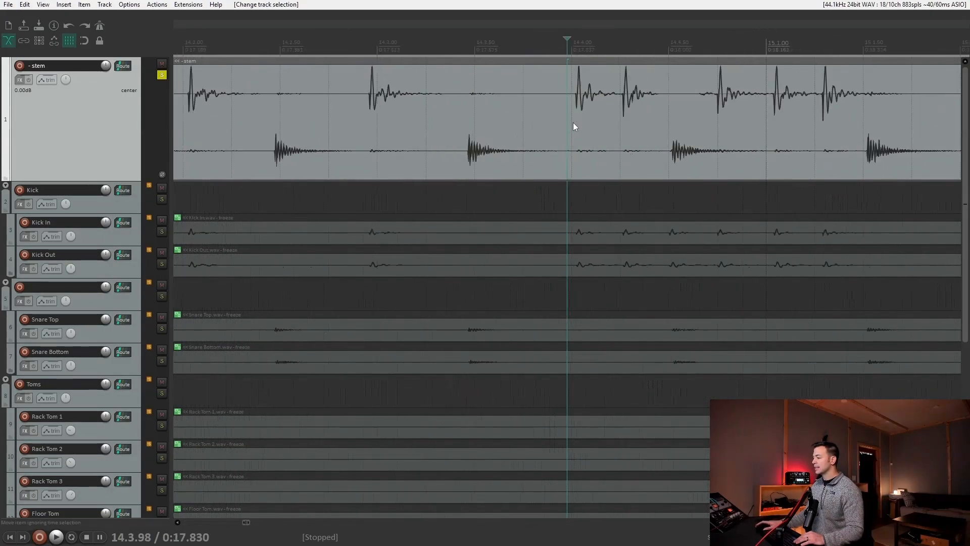
Select the stem item and slip its audio contents very slightly earlier than the original drum hits.
click(586, 128)
scroll(576, 131, up, 8)
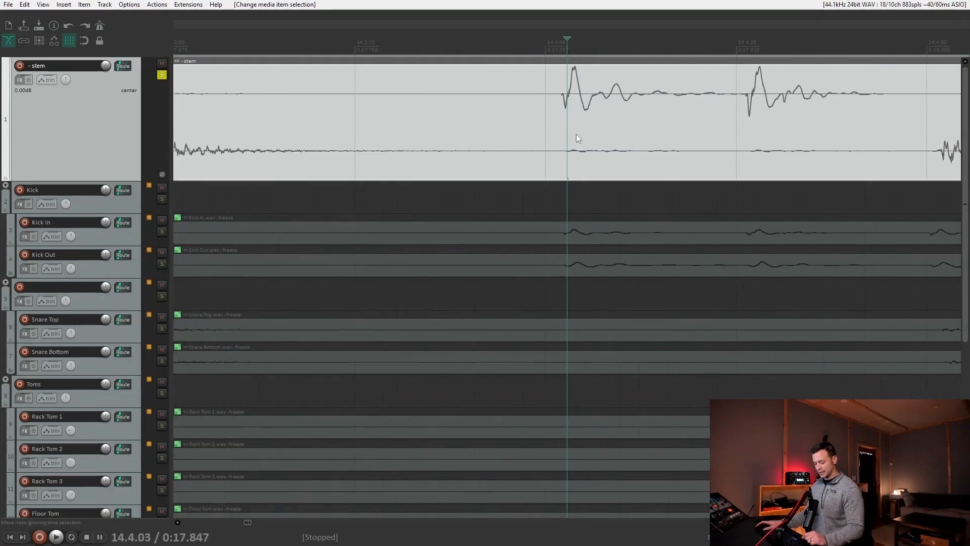
drag(555, 132, 554, 132)
scroll(556, 133, down, 2)
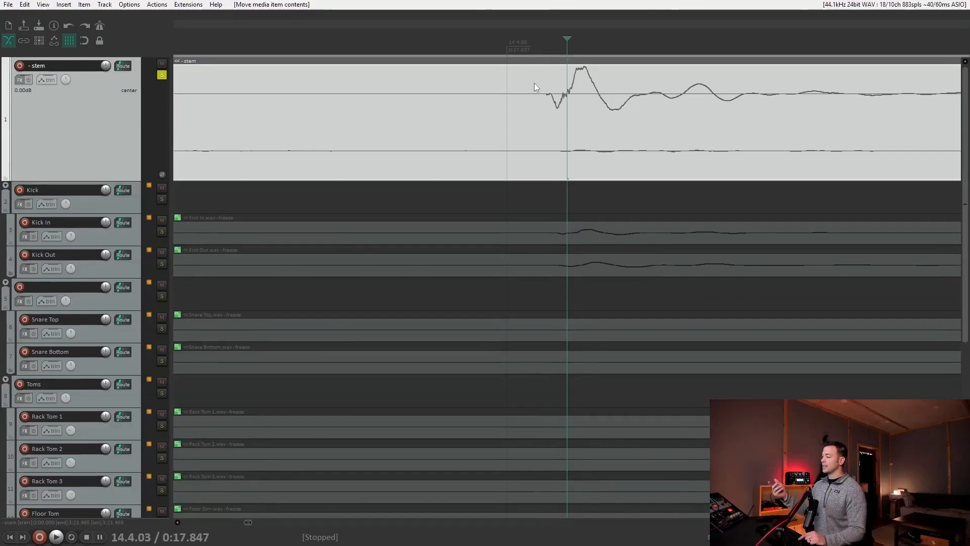
scroll(558, 104, up, 2)
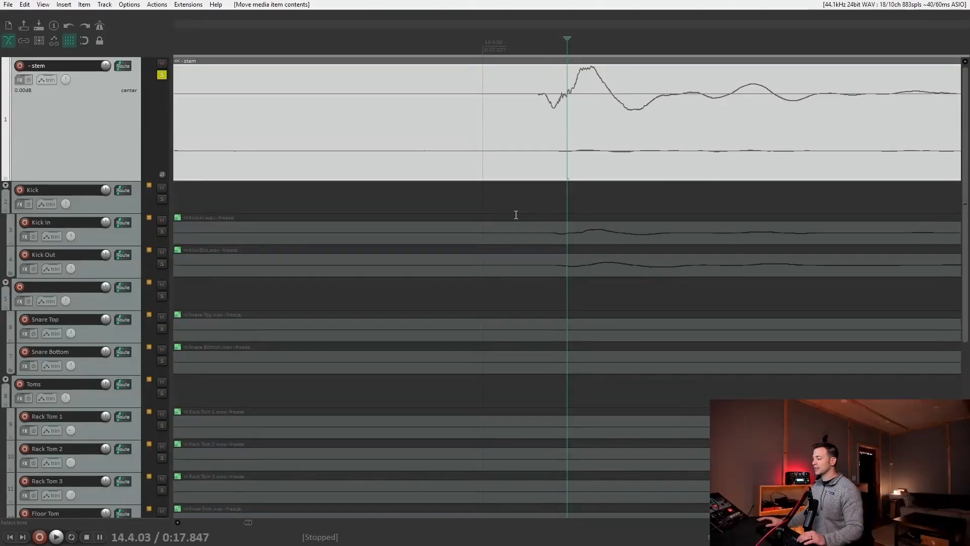
scroll(514, 132, down, 2)
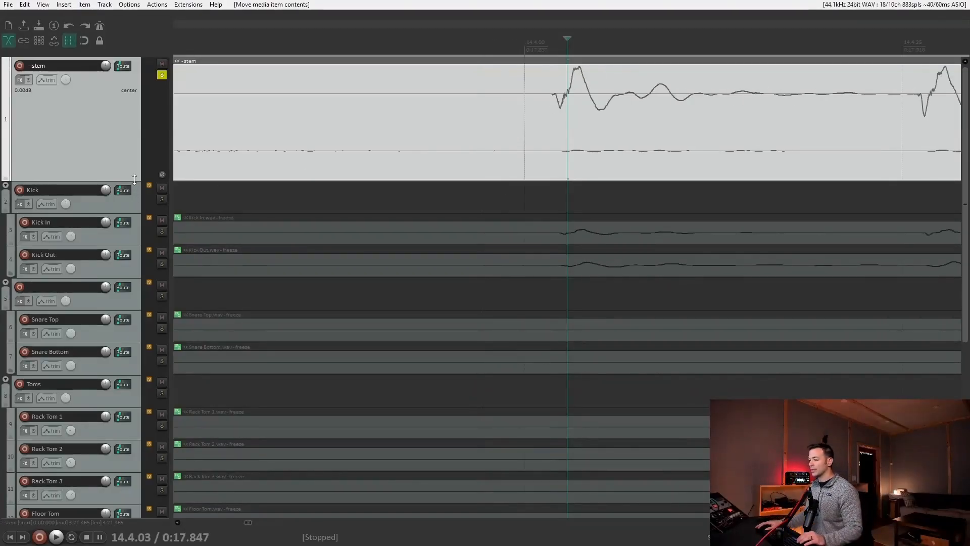
Make the stem track a little taller and open Dynamic split for the selected stem item.
drag(135, 179, 135, 213)
scroll(465, 153, down, 3)
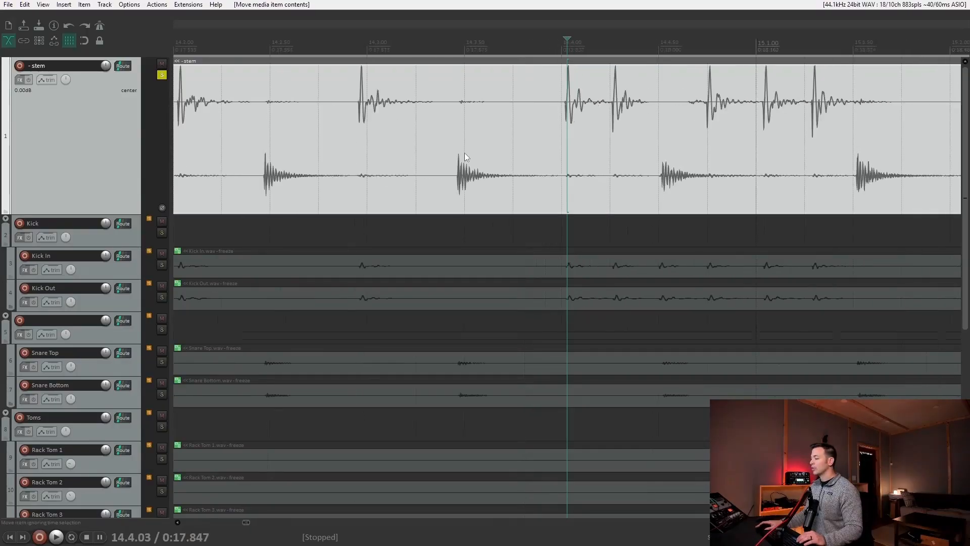
scroll(464, 152, down, 2)
click(437, 134)
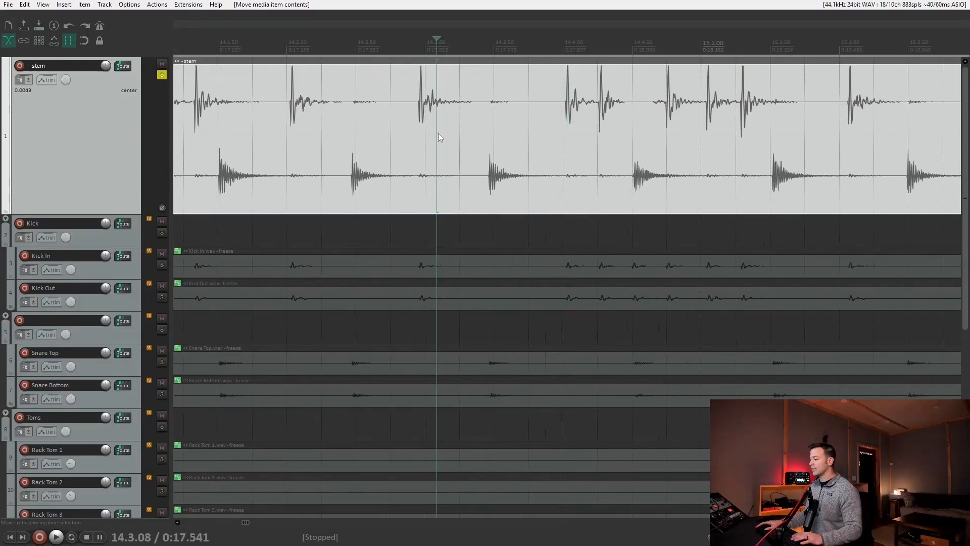
key(d)
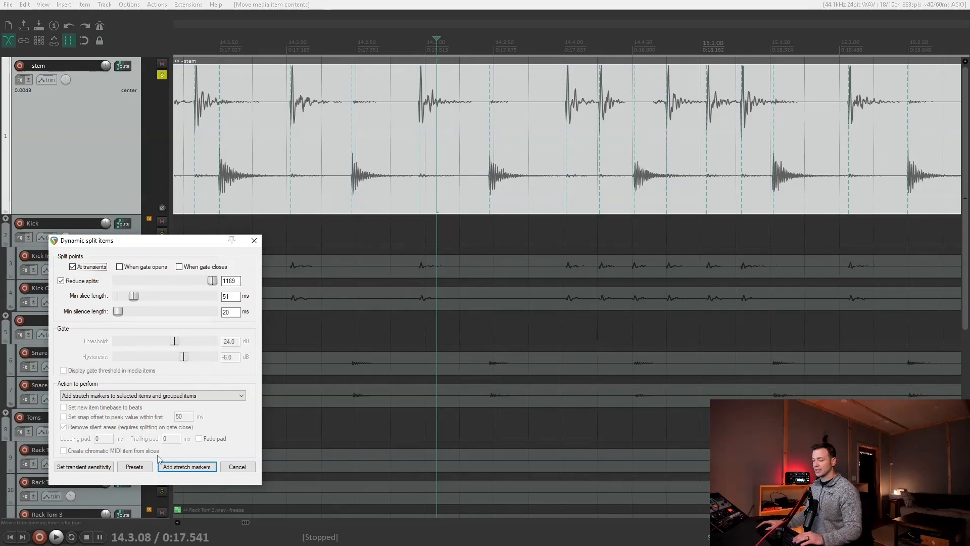
Examine how closely the proposed transient split points follow the fast snare hits around bar 12 of the stem.
scroll(594, 130, down, 4)
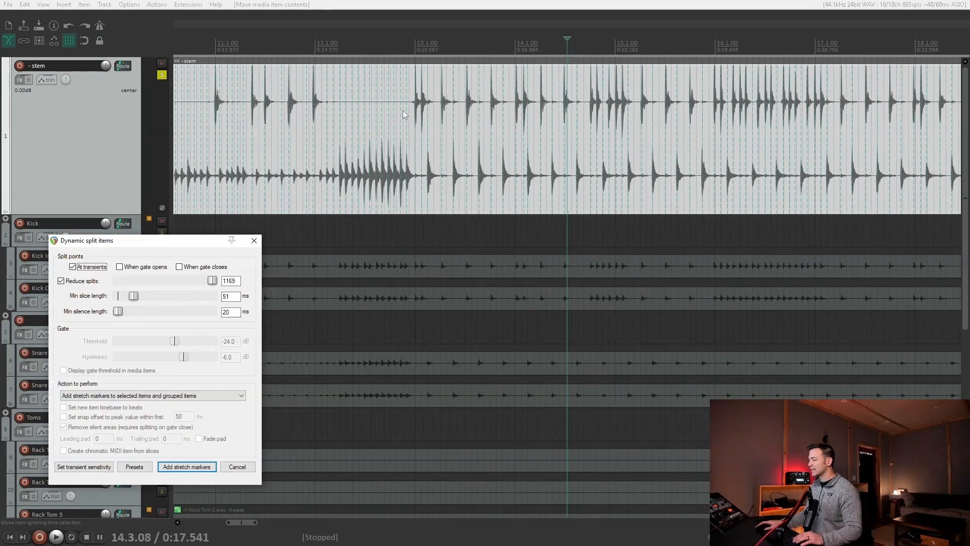
click(355, 58)
scroll(589, 112, up, 4)
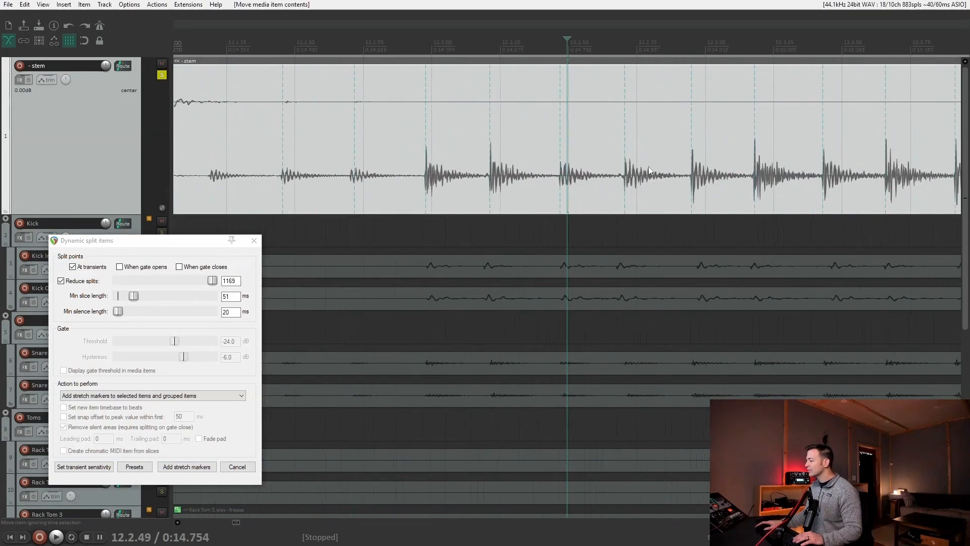
click(687, 76)
scroll(684, 108, up, 5)
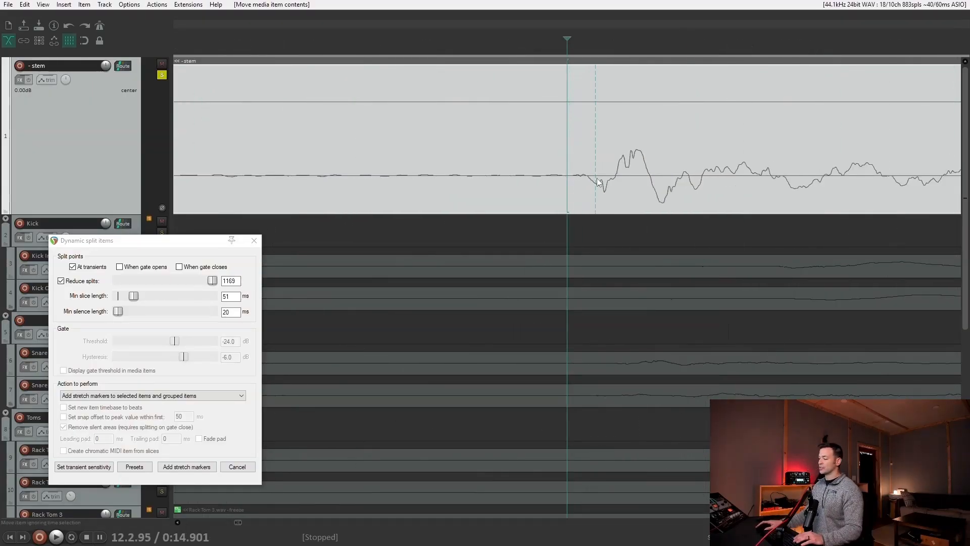
Enlarge the original Snare Top track and compare its hit onset with the stem's split point, then check the whole song's split points.
scroll(691, 224, down, 3)
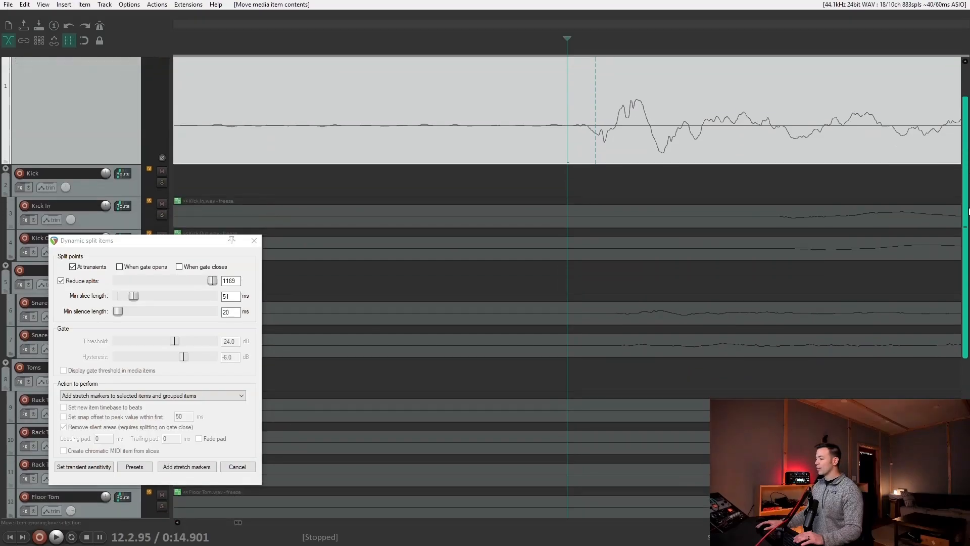
drag(169, 243, 164, 320)
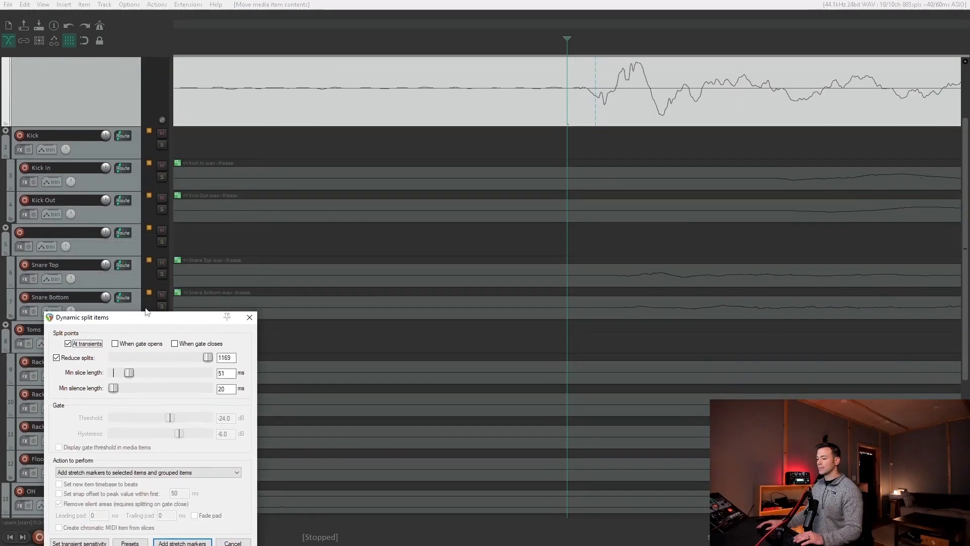
drag(131, 287, 130, 361)
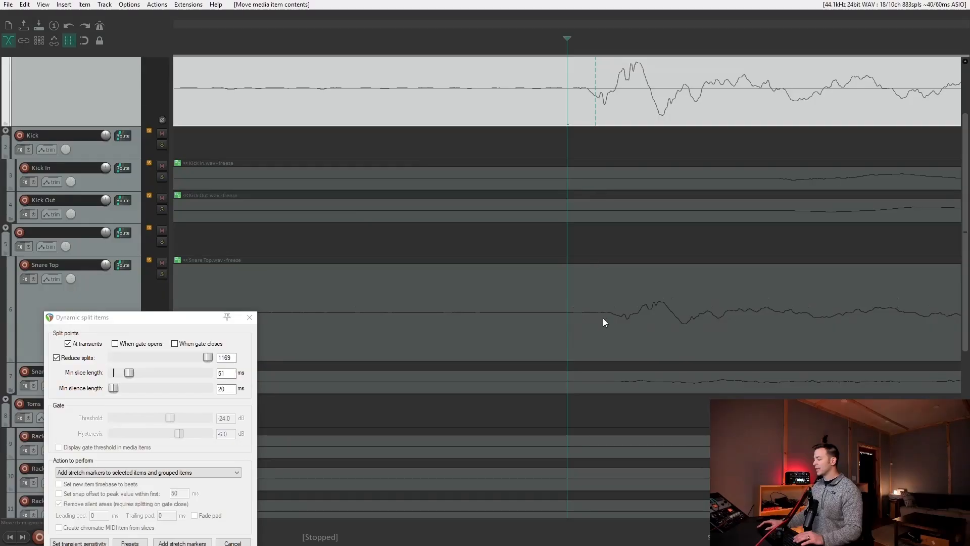
scroll(704, 129, up, 3)
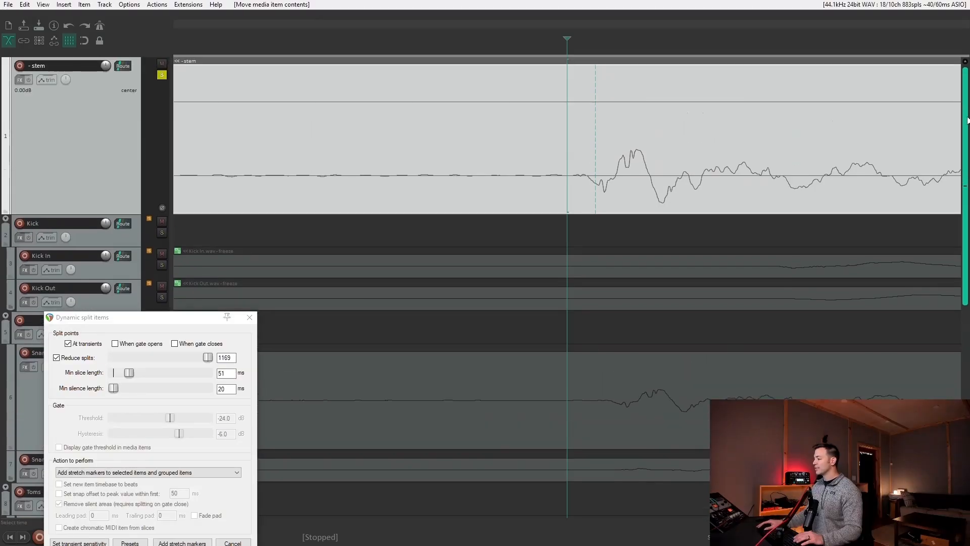
scroll(636, 146, down, 10)
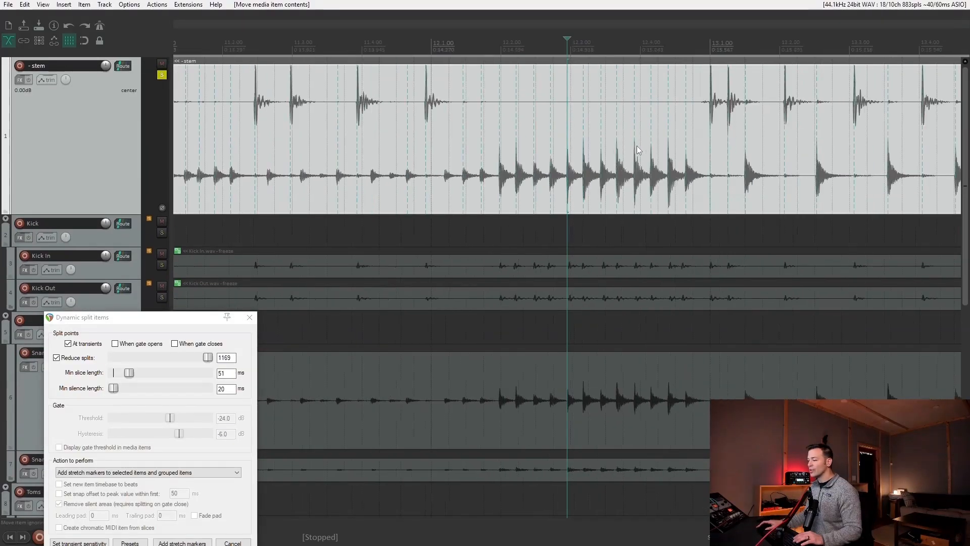
scroll(554, 134, down, 12)
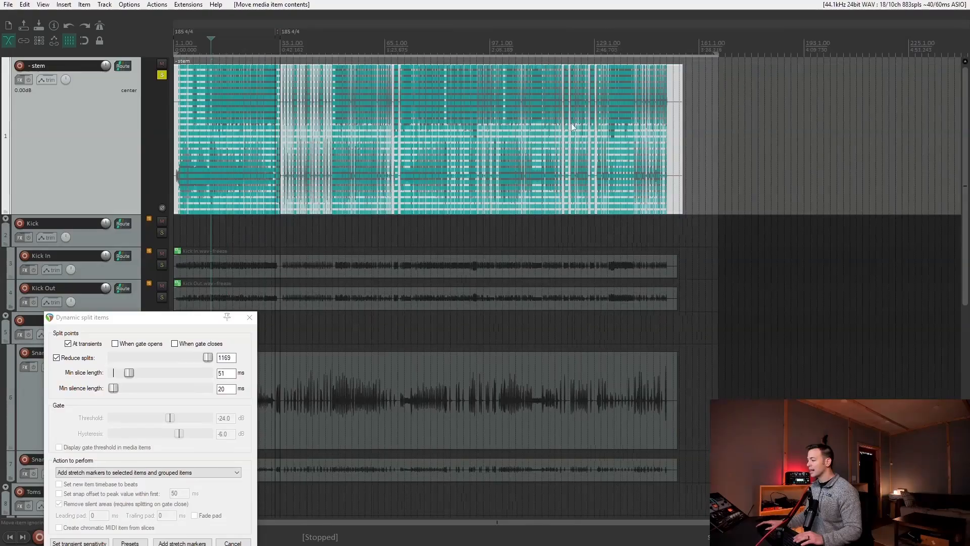
Select the items on all the drum tracks, including the stem, and group them.
drag(757, 217, 288, 481)
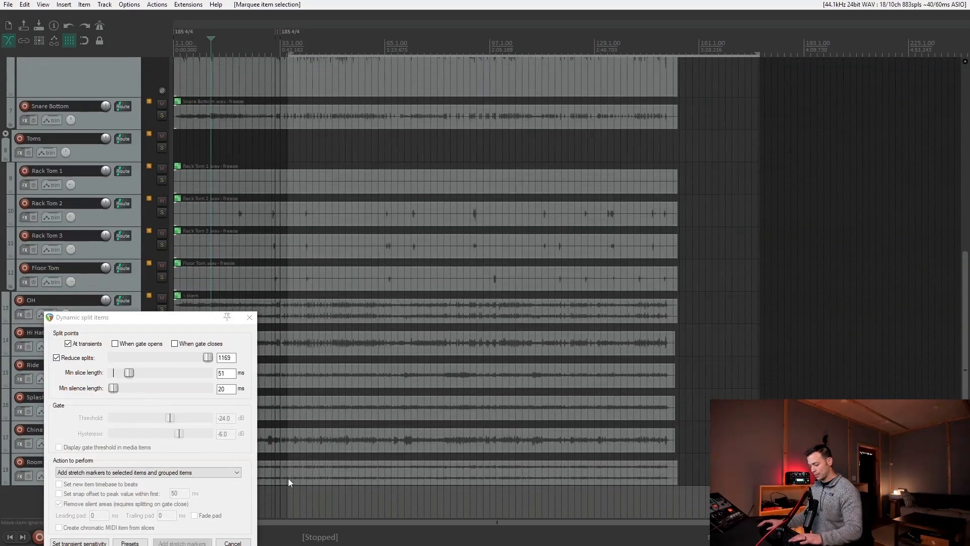
key(ctrl+g)
drag(965, 275, 965, 87)
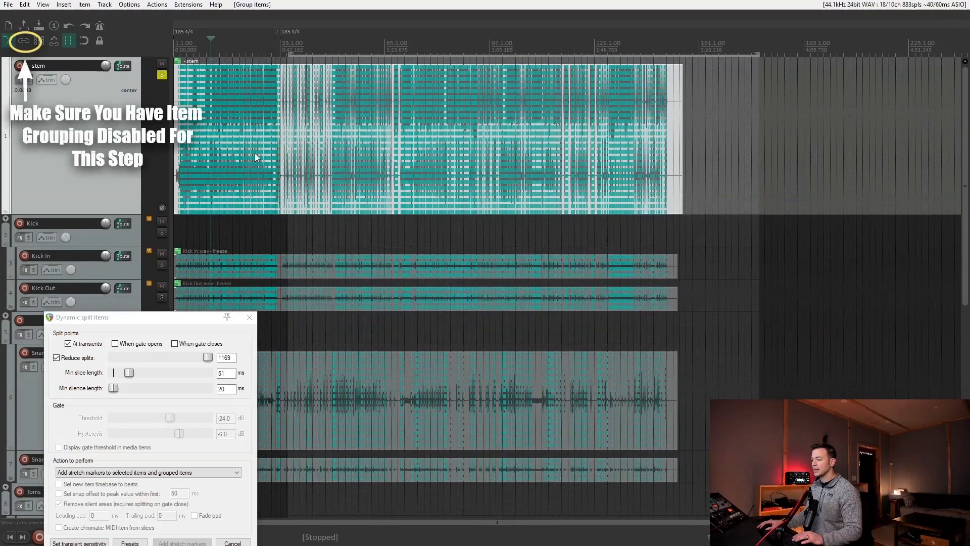
Select only the stem item and add stretch markers at its transients to it and all grouped drum items.
click(308, 161)
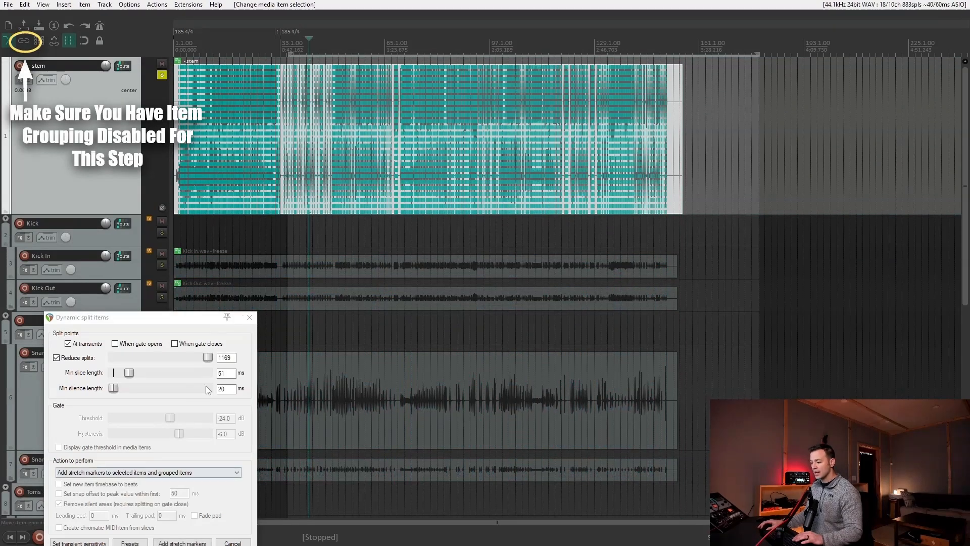
drag(189, 319, 200, 139)
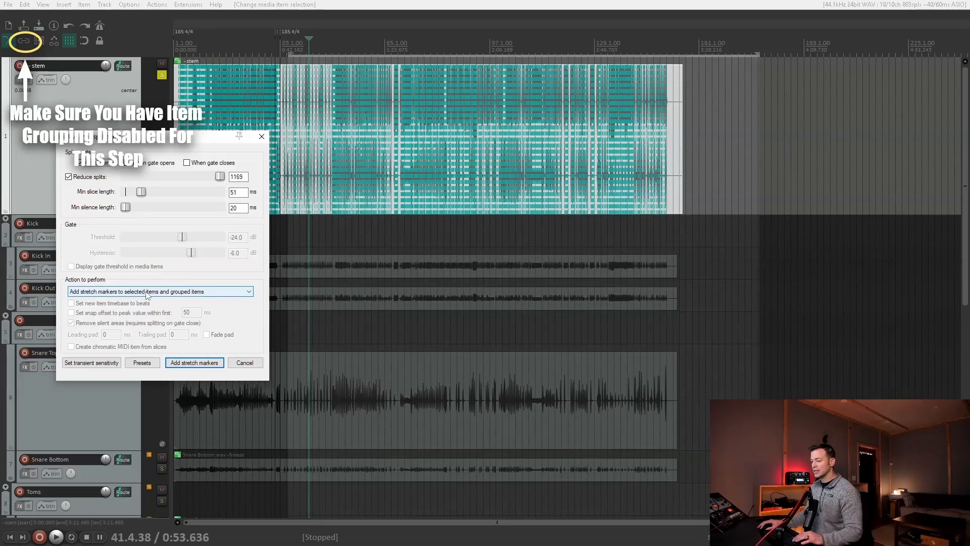
click(208, 363)
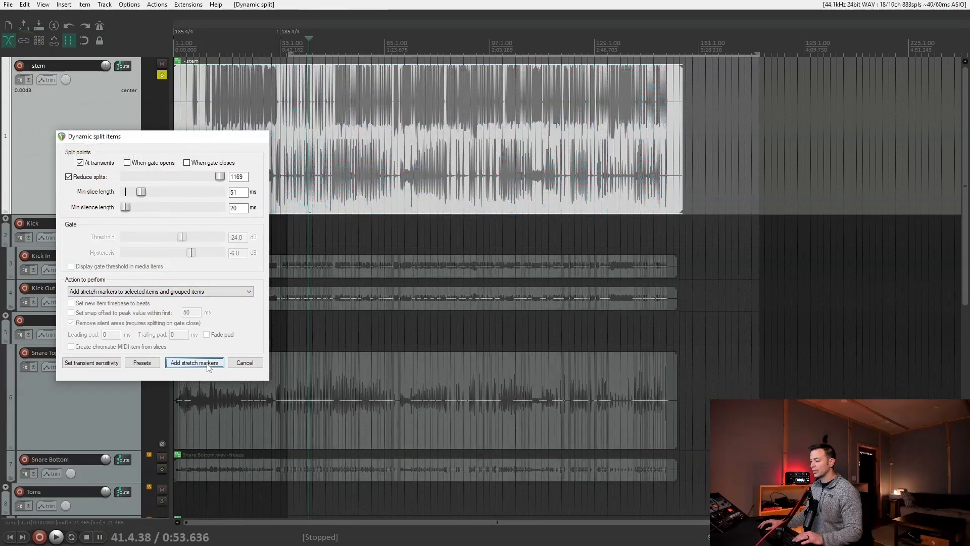
scroll(366, 156, up, 10)
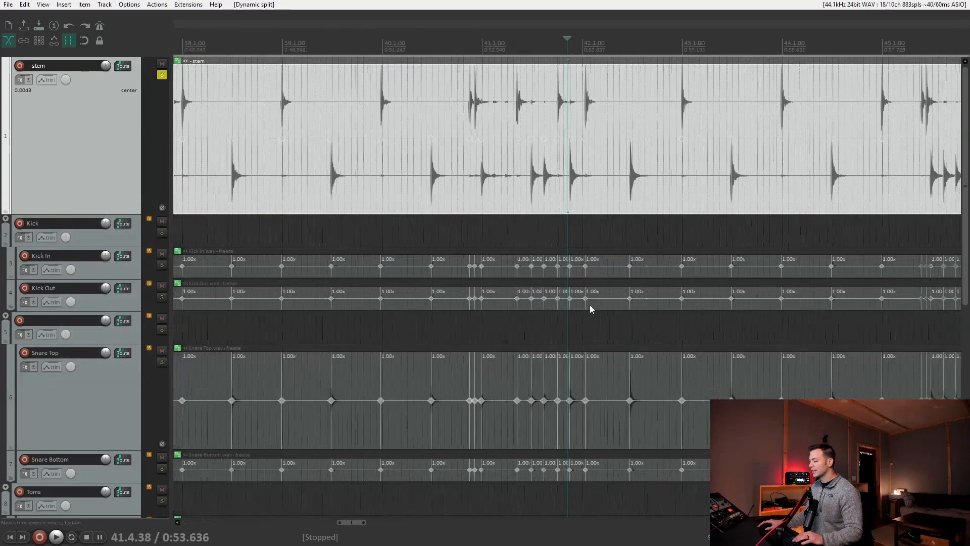
Delete the kick and snare stem track from the project.
scroll(517, 347, down, 10)
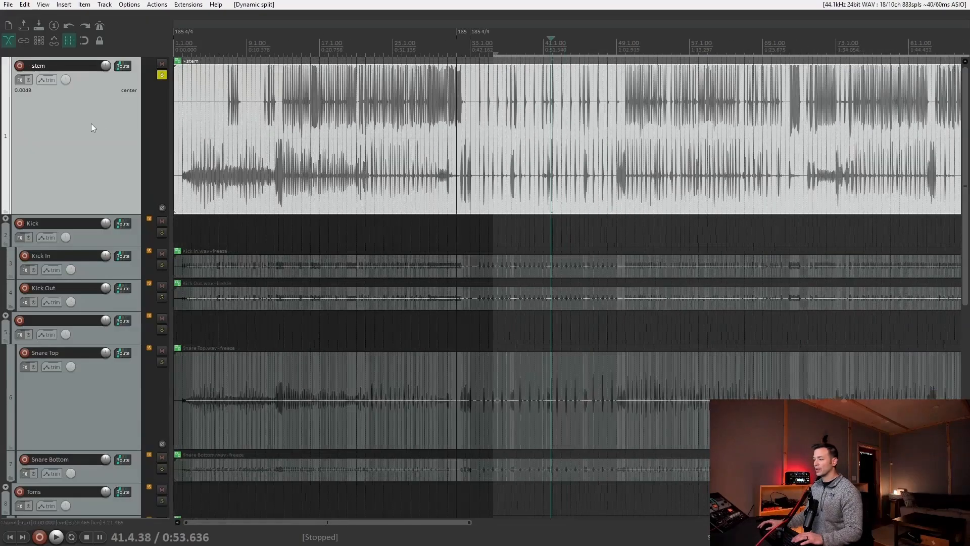
key(Delete)
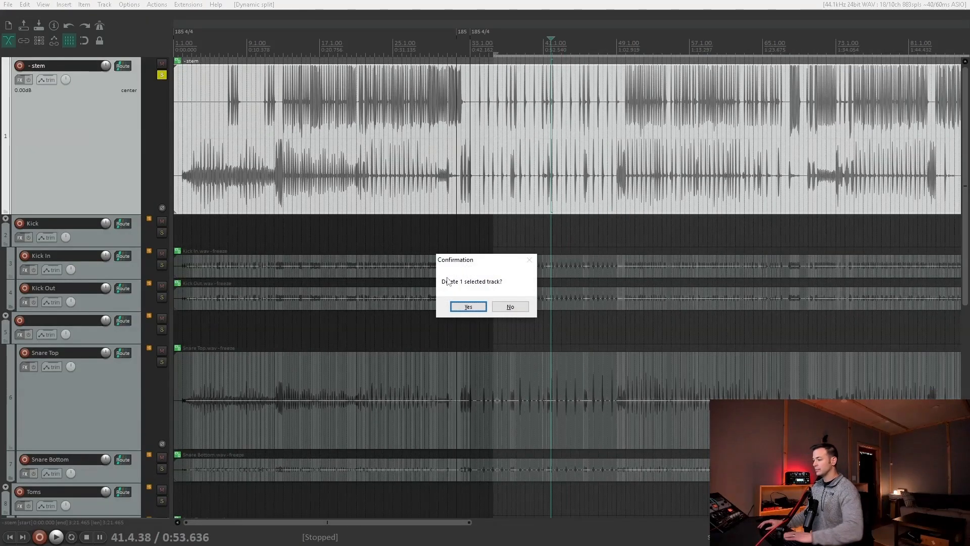
click(463, 305)
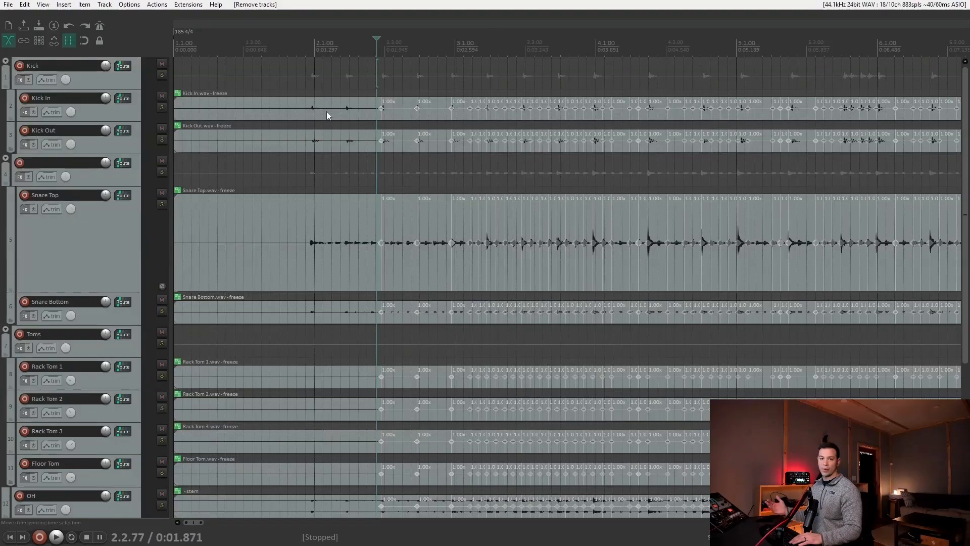
Review the grid settings, then select the kick and snare items and snap their stretch markers between about beats 17.2 and 18.3 to the grid.
right_click(69, 42)
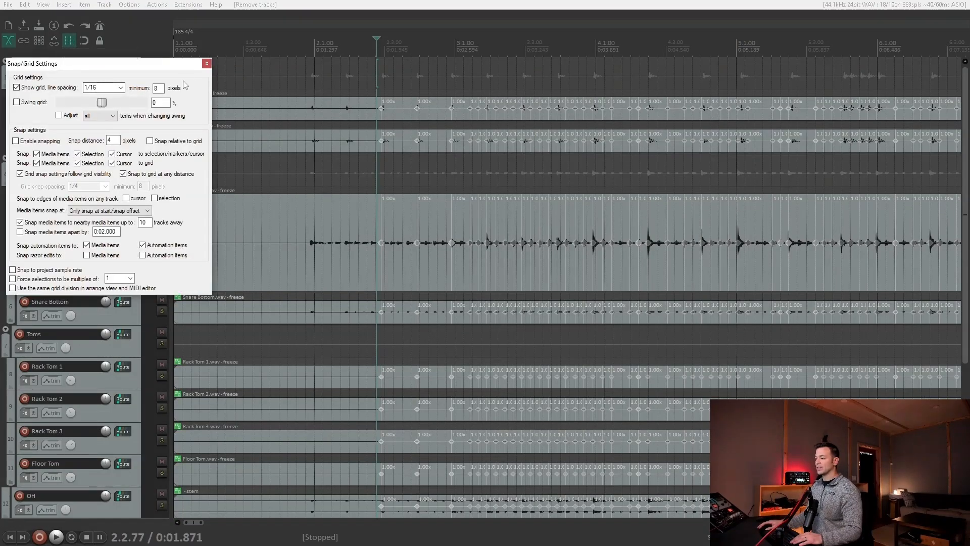
click(206, 63)
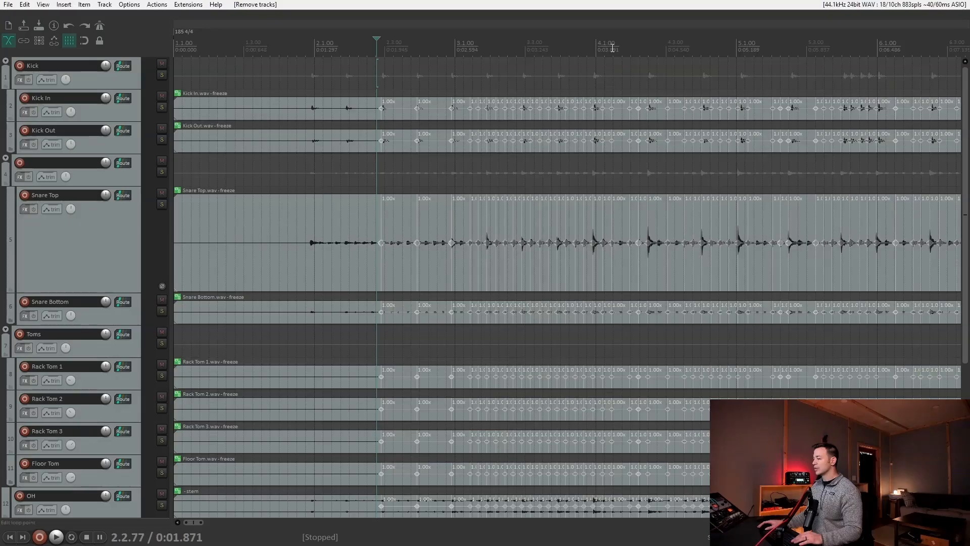
click(701, 40)
scroll(671, 66, down, 8)
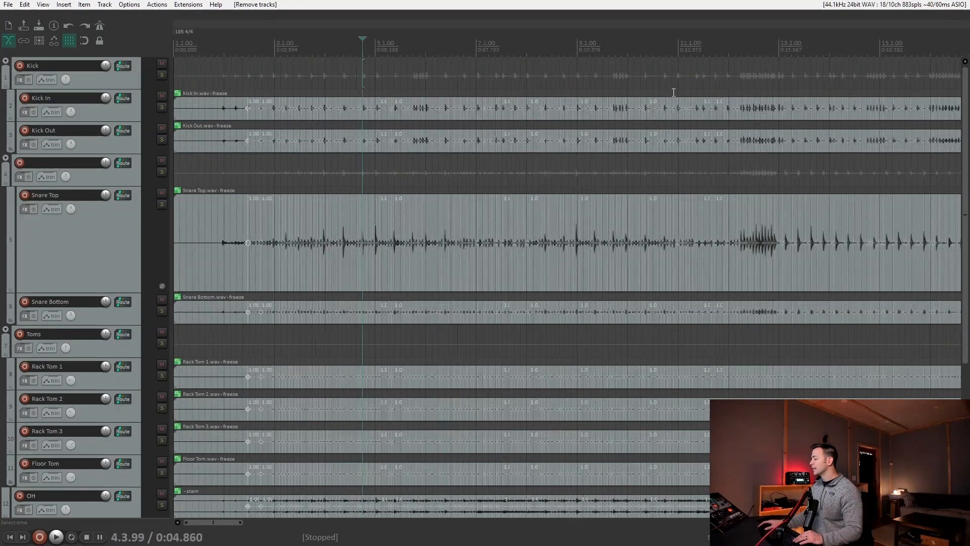
click(594, 40)
scroll(553, 79, up, 8)
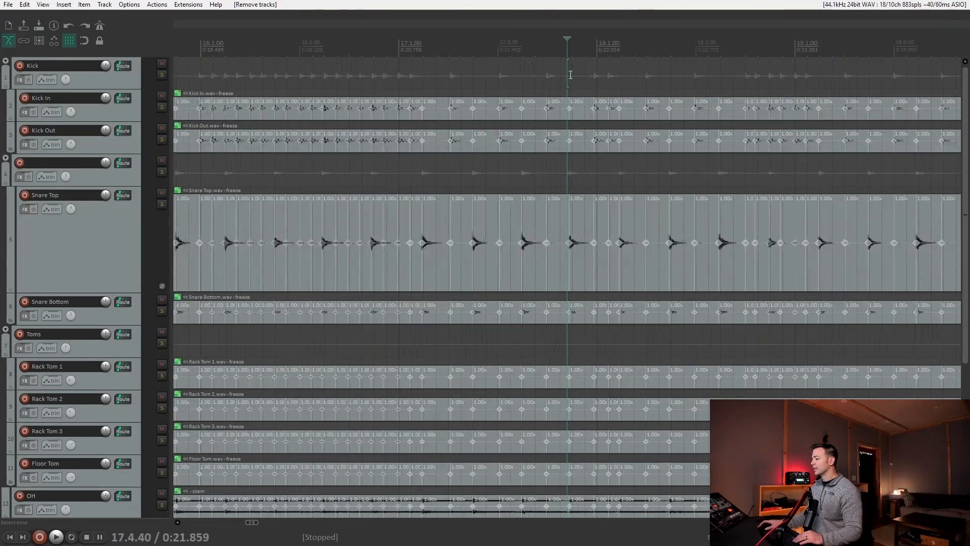
drag(334, 78, 839, 325)
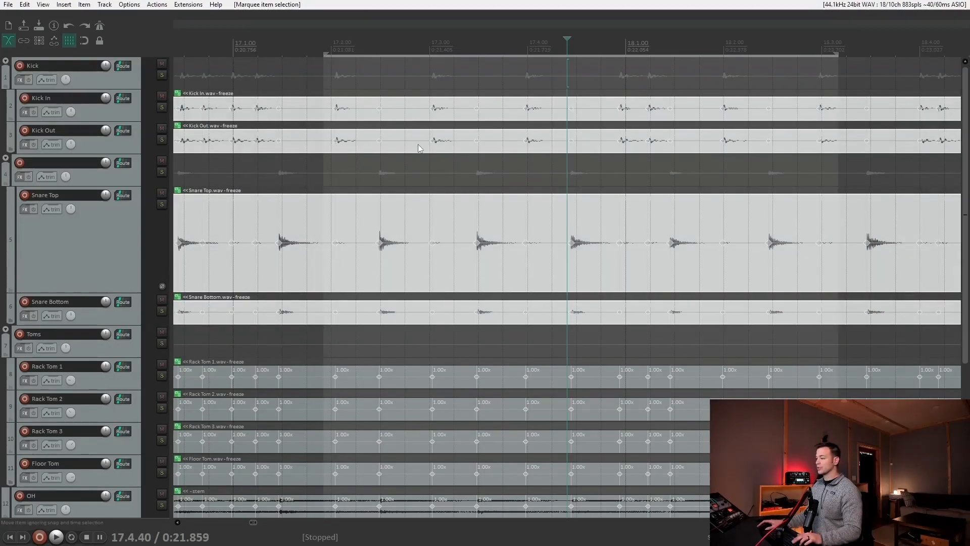
key(q)
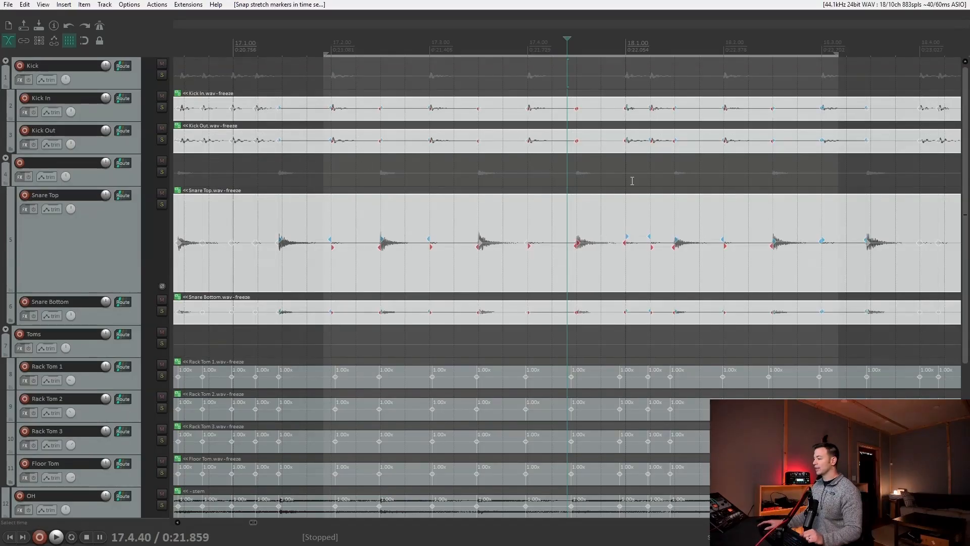
scroll(638, 124, down, 2)
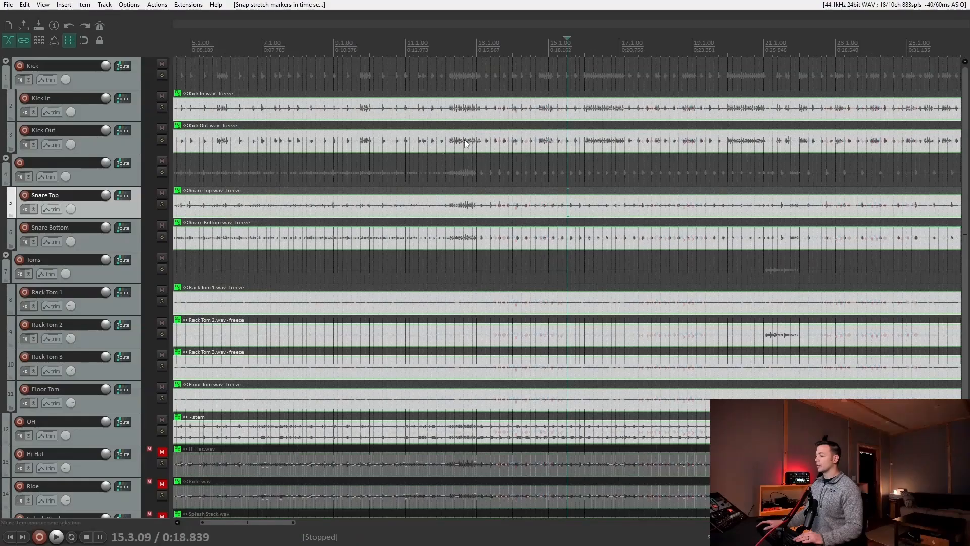
Play the grouped drum tracks from about bar 14 to hear the timing of the snapped hits.
scroll(476, 125, up, 1)
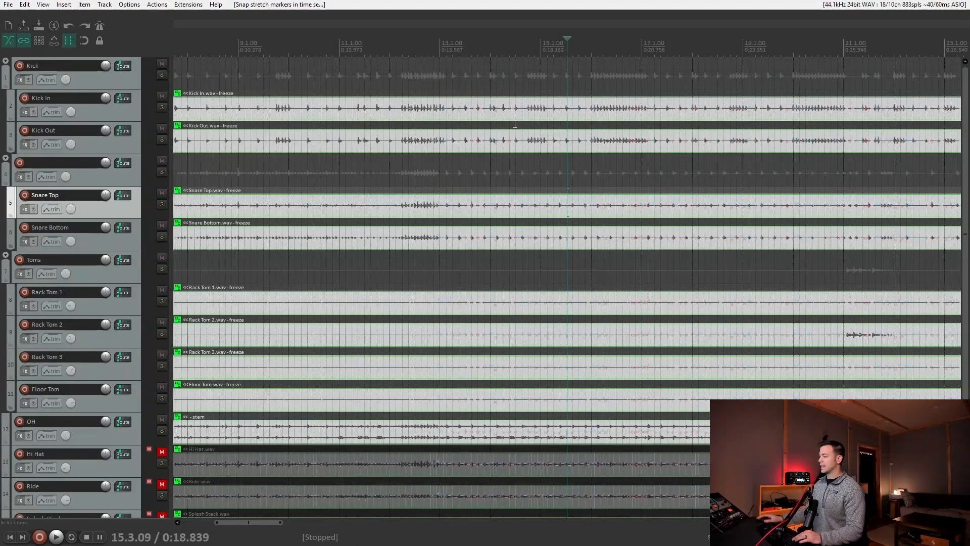
click(522, 49)
key(space)
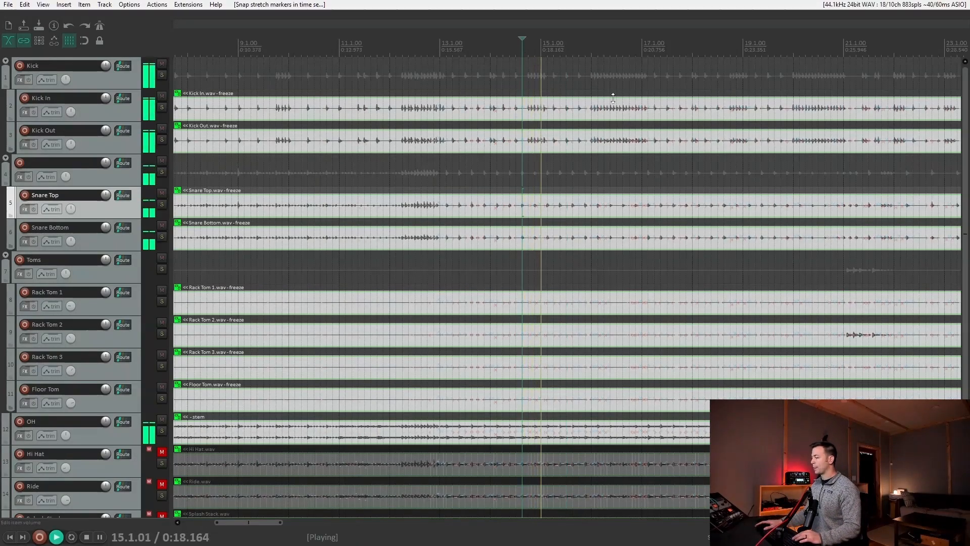
scroll(631, 104, down, 2)
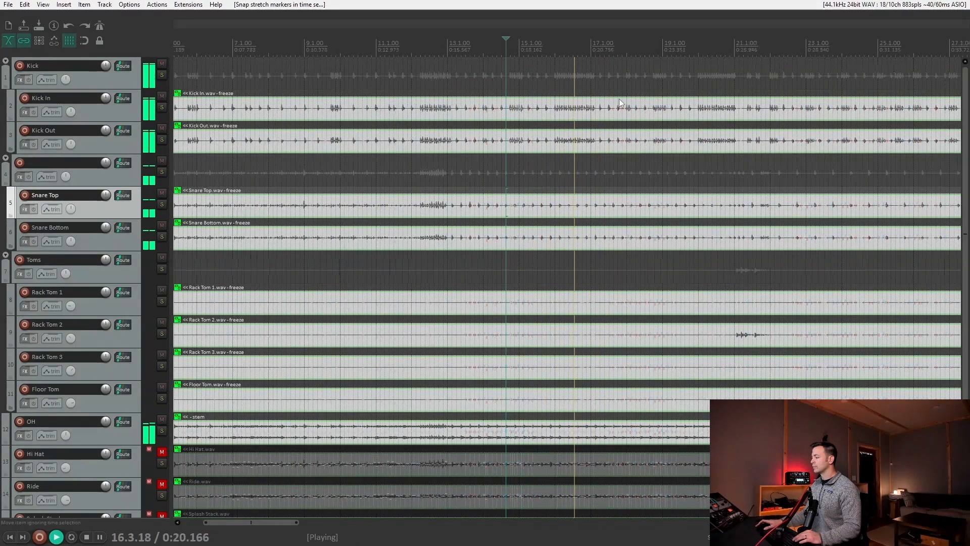
scroll(660, 115, up, 2)
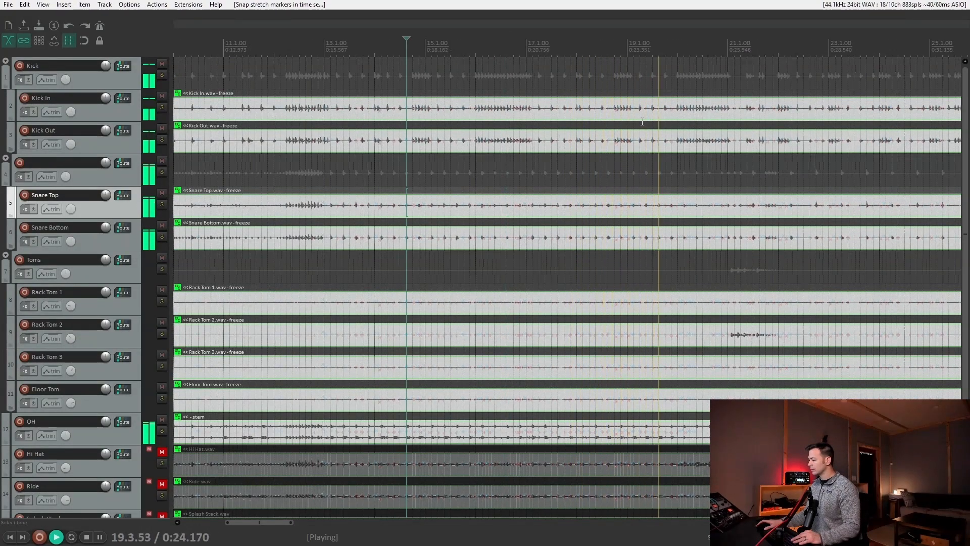
key(space)
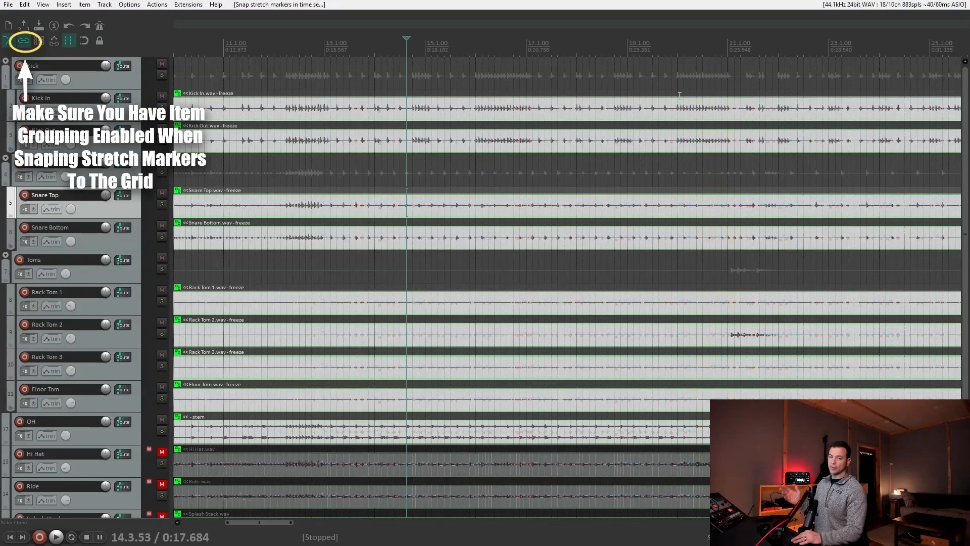
Add stretch markers to the grouped drum items at the first three Rack Tom 2 hits in bar 21.
click(721, 45)
scroll(703, 115, up, 2)
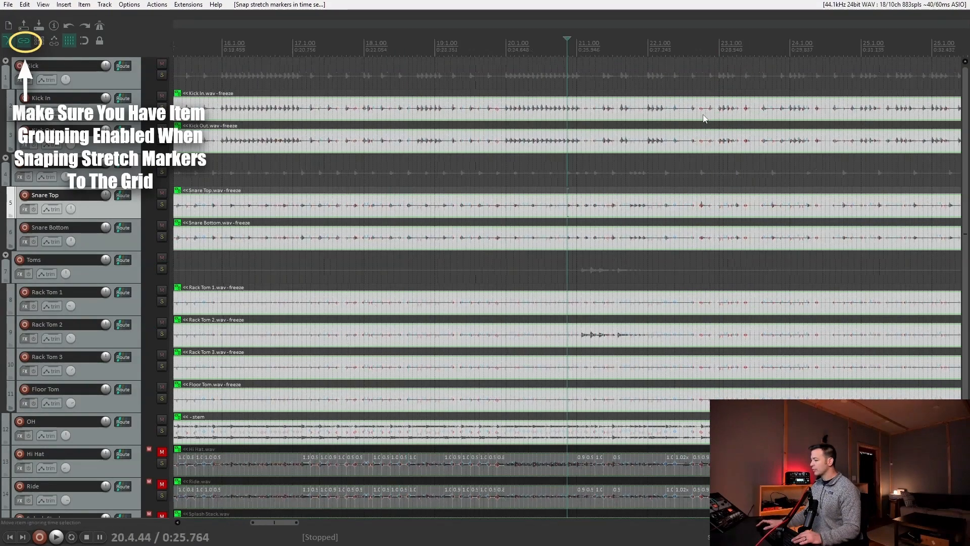
scroll(705, 119, up, 6)
drag(966, 207, 969, 235)
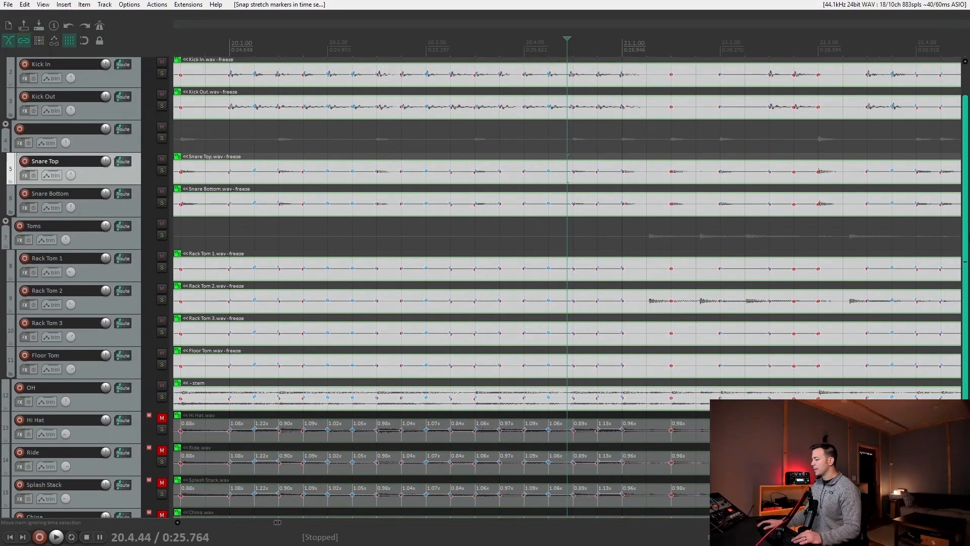
click(640, 298)
scroll(636, 299, up, 3)
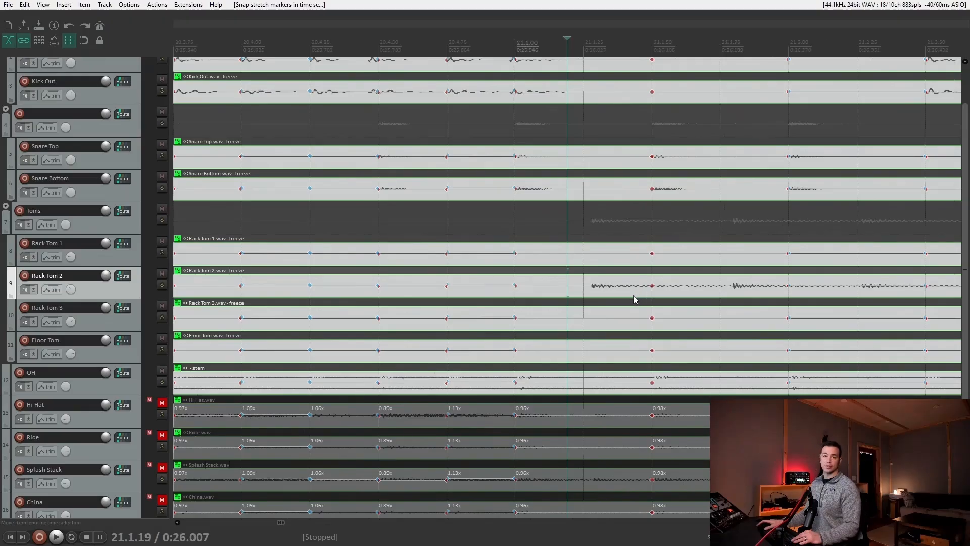
scroll(638, 297, down, 2)
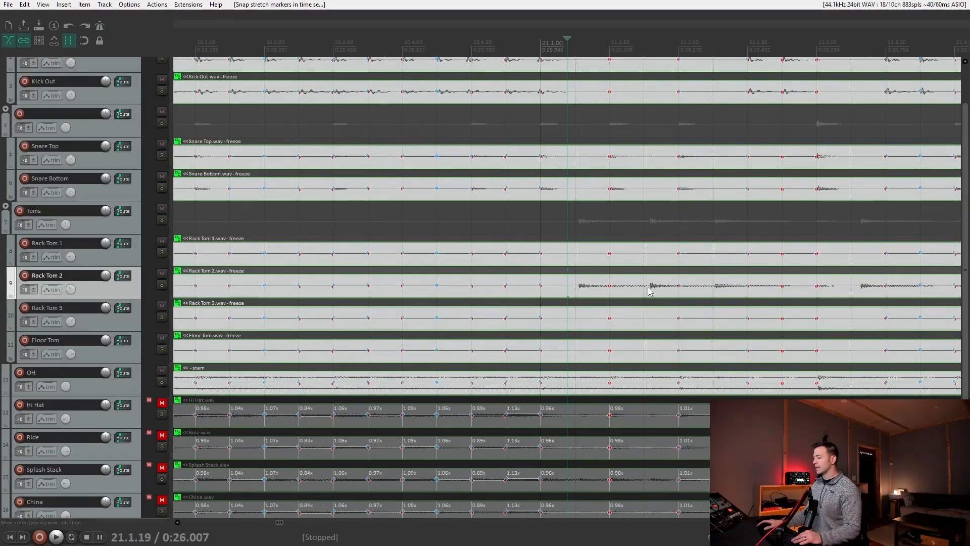
click(569, 298)
scroll(569, 297, up, 2)
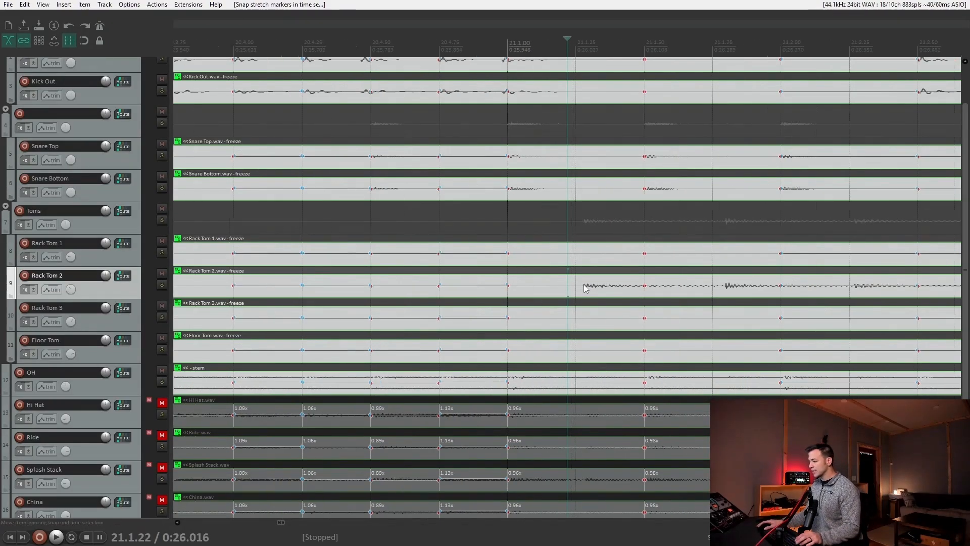
shift+click(724, 284)
scroll(834, 288, down, 2)
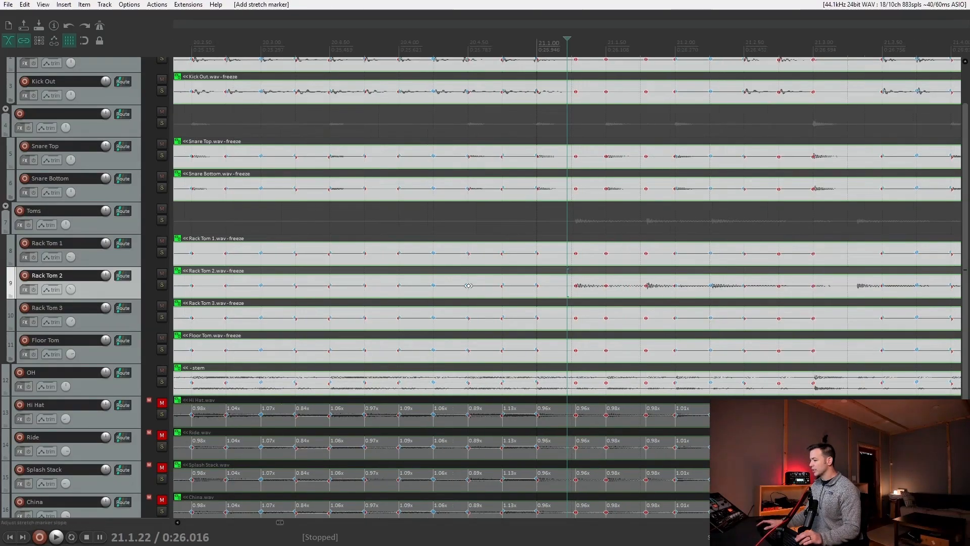
Snap the stretch markers between about beats 20.4 and 21.3 to the grid and play the tom fill back.
drag(447, 293, 872, 324)
key(q)
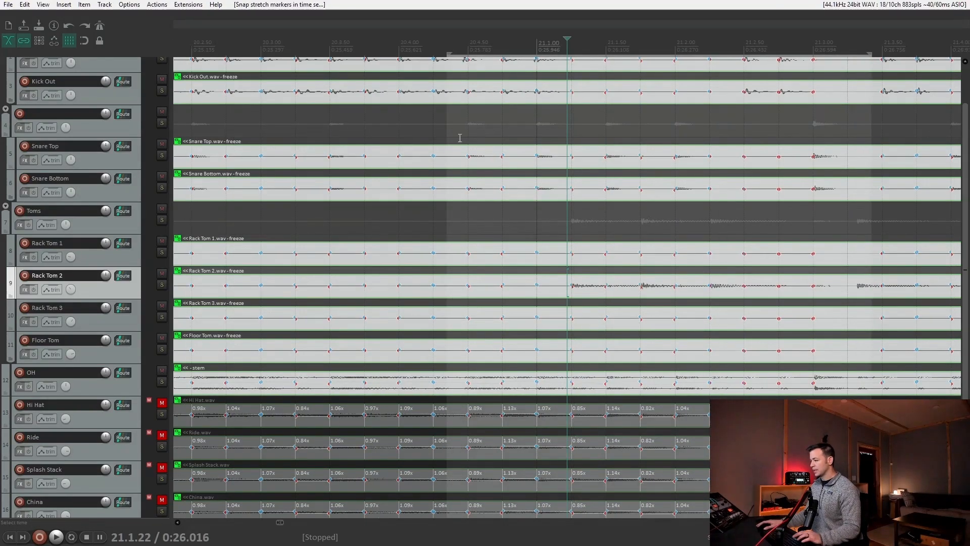
click(367, 40)
key(space)
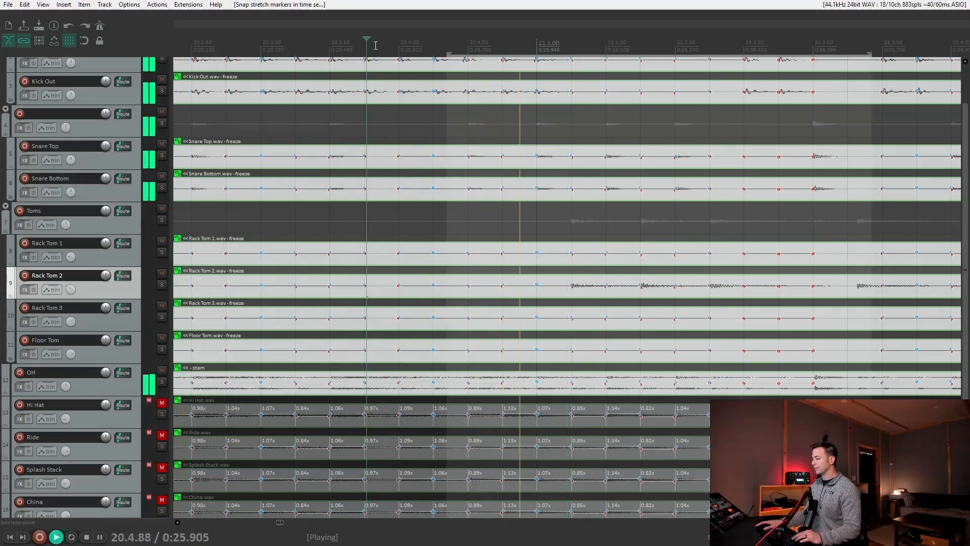
scroll(695, 158, down, 2)
key(space)
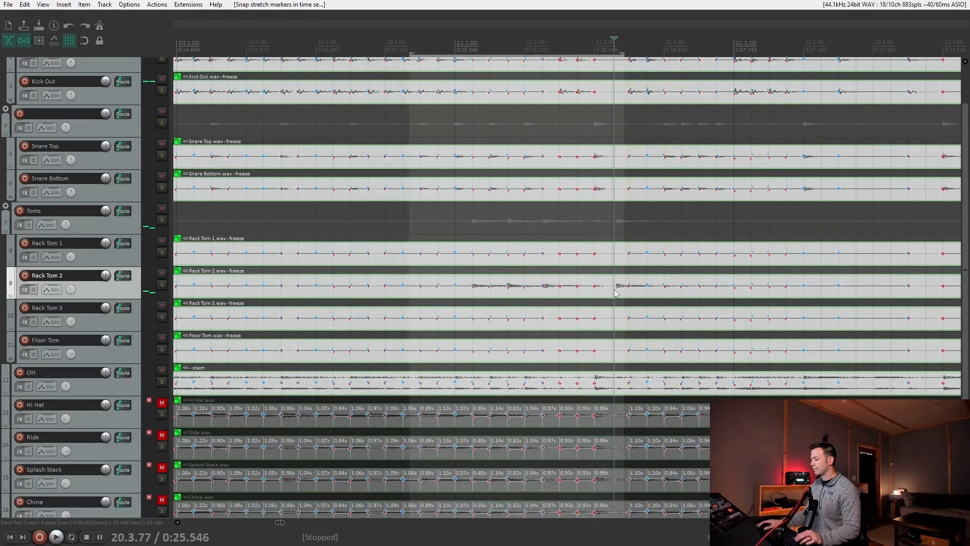
Add a grid-snapped stretch marker at the fourth Rack Tom 2 hit, just after beat 21.3, and replay the fill.
click(616, 285)
scroll(617, 285, up, 6)
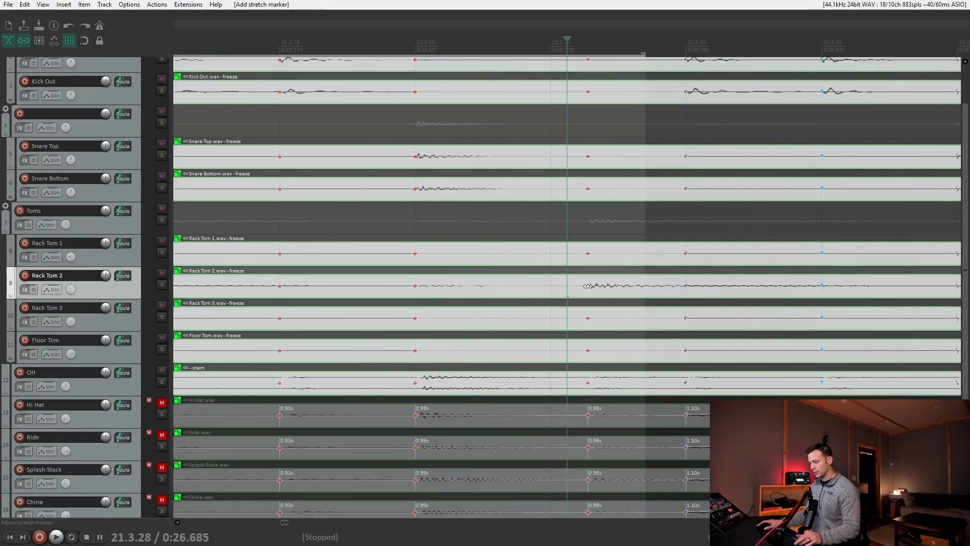
scroll(592, 288, down, 8)
click(423, 46)
key(space)
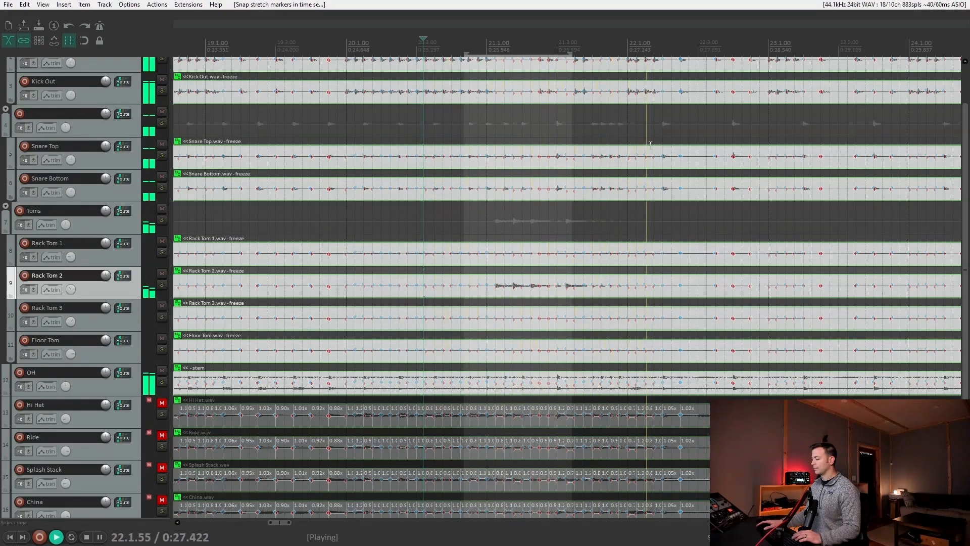
key(space)
scroll(559, 289, down, 3)
scroll(558, 286, down, 6)
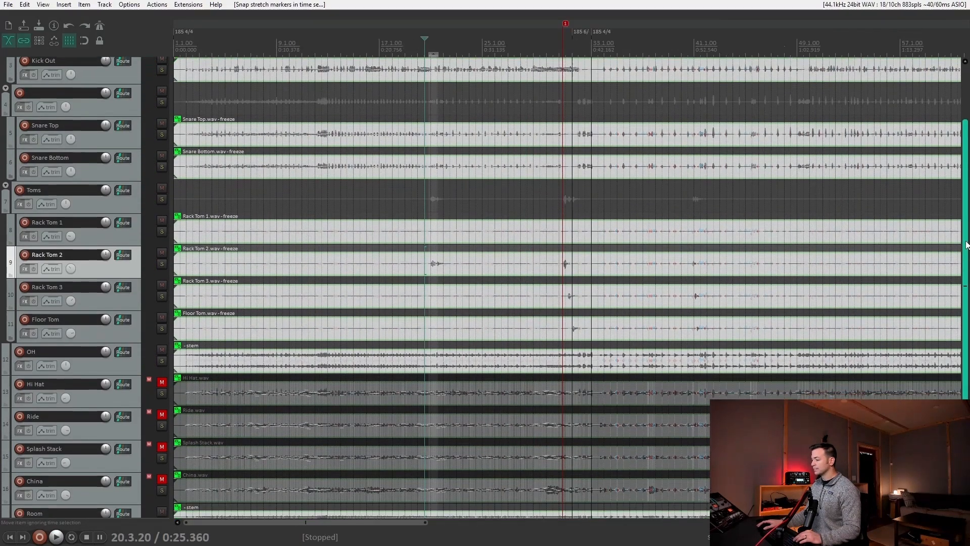
scroll(330, 329, down, 3)
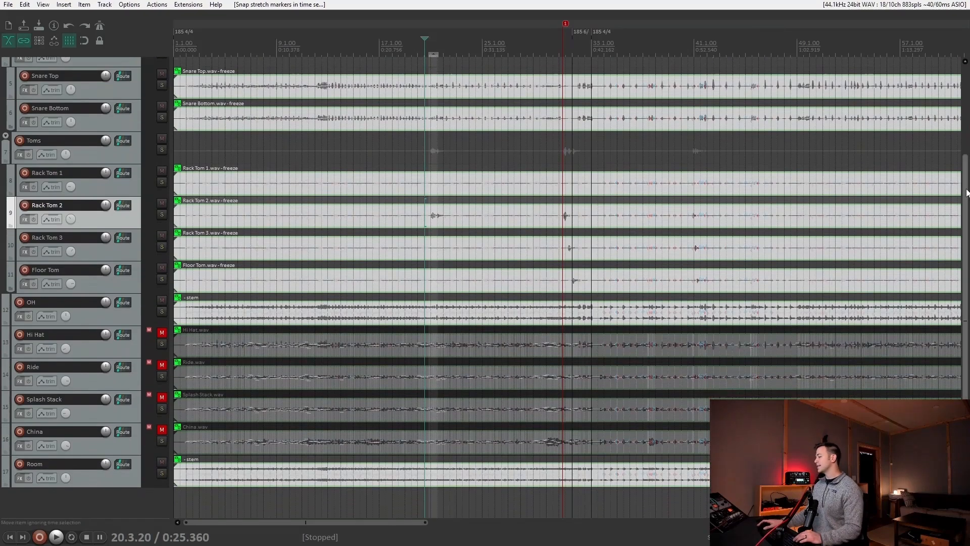
drag(966, 193, 965, 101)
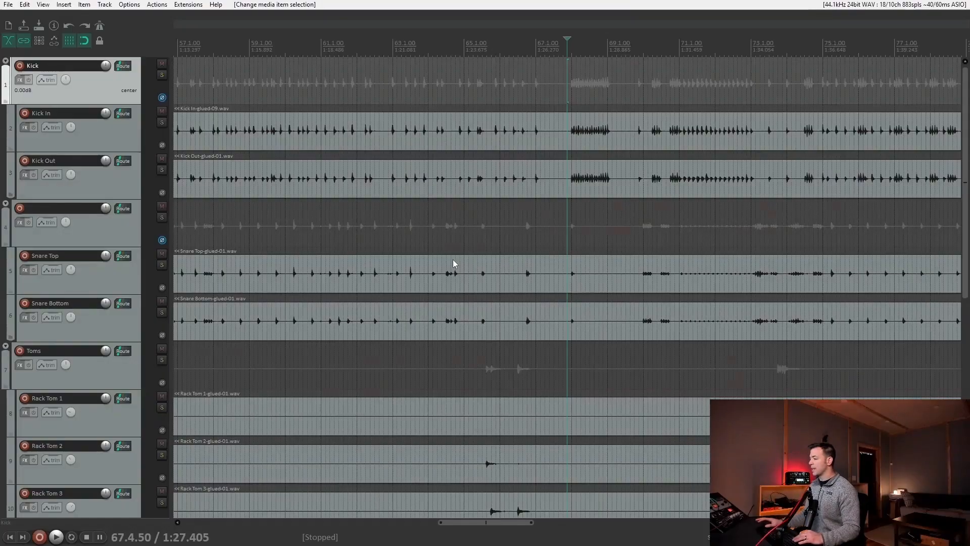
Play the glued drums from just before bar 68 past bar 75 to check the edited timing of the fast kick, snare and tom parts.
scroll(616, 180, up, 8)
click(690, 57)
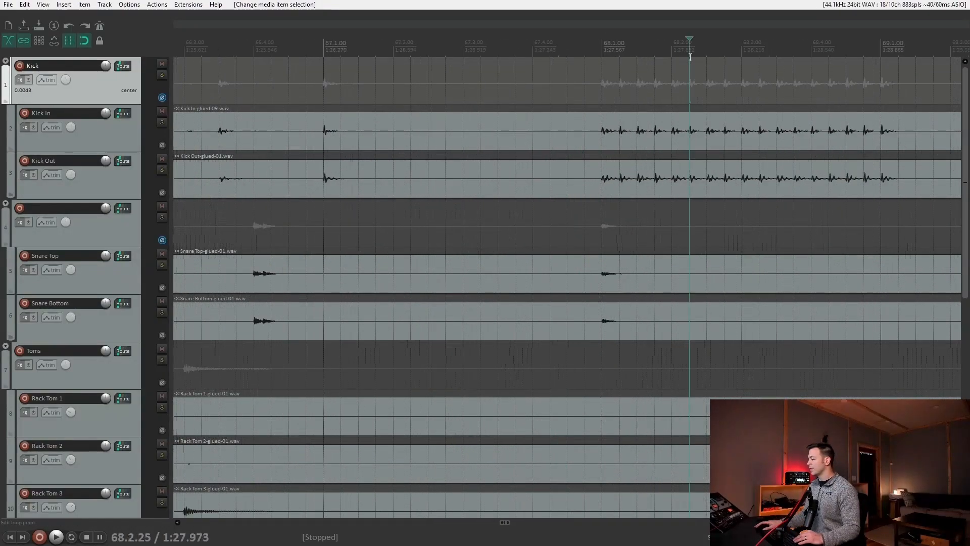
scroll(647, 136, down, 6)
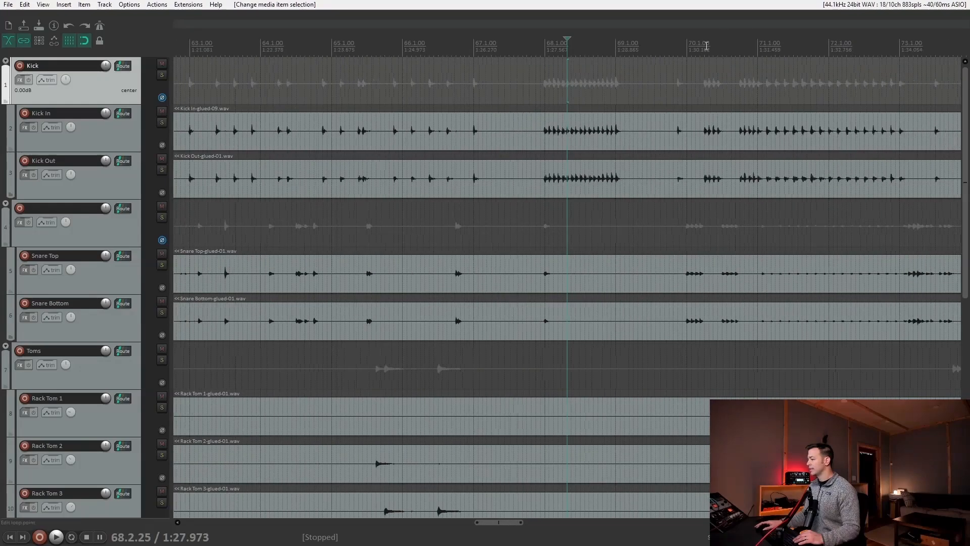
click(689, 47)
scroll(624, 281, up, 4)
scroll(606, 280, down, 7)
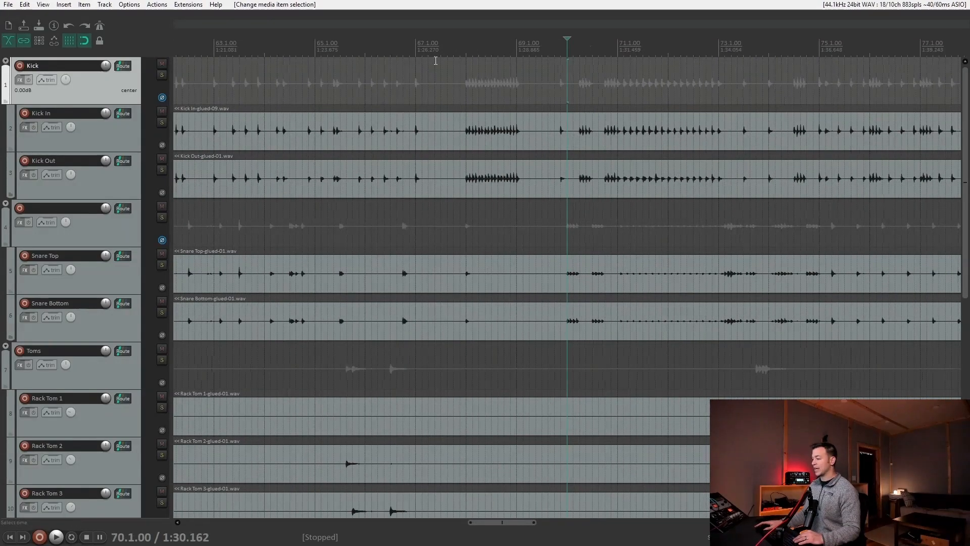
click(461, 44)
key(space)
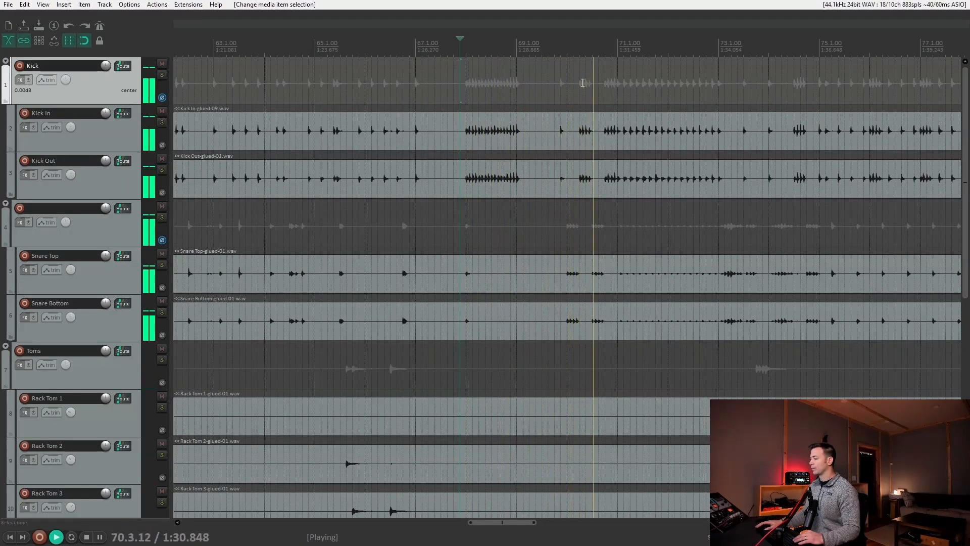
scroll(683, 91, down, 2)
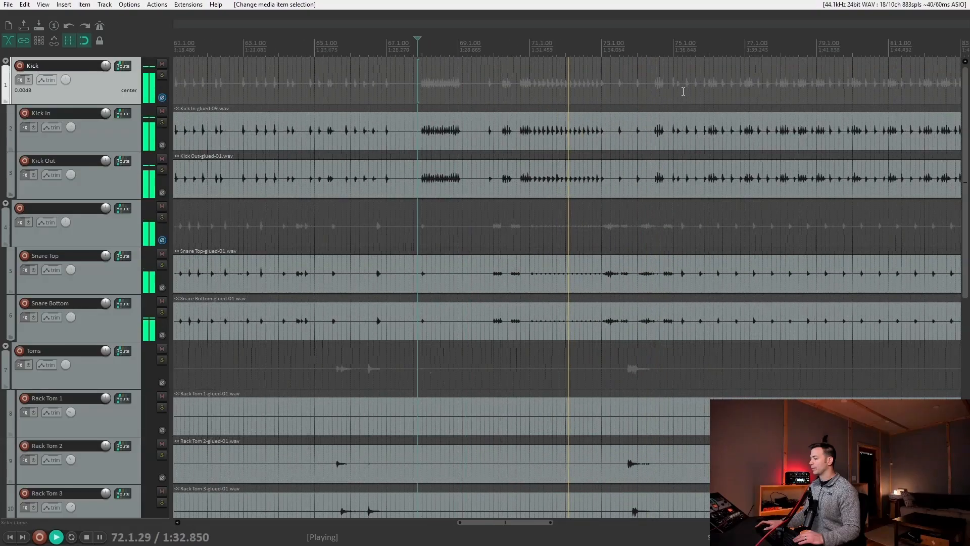
scroll(683, 91, up, 3)
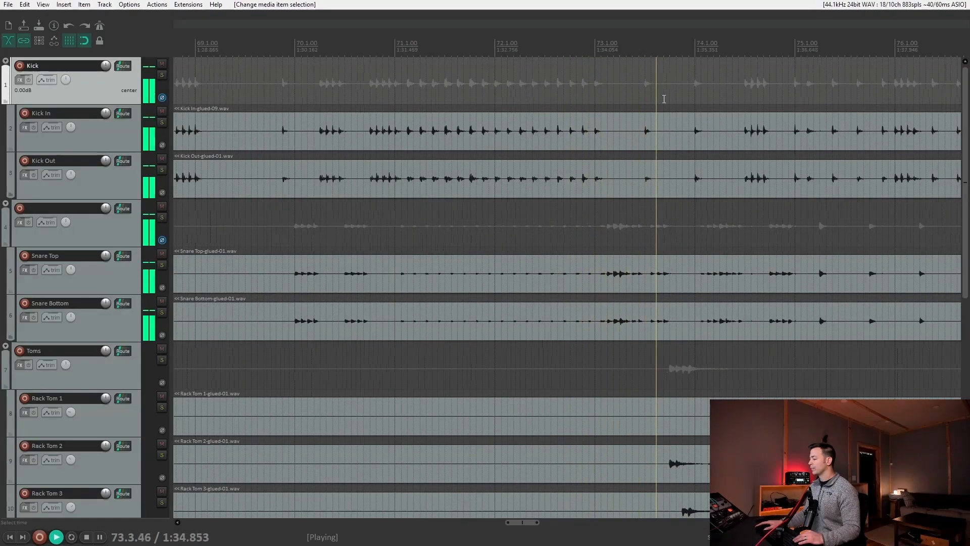
scroll(666, 99, down, 1)
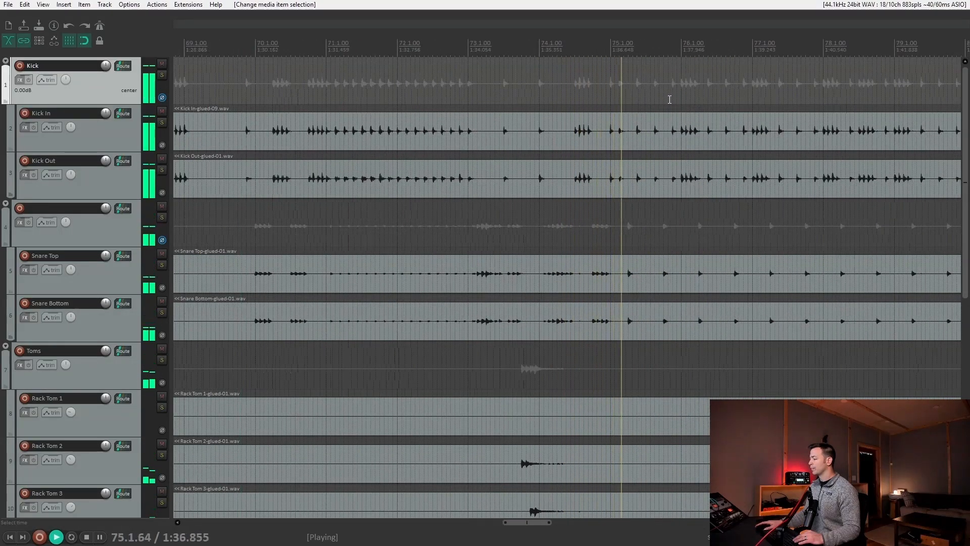
scroll(668, 97, down, 1)
key(space)
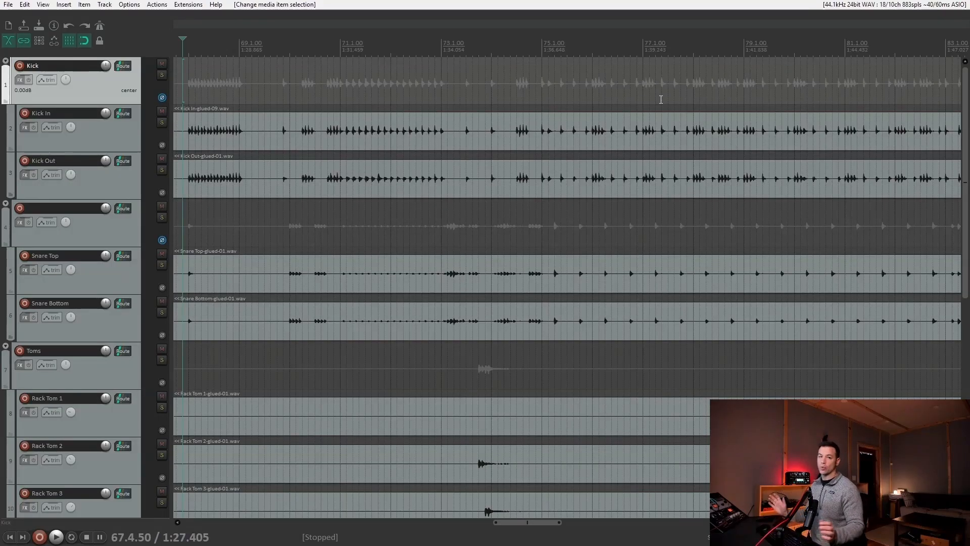
Solo the Kick folder track and add the Trigger 2 plug-in to it.
click(162, 75)
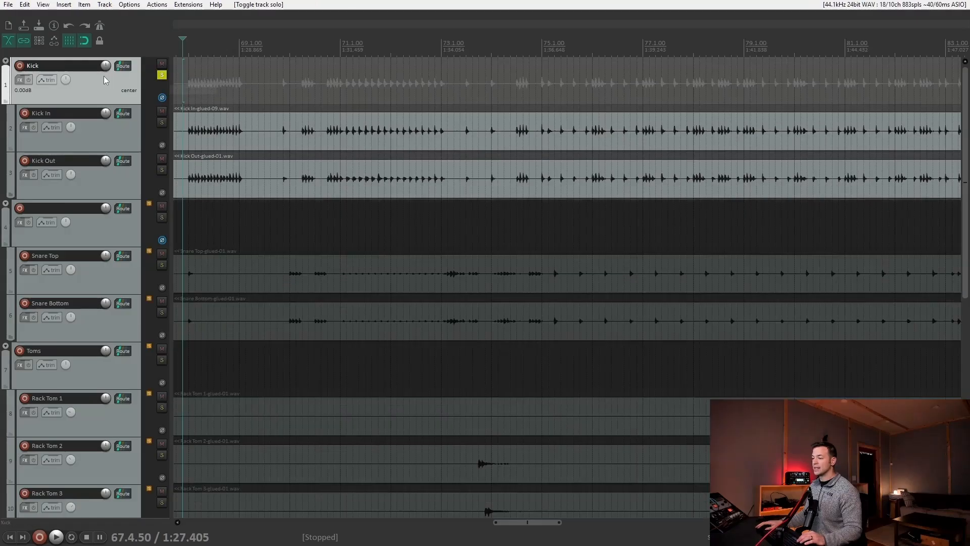
click(19, 80)
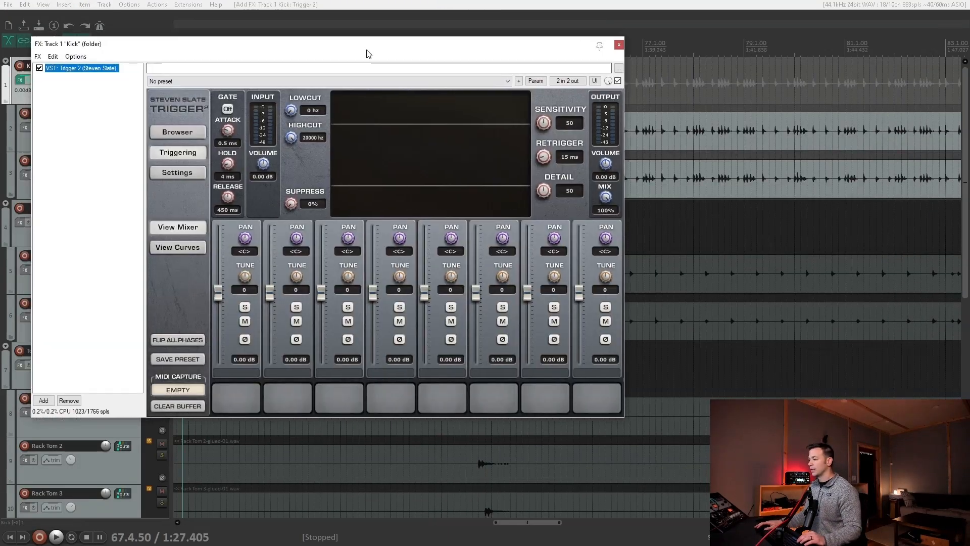
drag(369, 43, 611, 210)
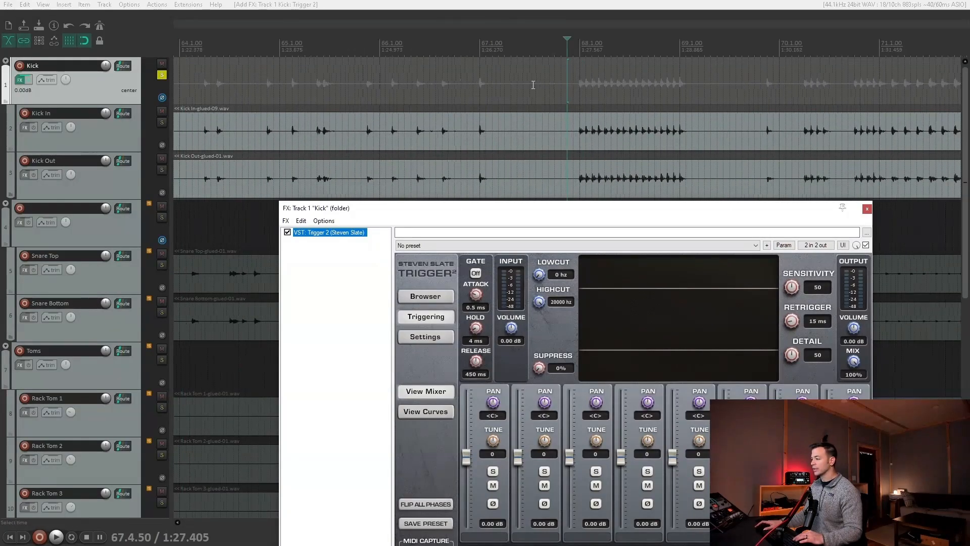
Play the soloed kick from just before bar 68 to check how Trigger 2 detects the fast hits.
click(574, 87)
scroll(578, 133, down, 3)
scroll(578, 134, up, 3)
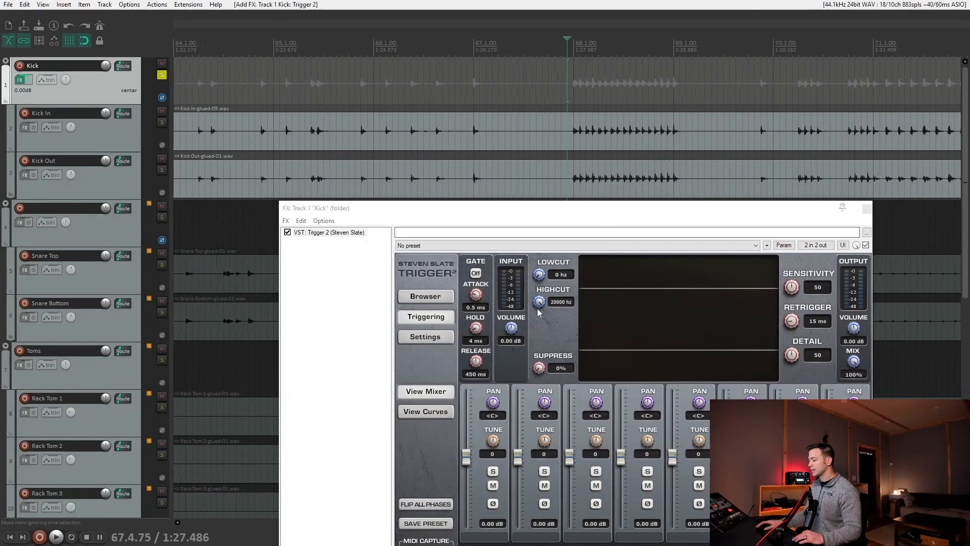
key(space)
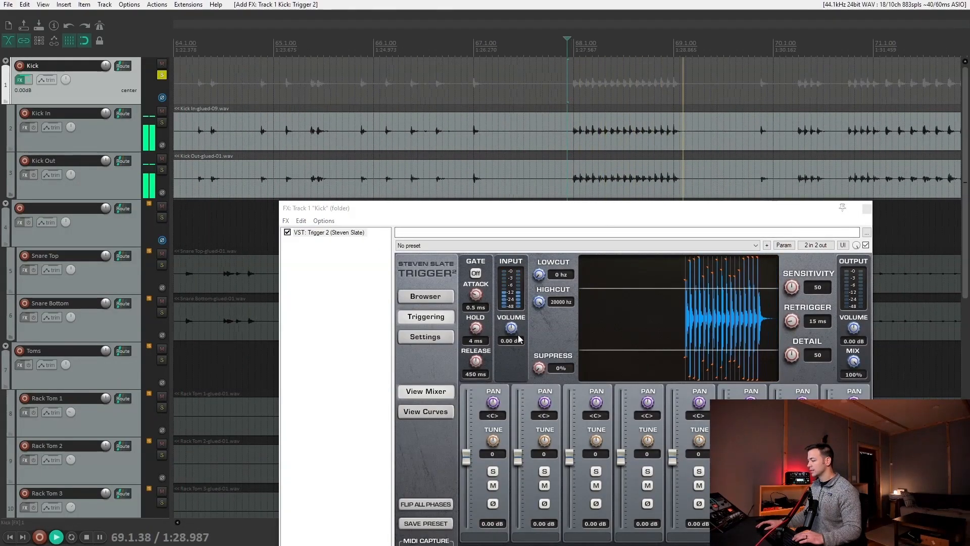
key(space)
Set Trigger 2's input volume to 4 dB and replay the fast kick section to check the detection.
double_click(511, 340)
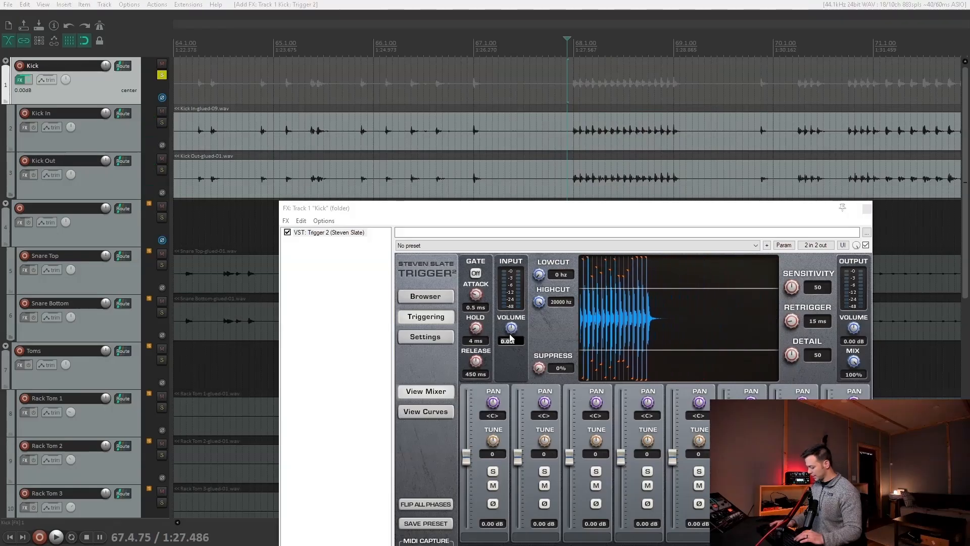
text(4)
key(Return)
key(space)
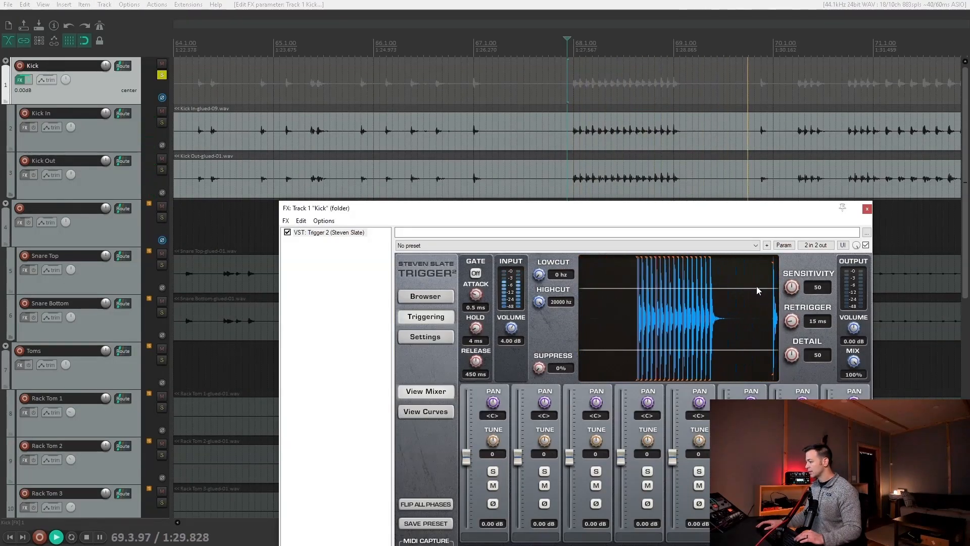
key(space)
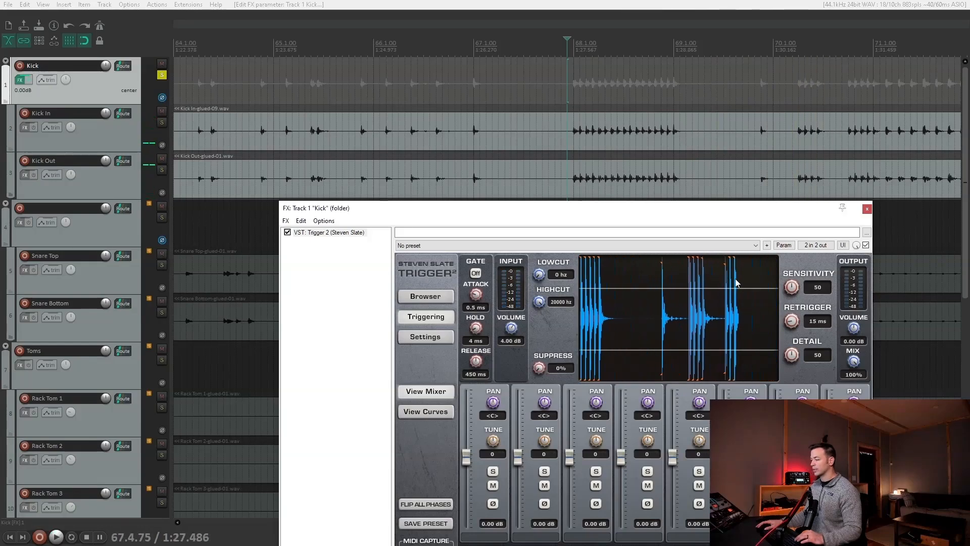
Clear Trigger 2's MIDI capture buffer and render the Kick folder track to a mono stem track.
drag(629, 208, 654, 122)
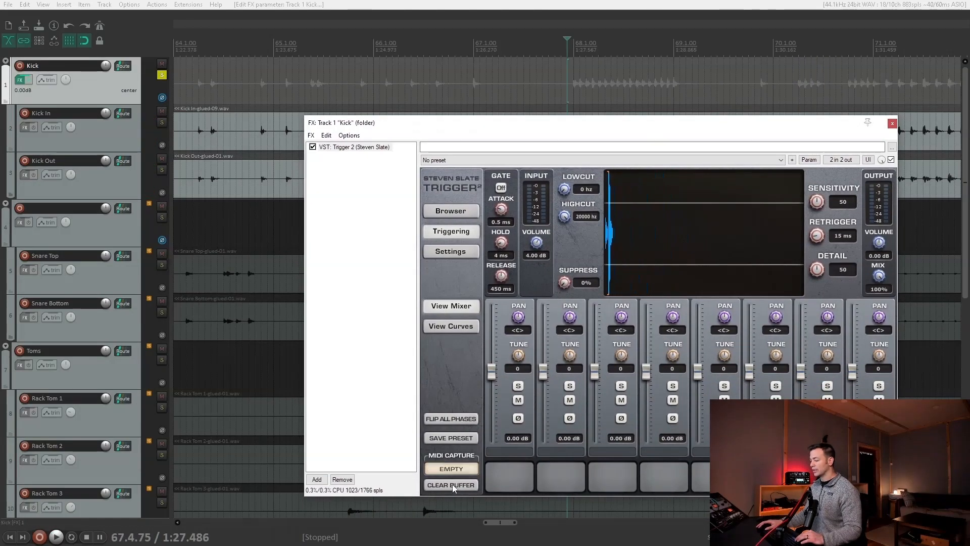
drag(725, 124, 701, 213)
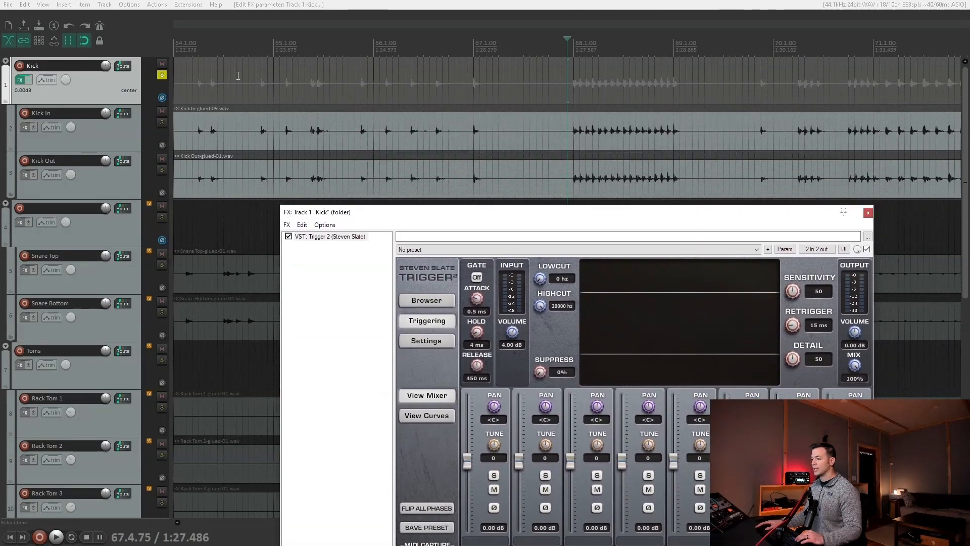
right_click(131, 91)
mouse_move(202, 185)
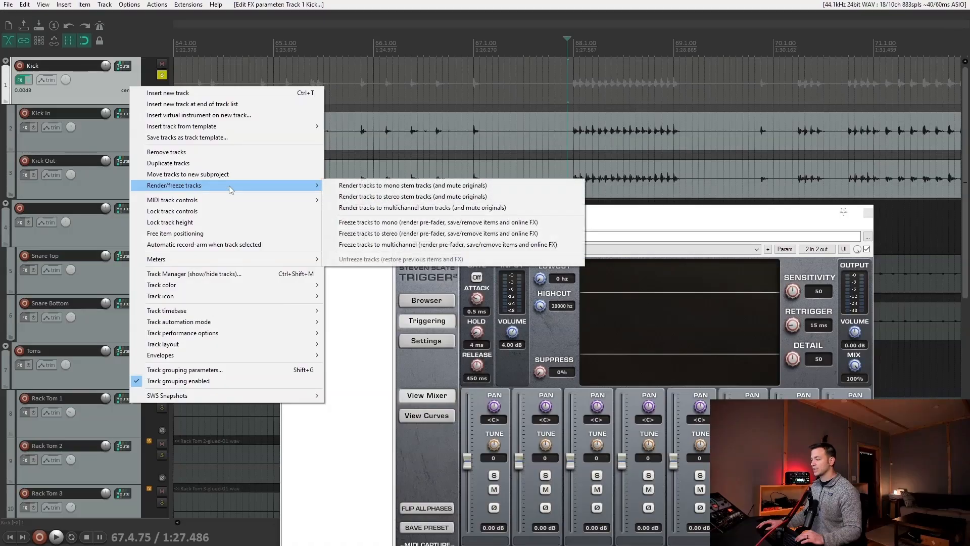
click(356, 186)
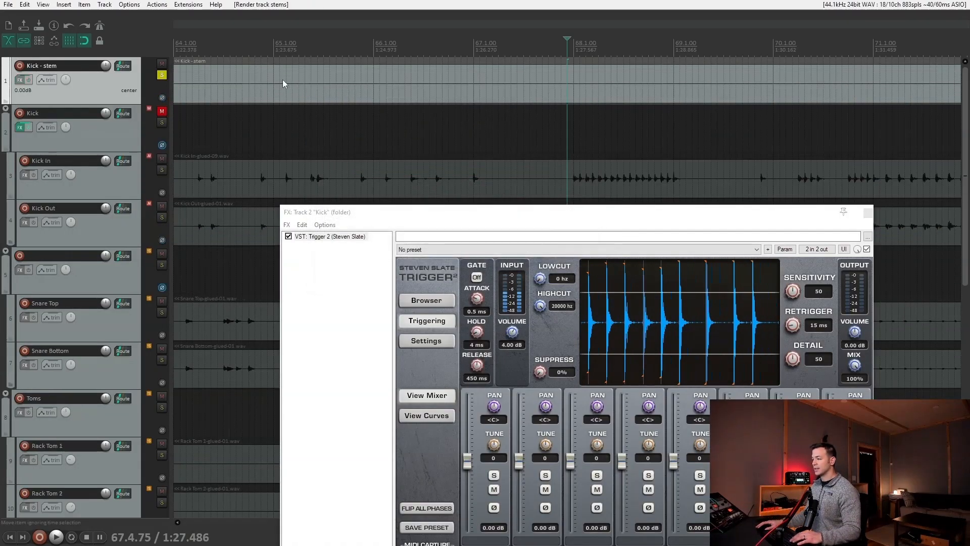
Replace the rendered audio on the Kick - stem track with the MIDI captured by Trigger 2, and close the plug-in window.
click(281, 83)
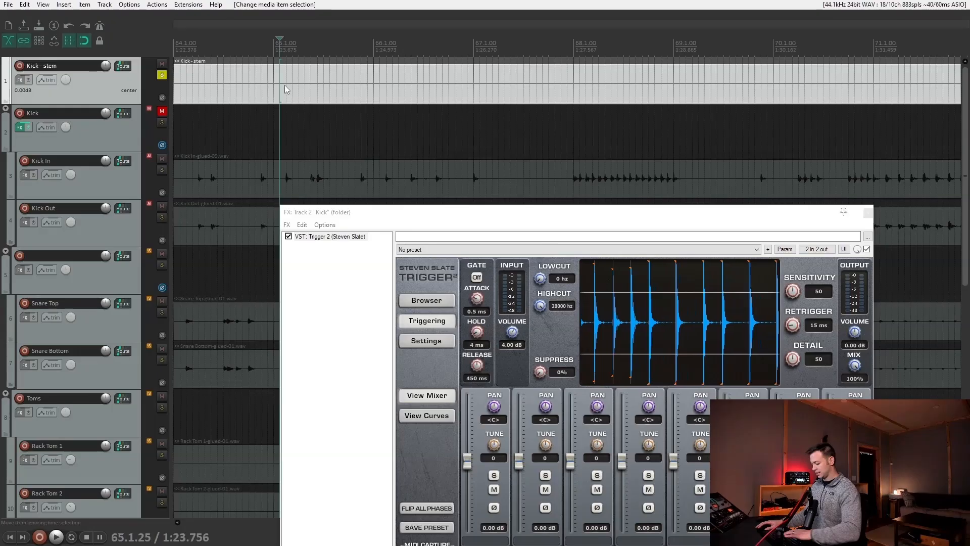
key(Delete)
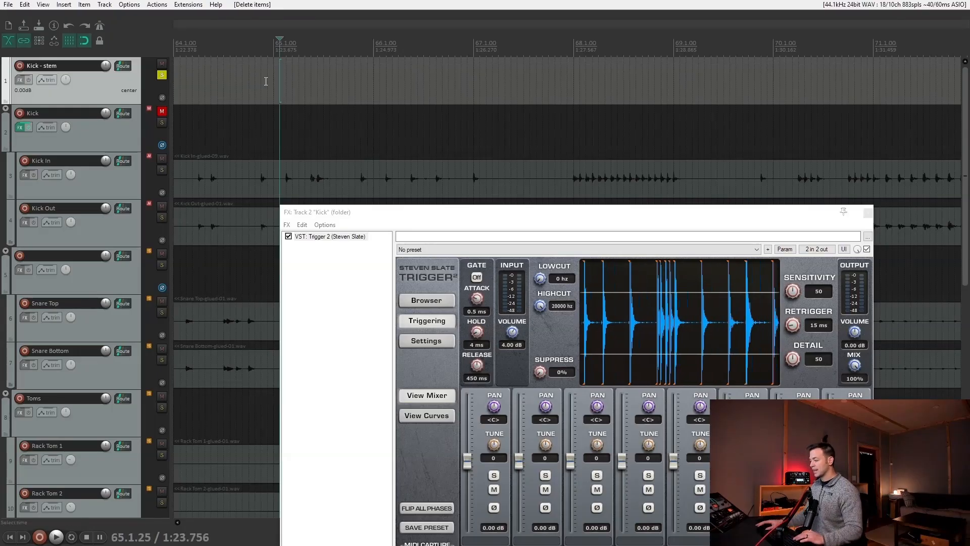
scroll(439, 201, down, 6)
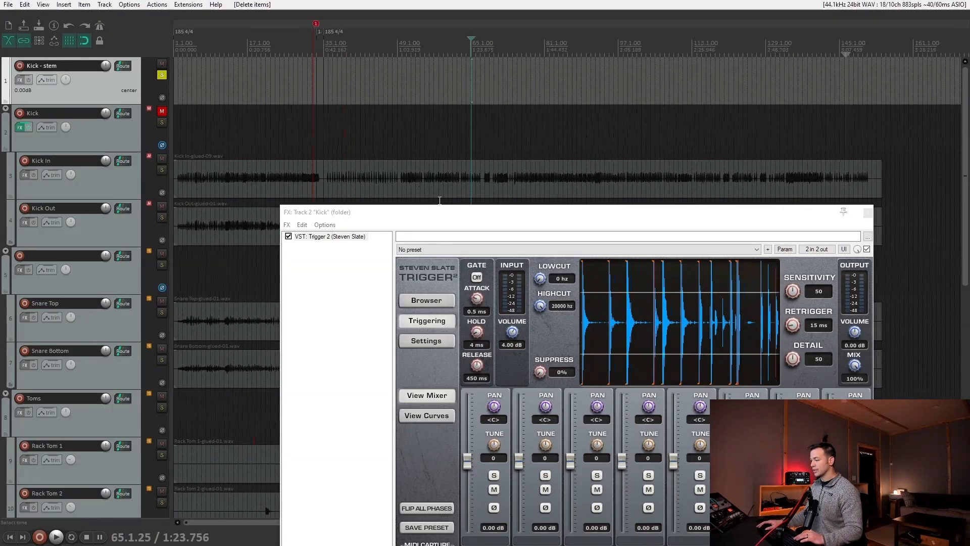
drag(447, 214, 467, 130)
scroll(464, 475, down, 3)
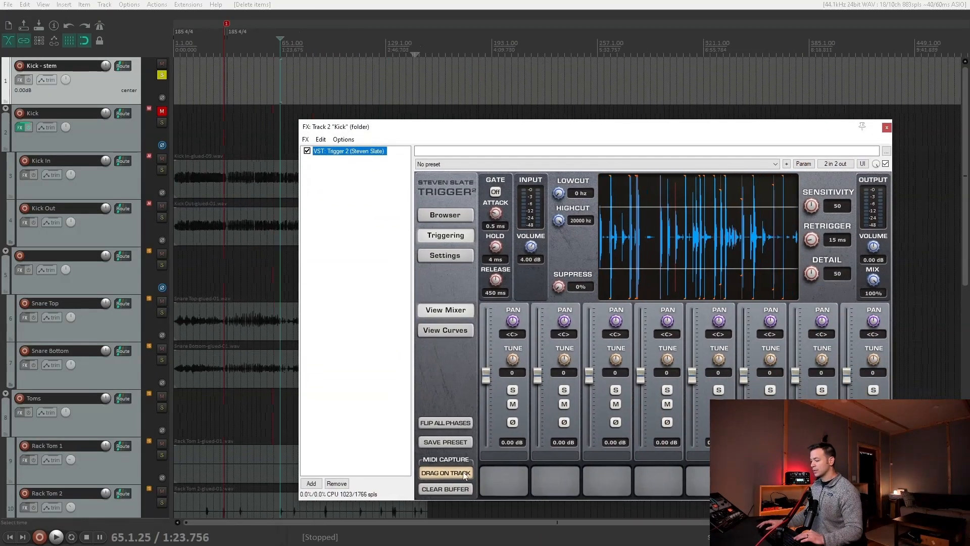
drag(464, 475, 125, 87)
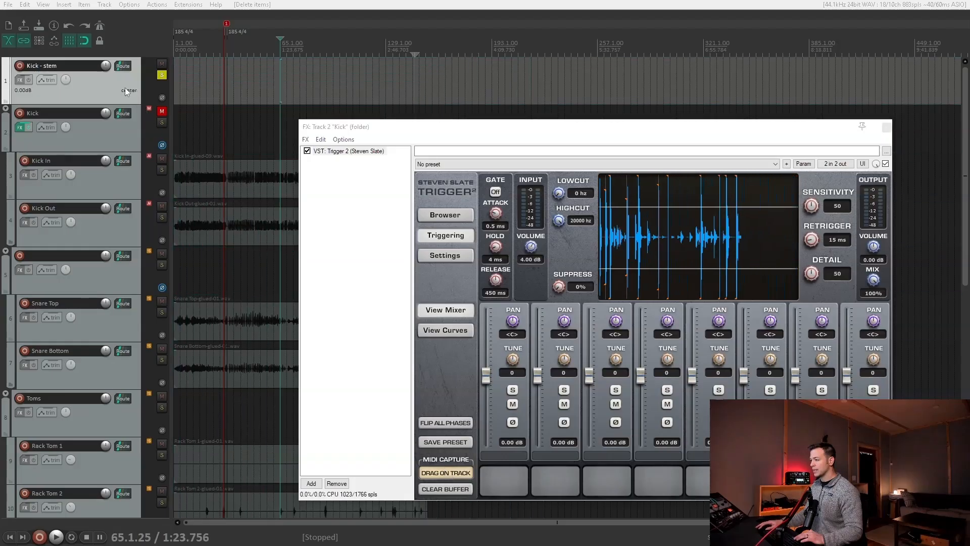
click(887, 129)
click(214, 124)
scroll(214, 124, up, 3)
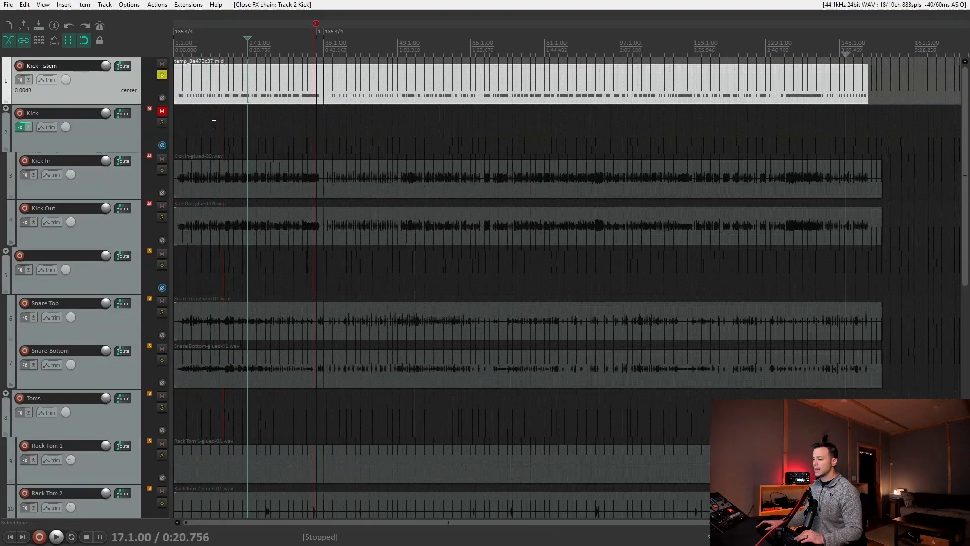
Unmute and solo the original Kick folder track and bypass its effects.
click(162, 112)
click(162, 123)
click(28, 127)
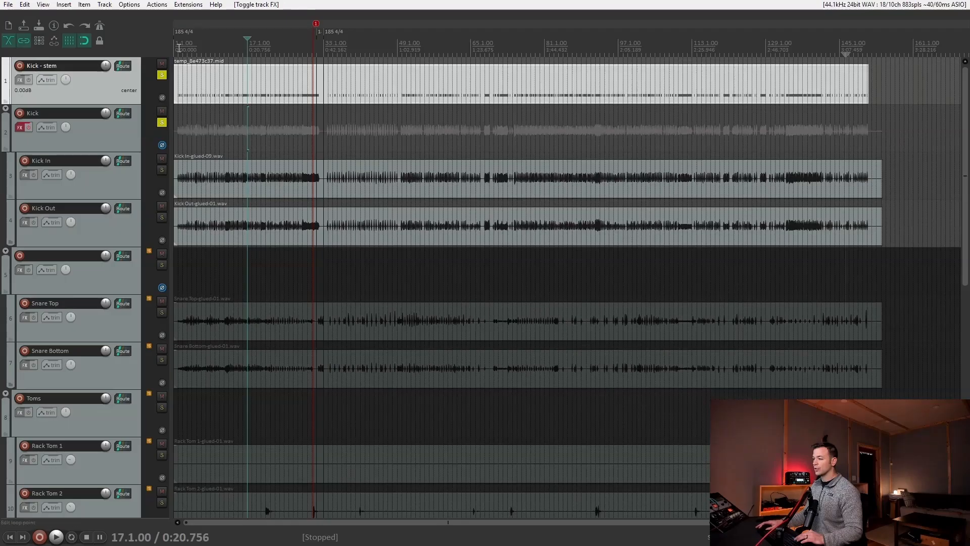
Enlarge the Kick - stem and Kick In tracks and compare the MIDI note near bar 2 with the kick's waveform.
click(182, 50)
scroll(182, 49, up, 9)
click(281, 54)
scroll(533, 88, up, 9)
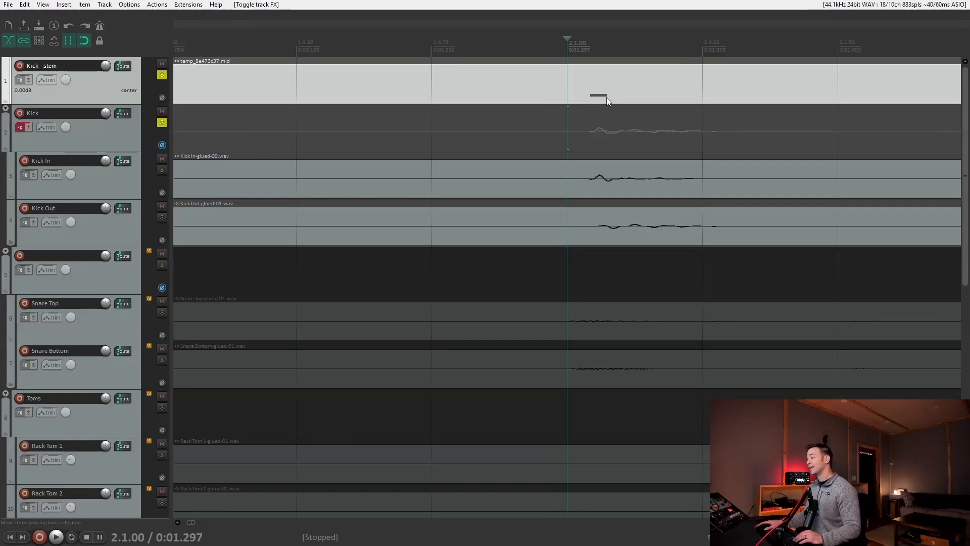
scroll(612, 98, up, 2)
scroll(613, 102, up, 3)
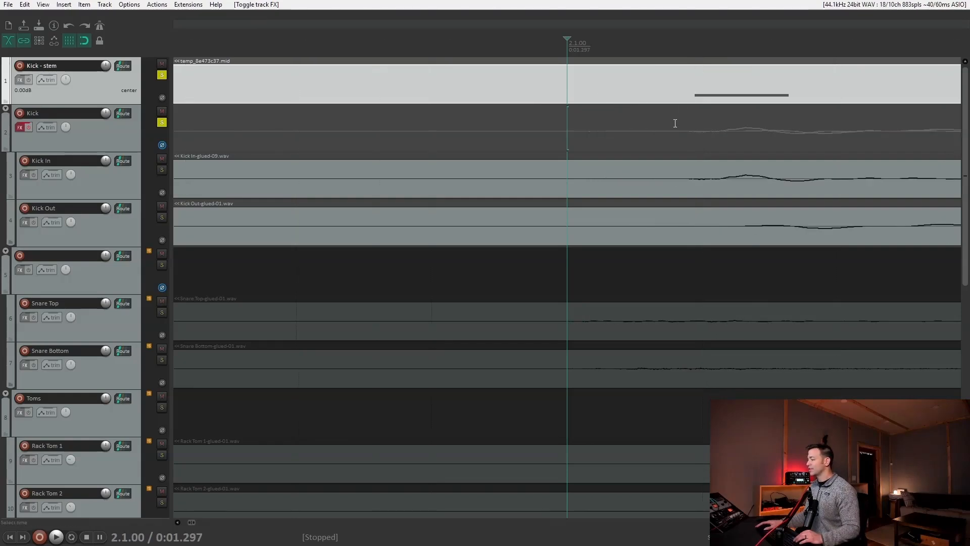
drag(129, 104, 132, 137)
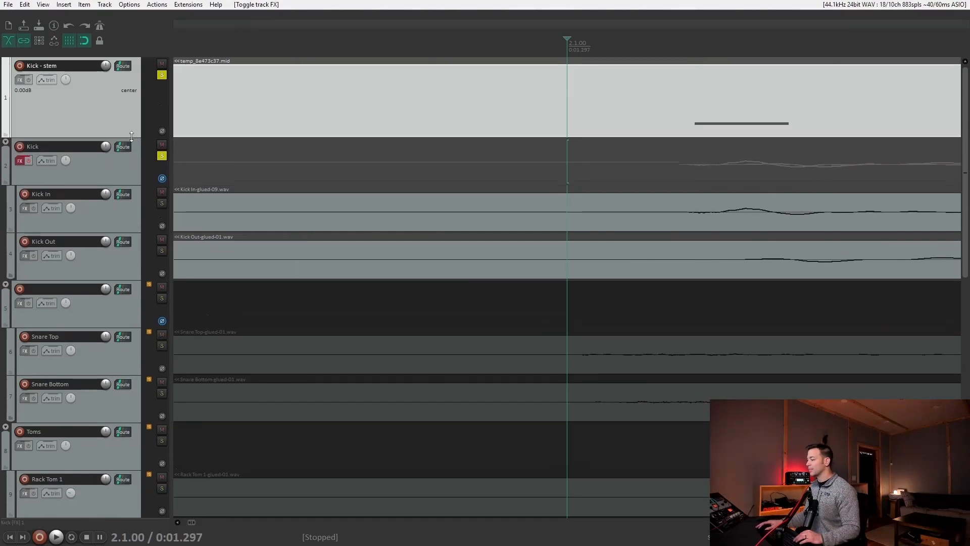
drag(132, 234, 132, 314)
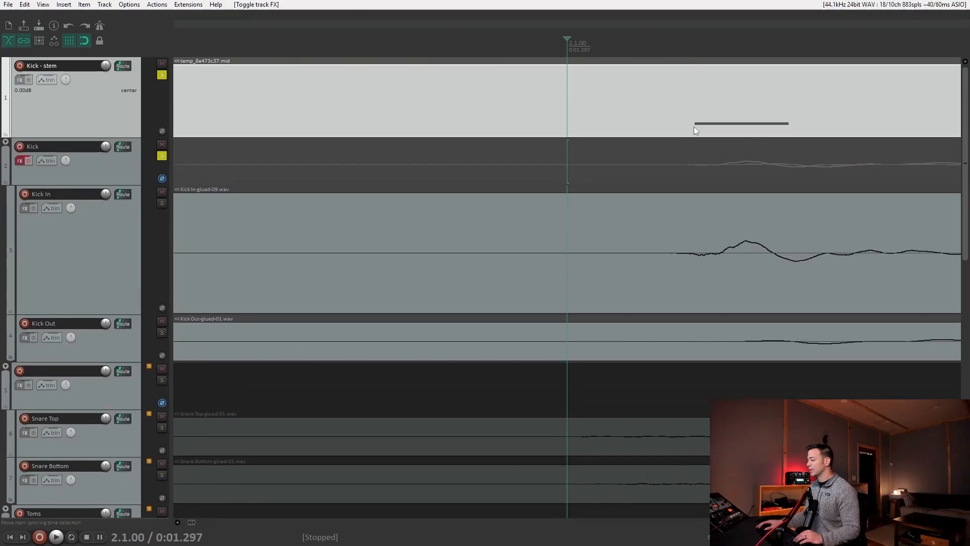
Slip the contents of the Kick - stem MIDI item slightly earlier to line up with the Kick In hit just after beat 2.2.
scroll(695, 127, down, 8)
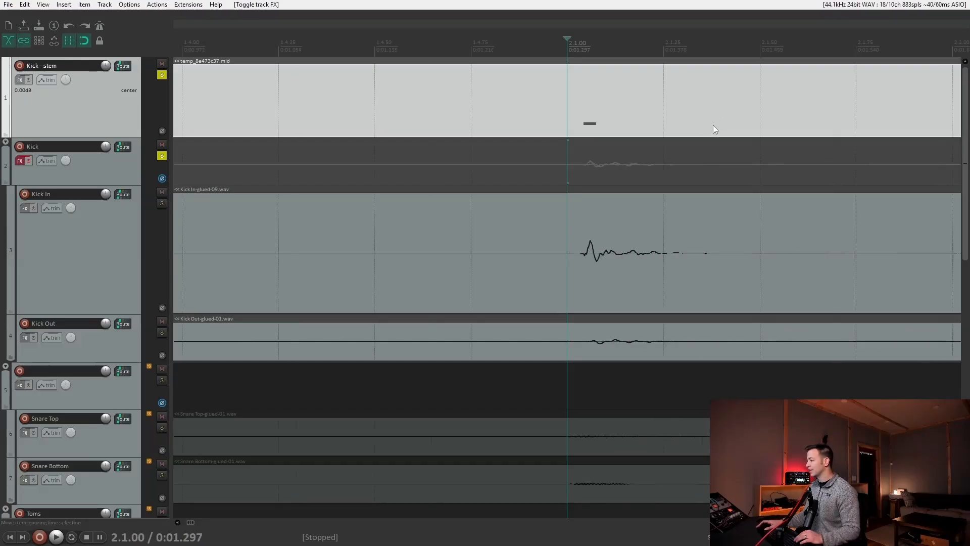
click(699, 84)
scroll(693, 101, up, 8)
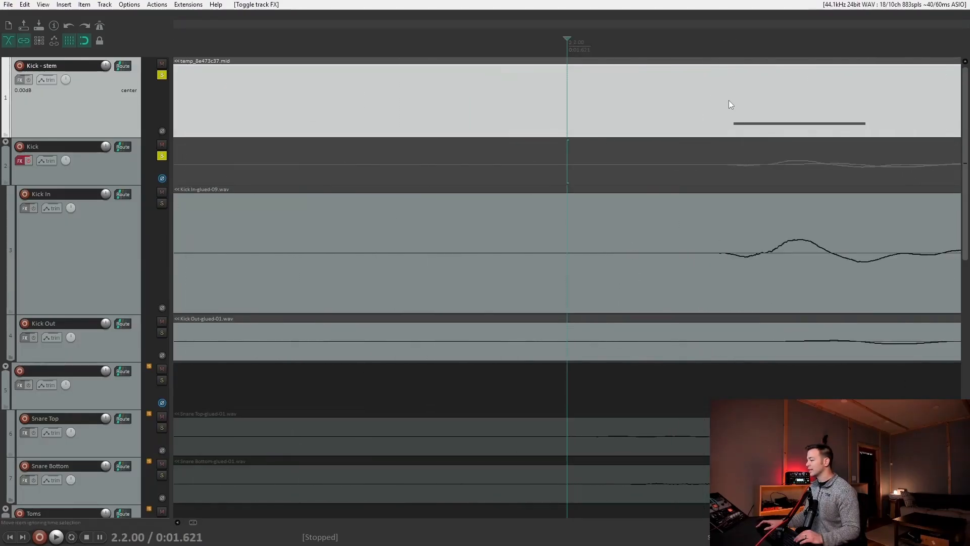
scroll(724, 119, up, 3)
scroll(722, 127, down, 2)
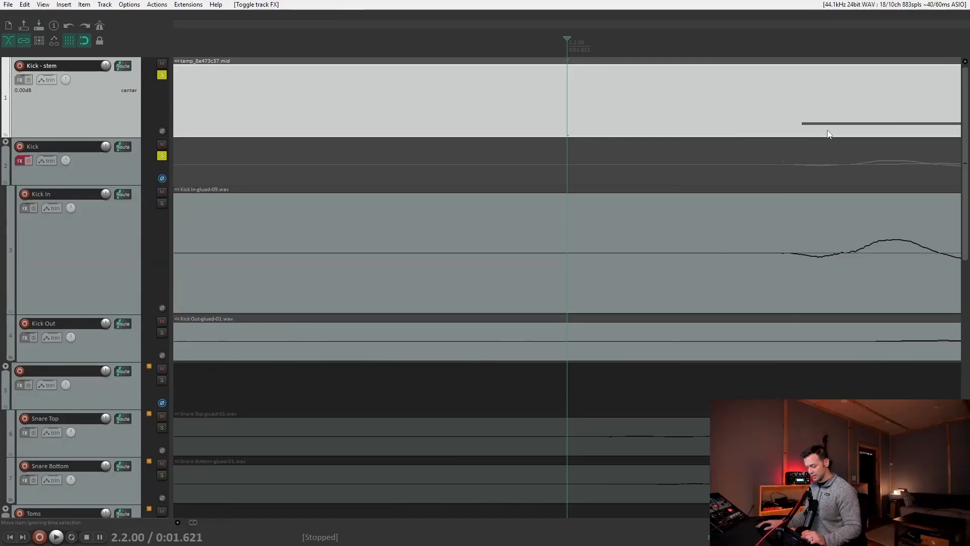
drag(830, 129, 816, 131)
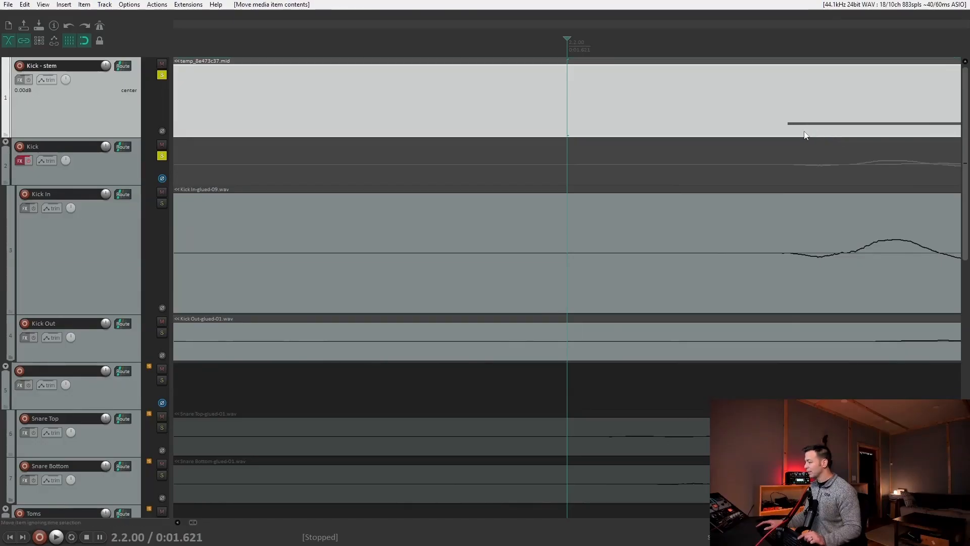
Compare the Kick - stem MIDI notes with the Kick In hits through the opening bars, including the fast run before bar 6.
scroll(766, 128, down, 8)
scroll(764, 126, down, 3)
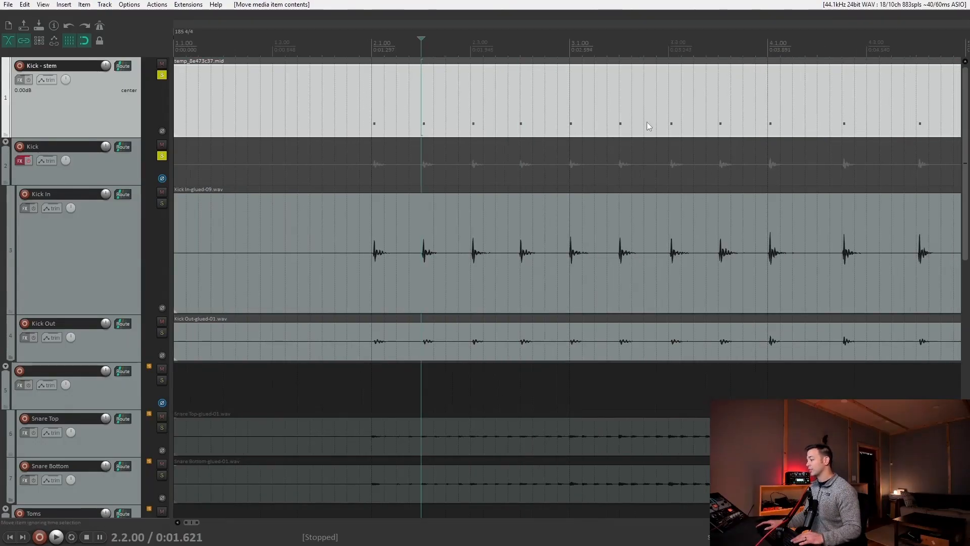
scroll(647, 123, down, 3)
click(660, 49)
scroll(655, 67, up, 6)
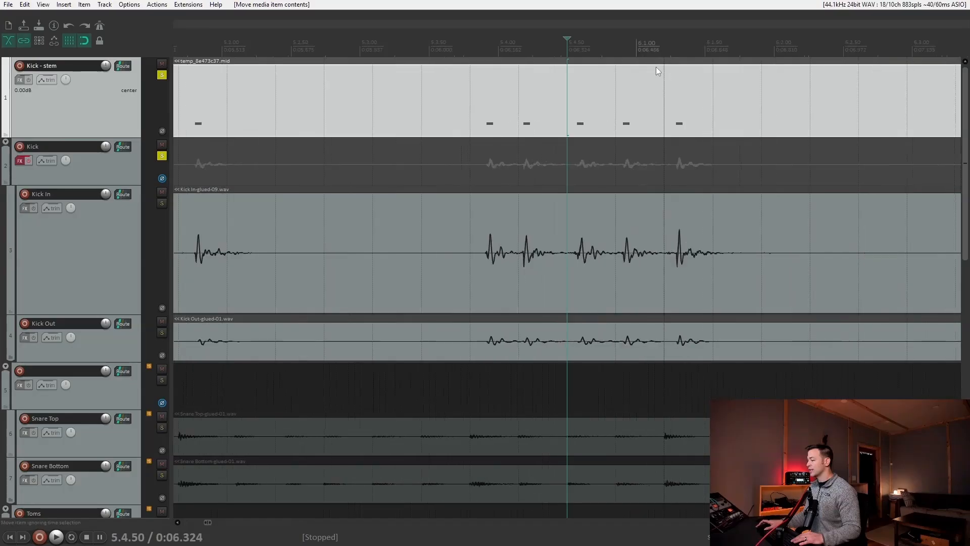
scroll(656, 70, down, 6)
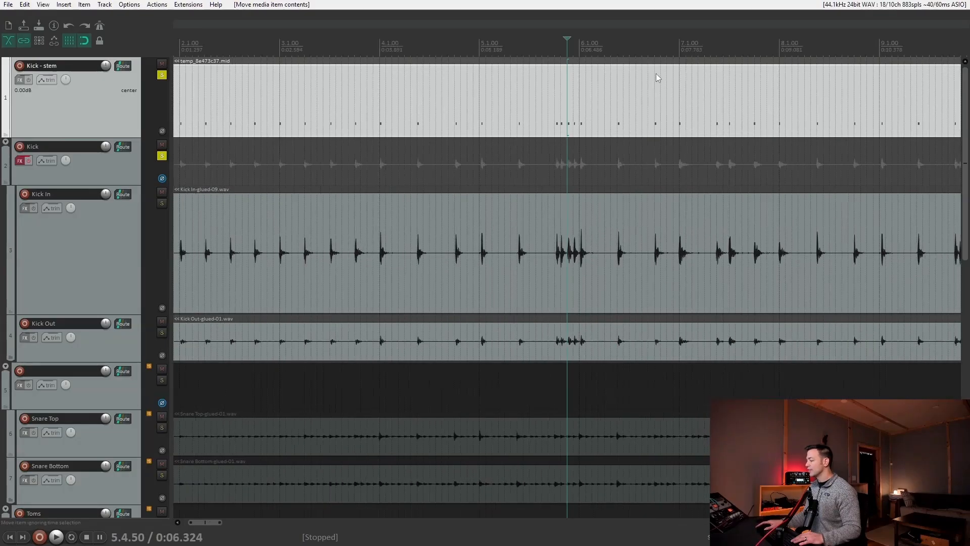
scroll(656, 73, down, 3)
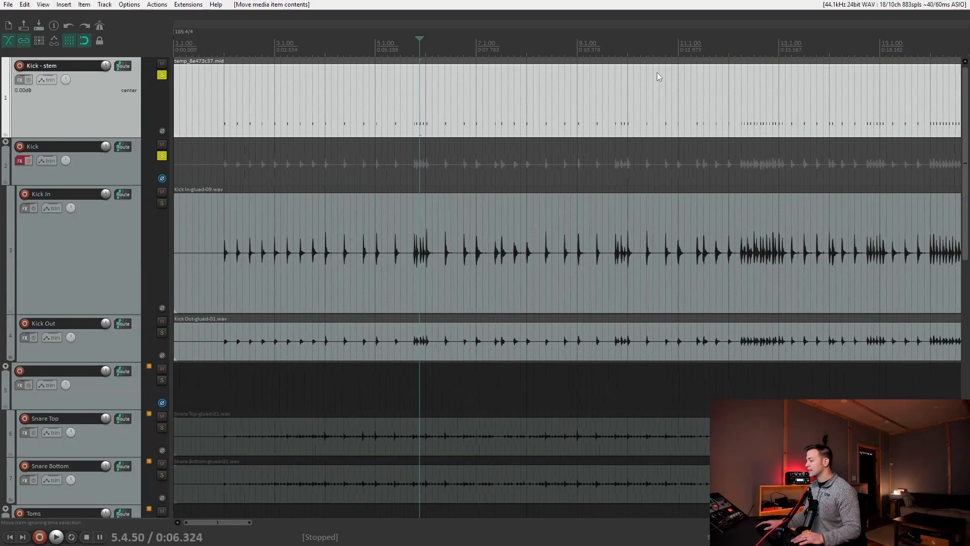
Turn off snapping and place the edit cursor at 9.4.22, where the Kick In hit has no MIDI note.
click(621, 49)
scroll(618, 53, up, 8)
scroll(618, 55, up, 4)
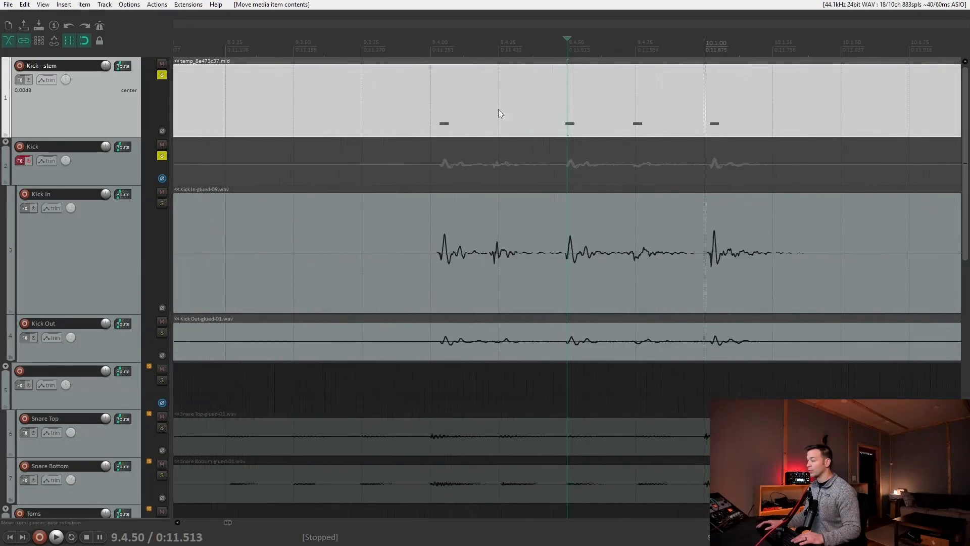
scroll(512, 122, up, 3)
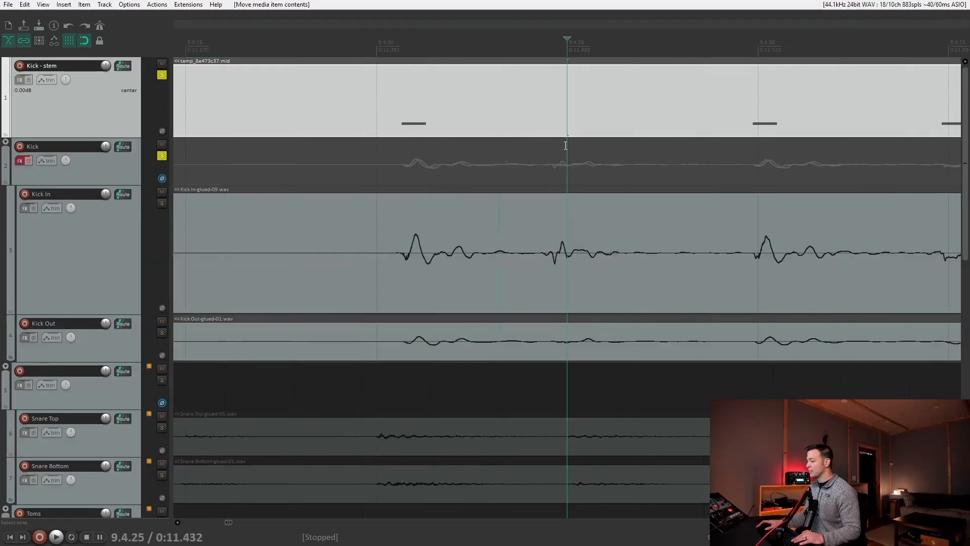
key(alt+s)
click(539, 125)
scroll(540, 125, up, 2)
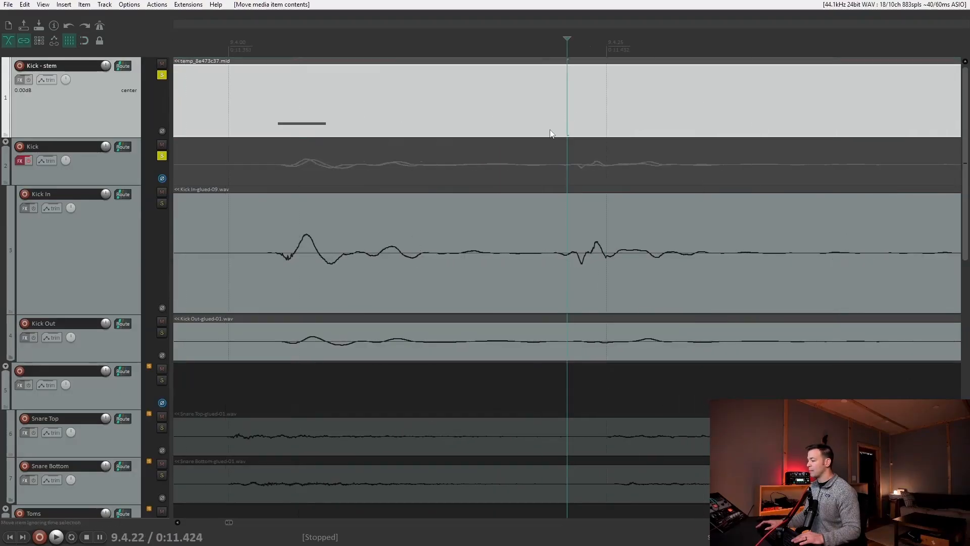
Insert a note on row 1 of the Kick - stem MIDI item, align its start with the 9.4.22 cursor, and close the editor.
double_click(568, 128)
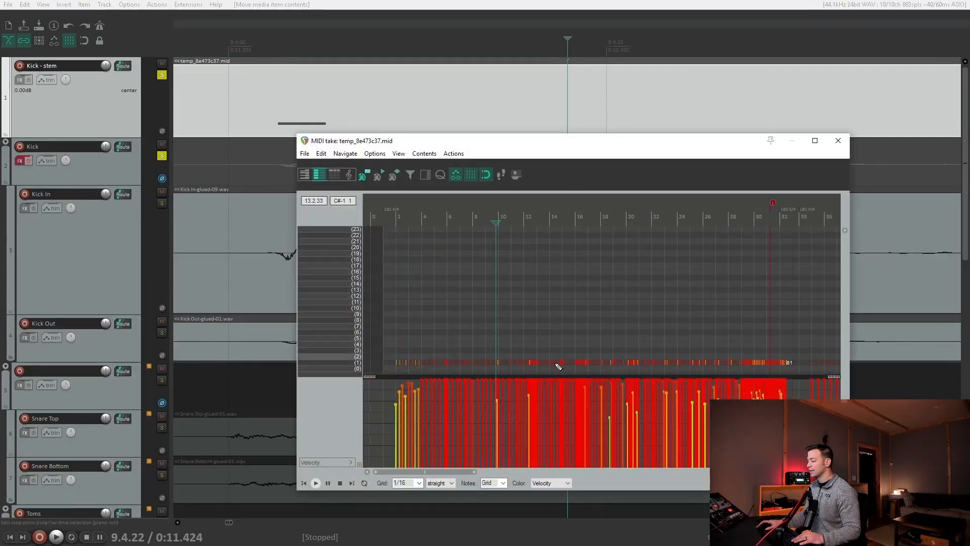
scroll(573, 364, up, 6)
click(610, 362)
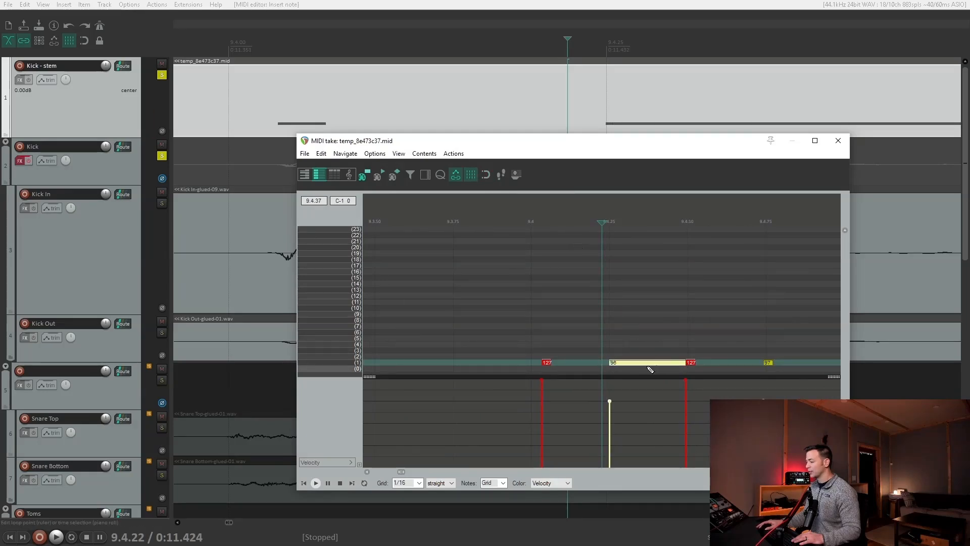
drag(638, 365, 629, 365)
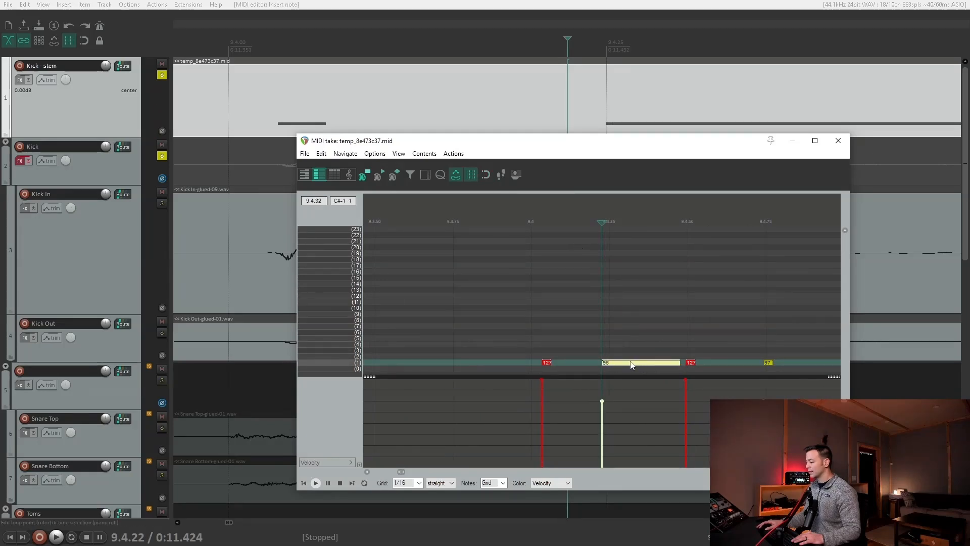
click(837, 141)
scroll(574, 147, down, 4)
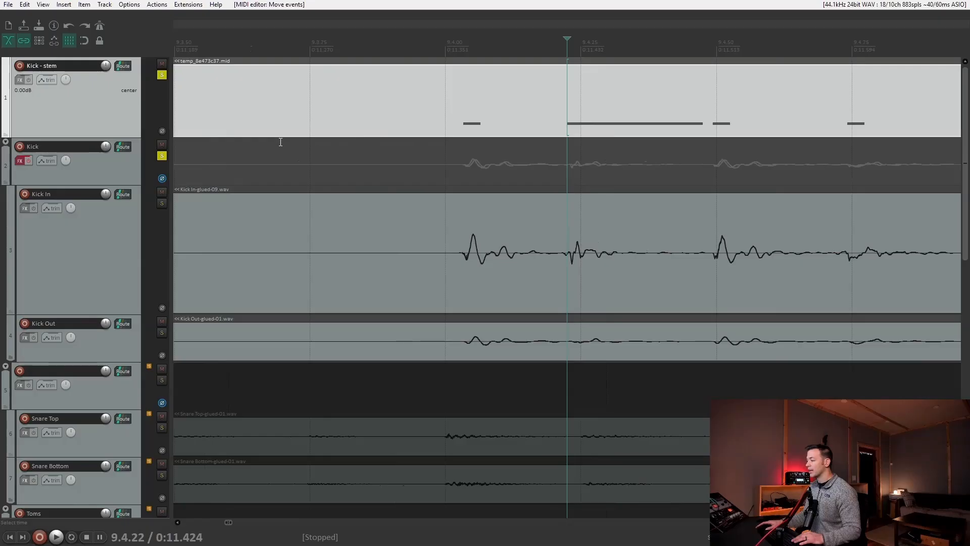
scroll(760, 118, down, 8)
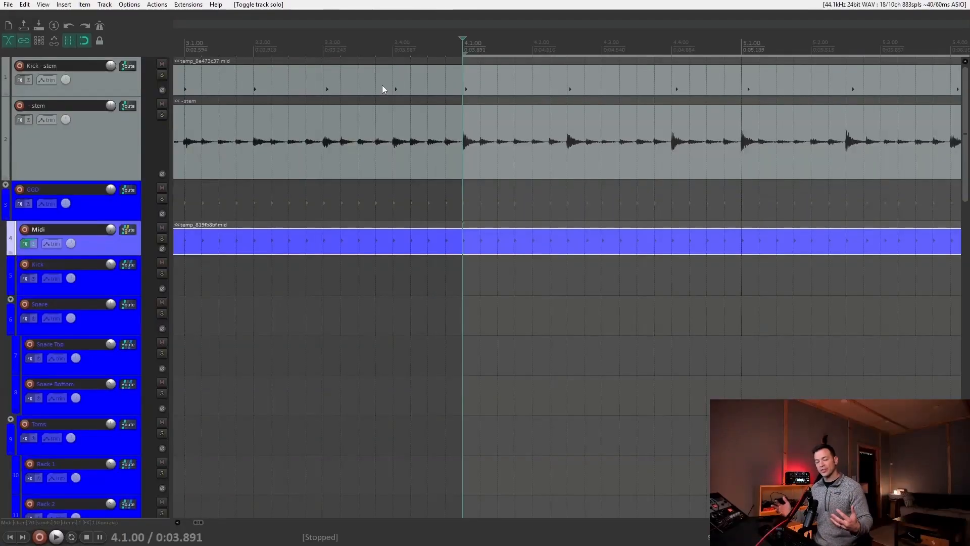
Enlarge the two stem tracks and inspect the note velocities across the Kick - stem MIDI item.
drag(123, 96, 126, 142)
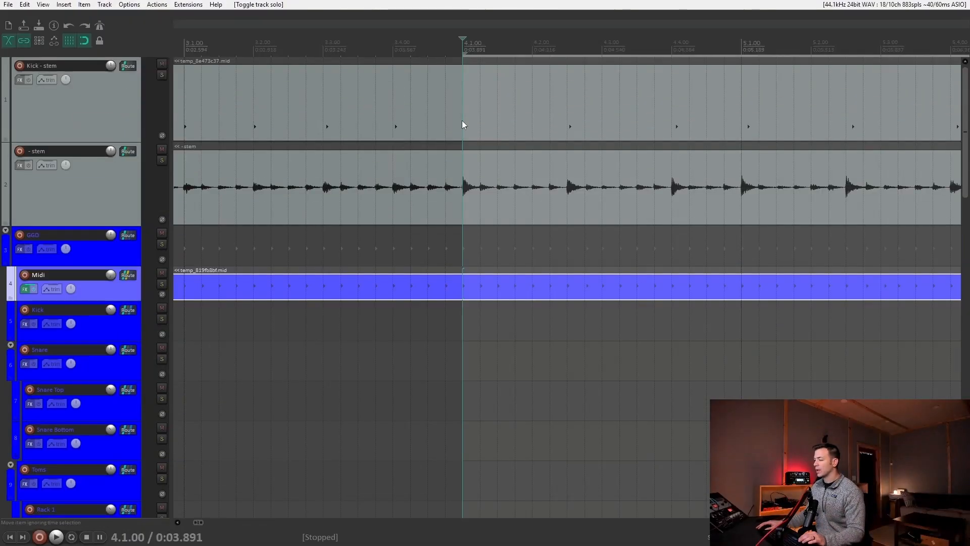
double_click(416, 133)
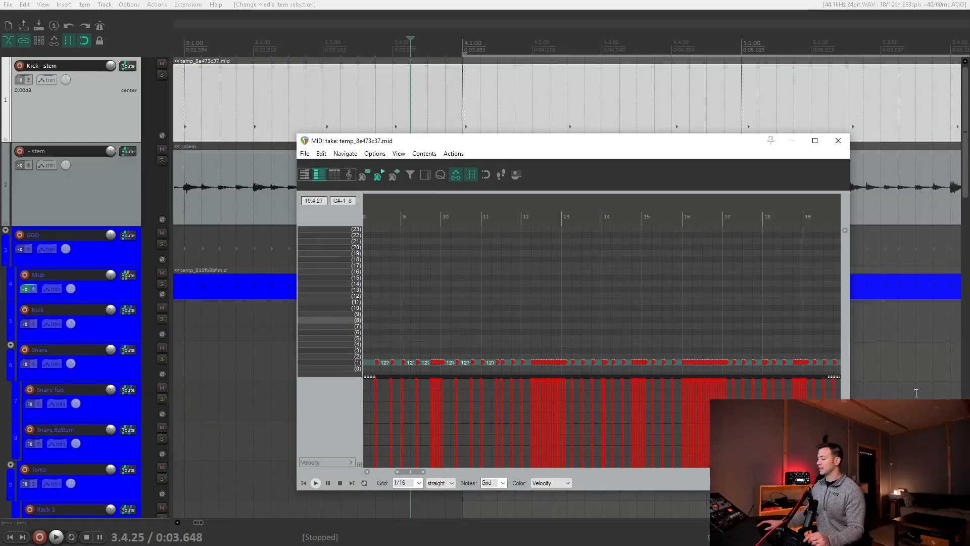
drag(579, 146, 538, 98)
scroll(611, 303, down, 8)
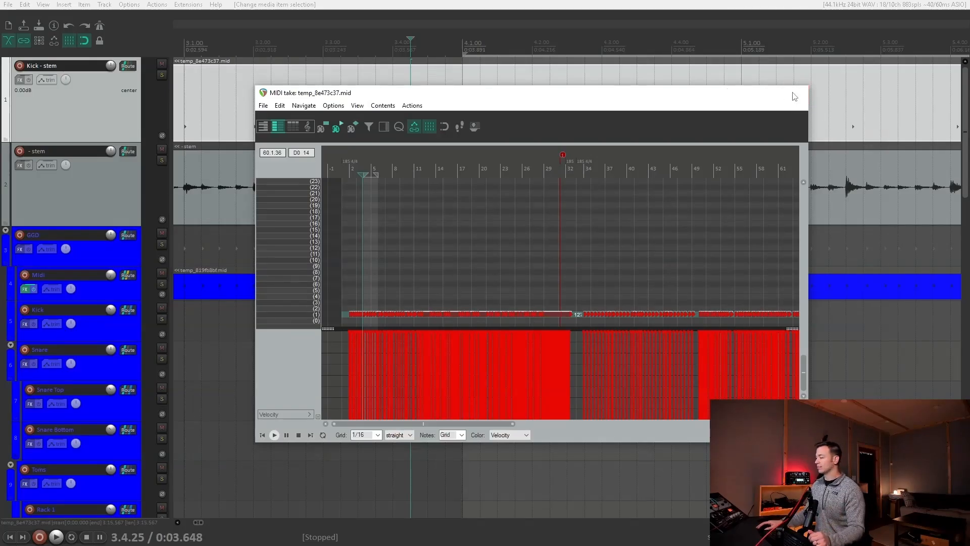
click(794, 95)
scroll(643, 160, down, 3)
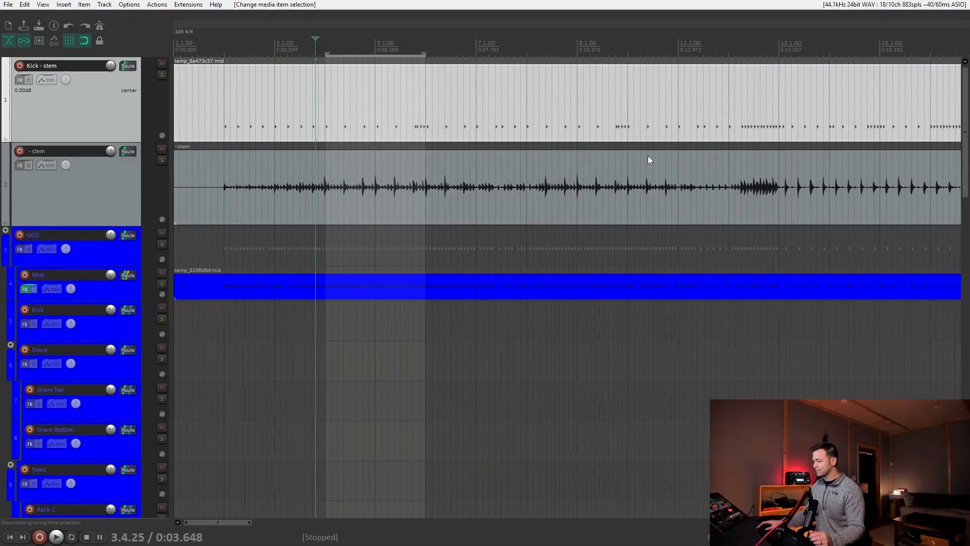
Audition the snare audio on the - stem track in solo from 3.4.25, and unsolo it.
click(162, 161)
key(space)
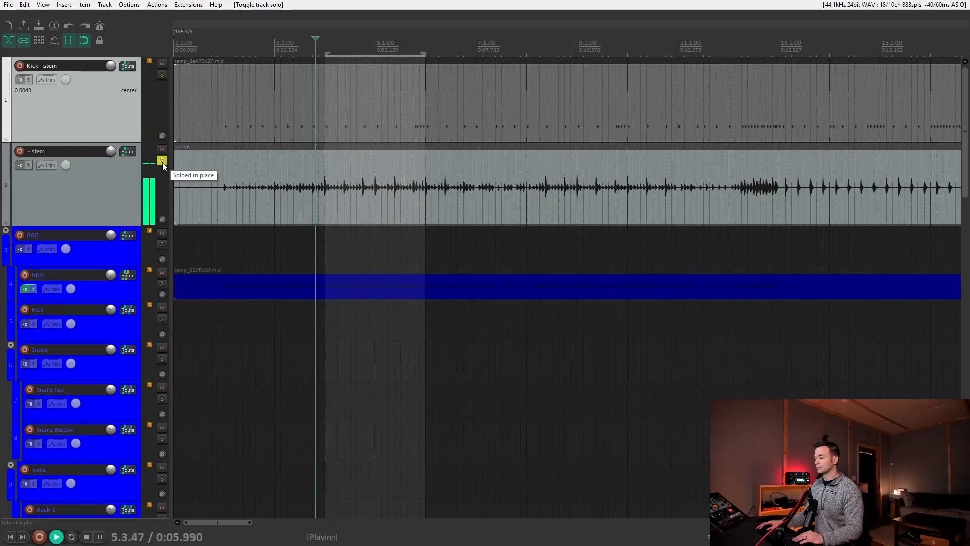
key(space)
click(162, 161)
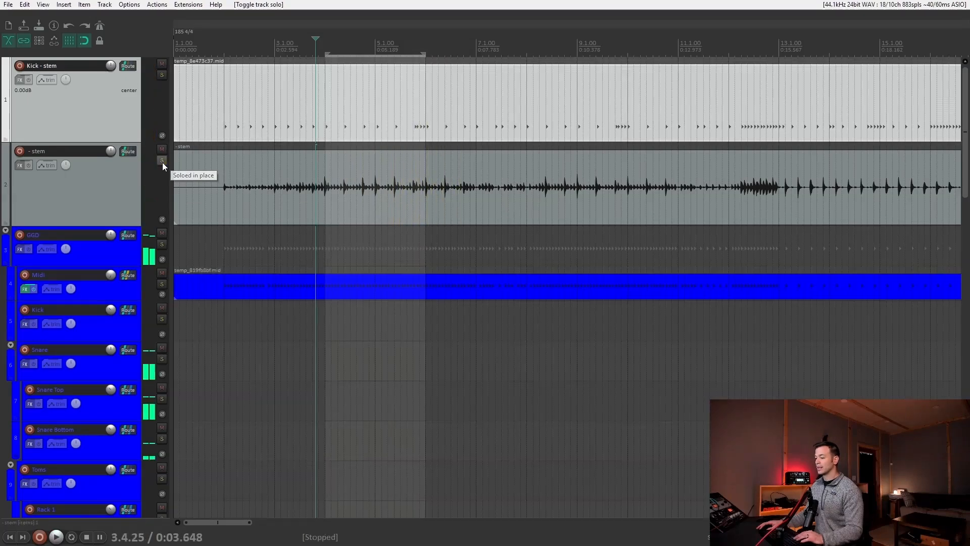
Audition the Midi track in solo from 3.4.25, and solo the - stem track alongside it.
click(162, 284)
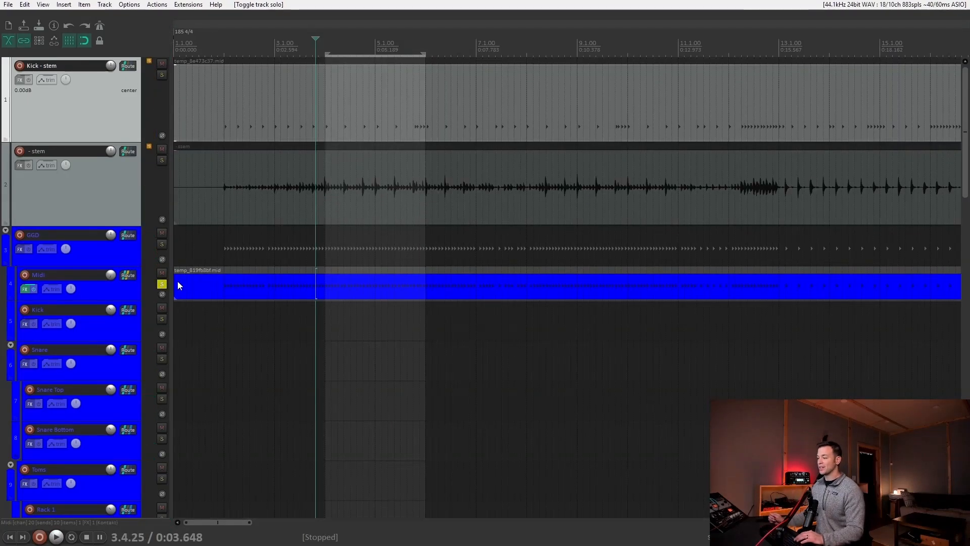
key(space)
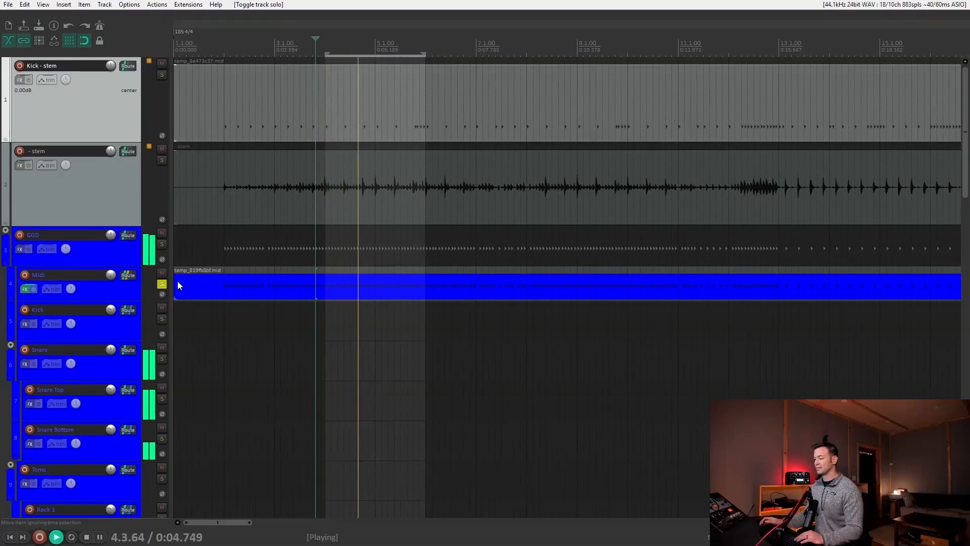
key(space)
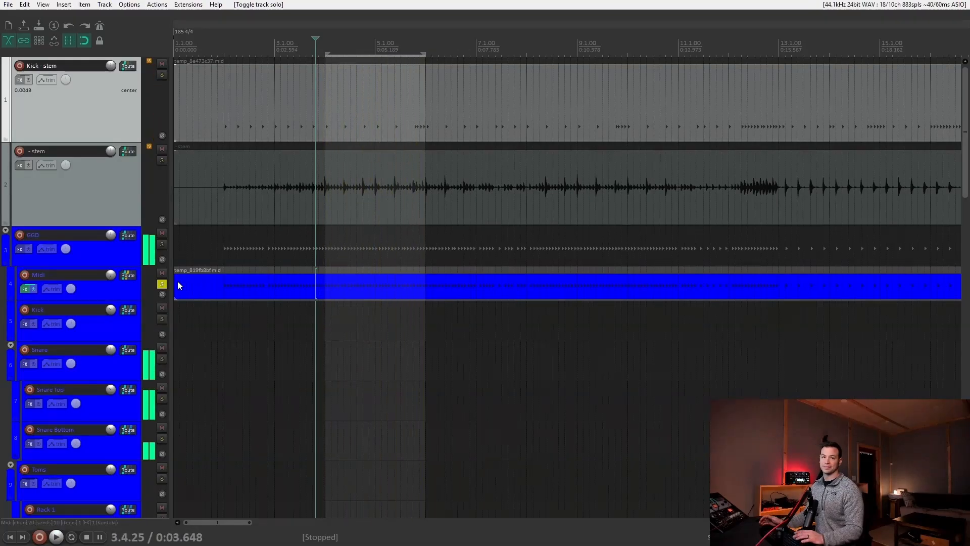
click(162, 160)
scroll(434, 275, up, 3)
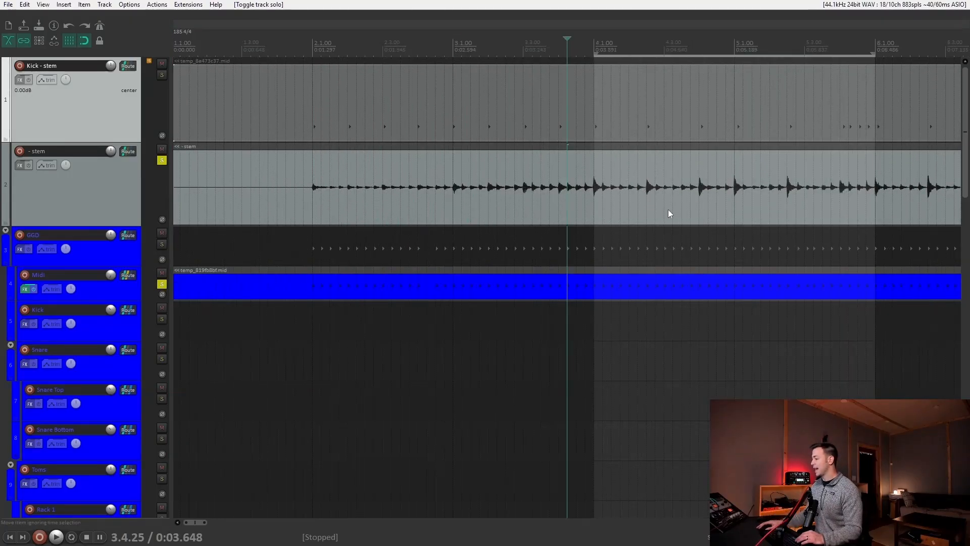
Open the Midi track's item beside the stem waveform and lower the Snare Main velocities between the accents after bar 4 to about 65.
double_click(600, 293)
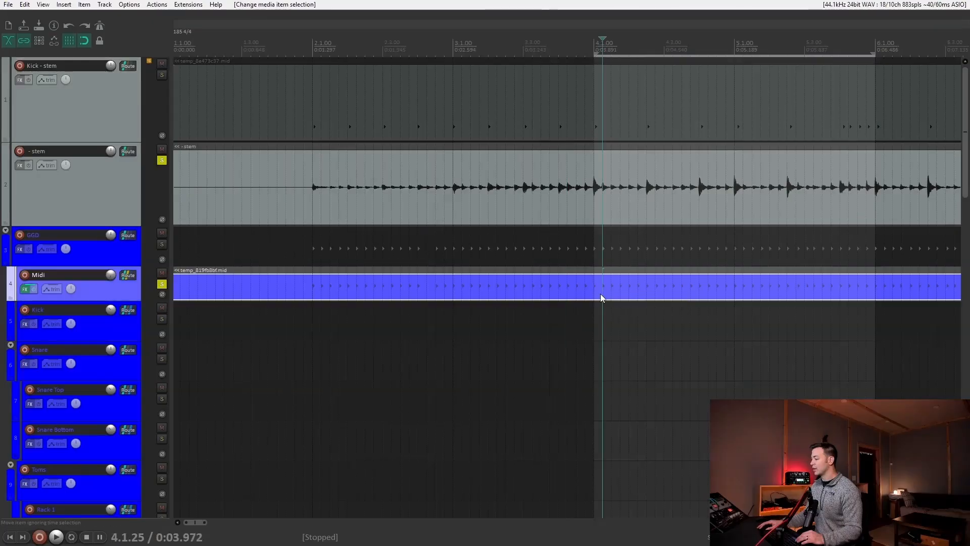
drag(597, 178, 270, 77)
drag(272, 63, 273, 62)
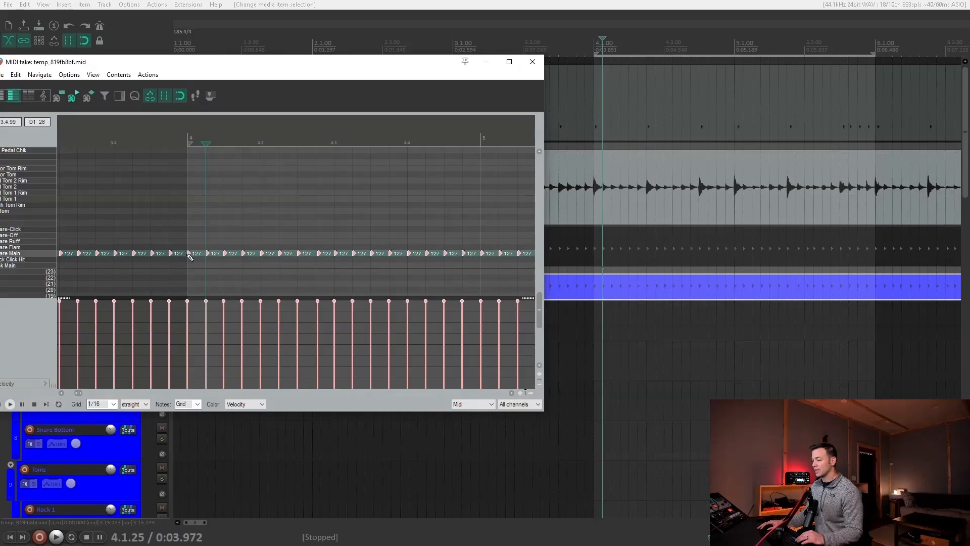
drag(204, 342, 368, 345)
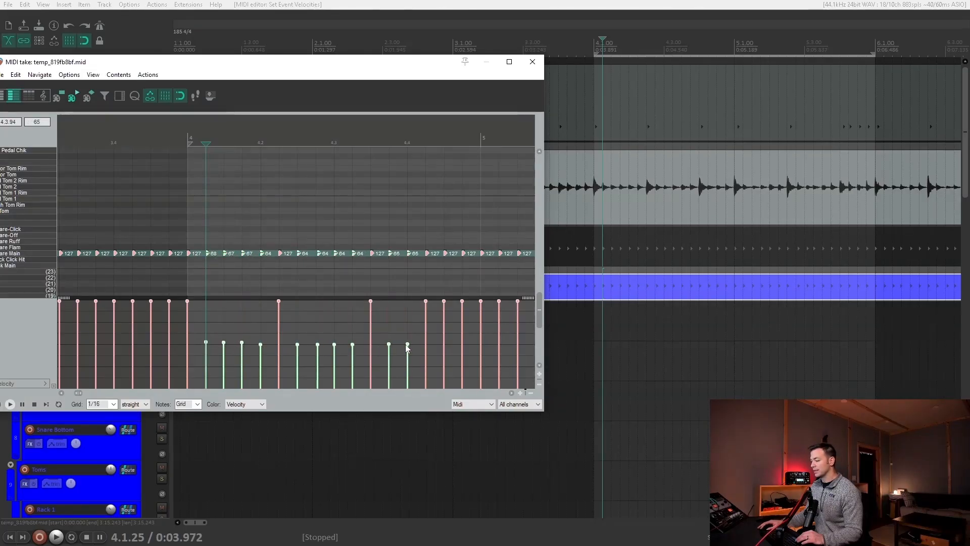
drag(428, 345, 517, 350)
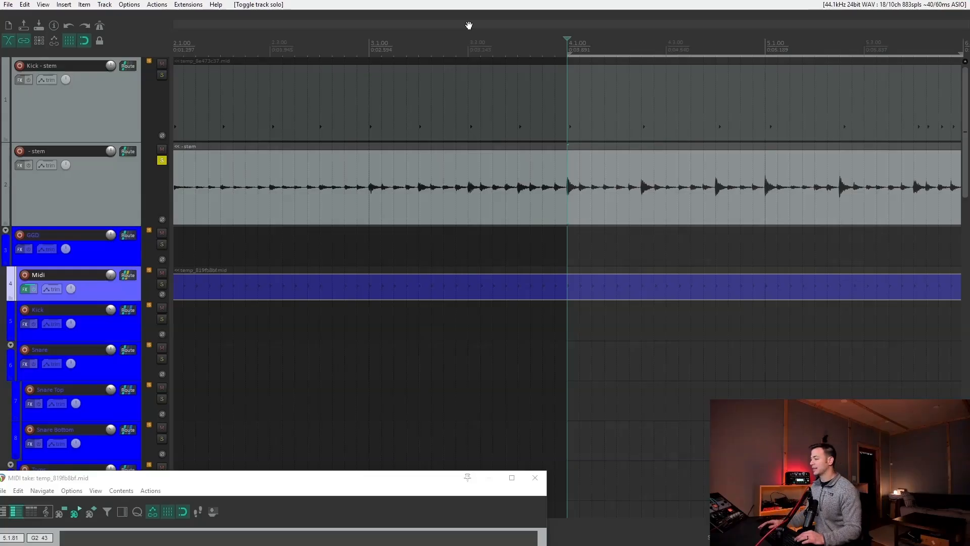
Play the soloed - stem track from 4.1.00 as a reference for the snare dynamics, and unsolo it.
scroll(547, 43, down, 3)
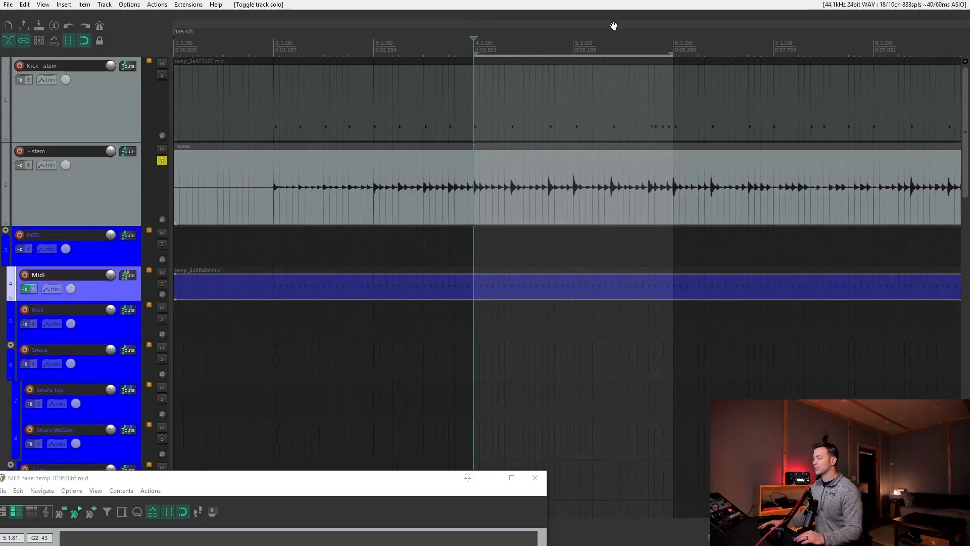
key(space)
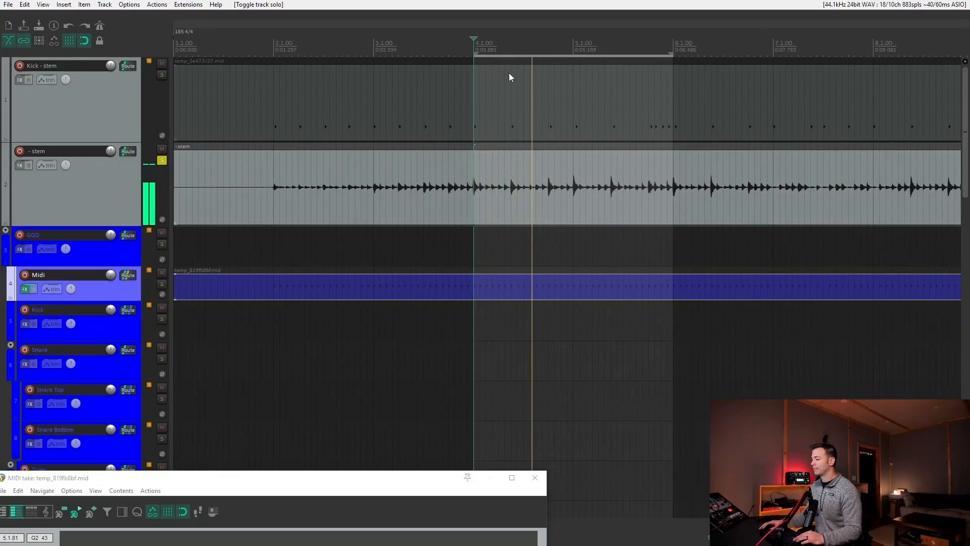
click(162, 161)
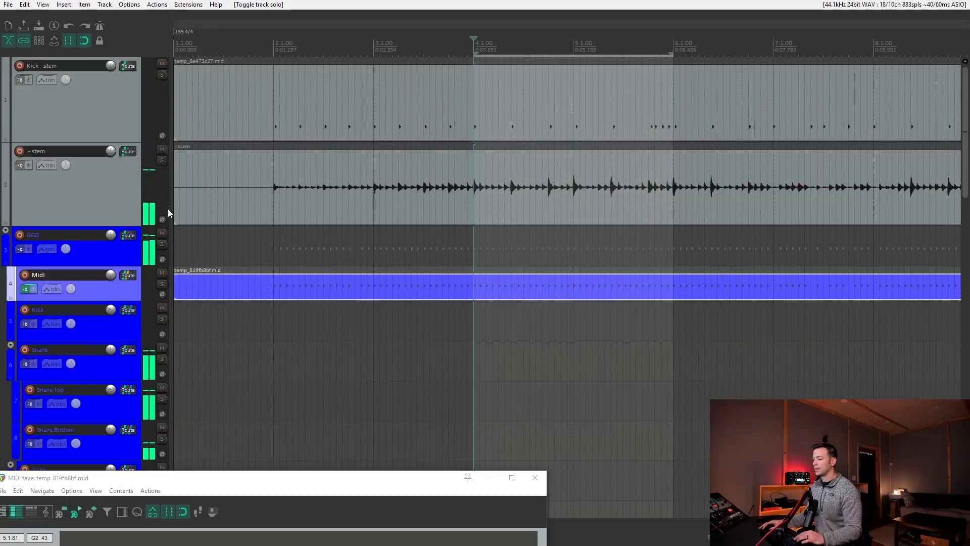
key(space)
Solo the Midi track, bring its editor back into view, and play the edited snare velocities from 4.1.00.
click(161, 284)
drag(360, 480, 391, 132)
scroll(312, 299, down, 5)
scroll(324, 329, up, 6)
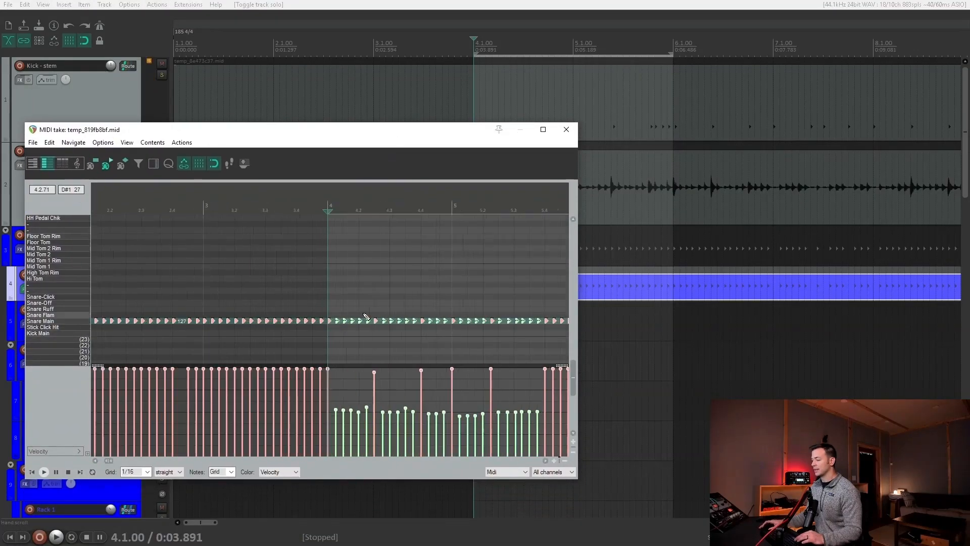
key(space)
scroll(394, 296, down, 2)
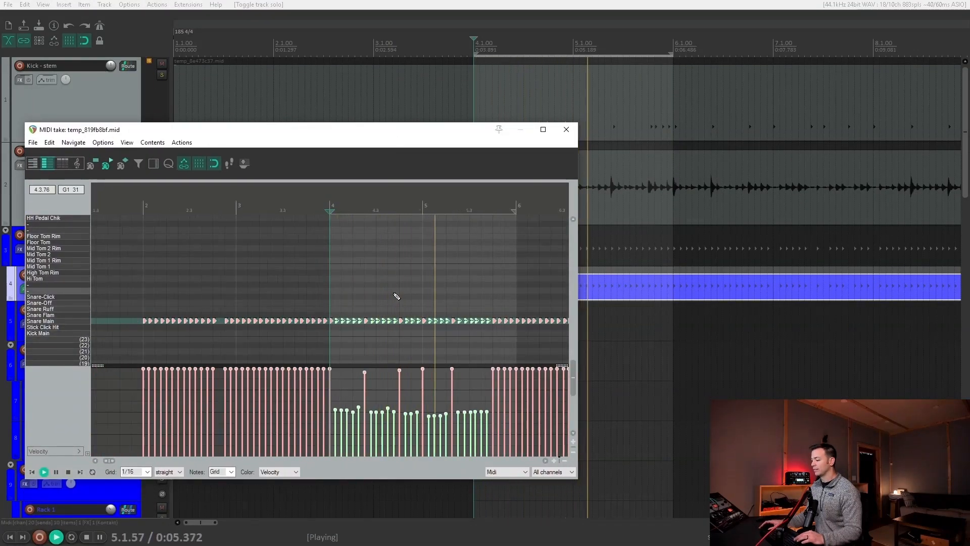
key(space)
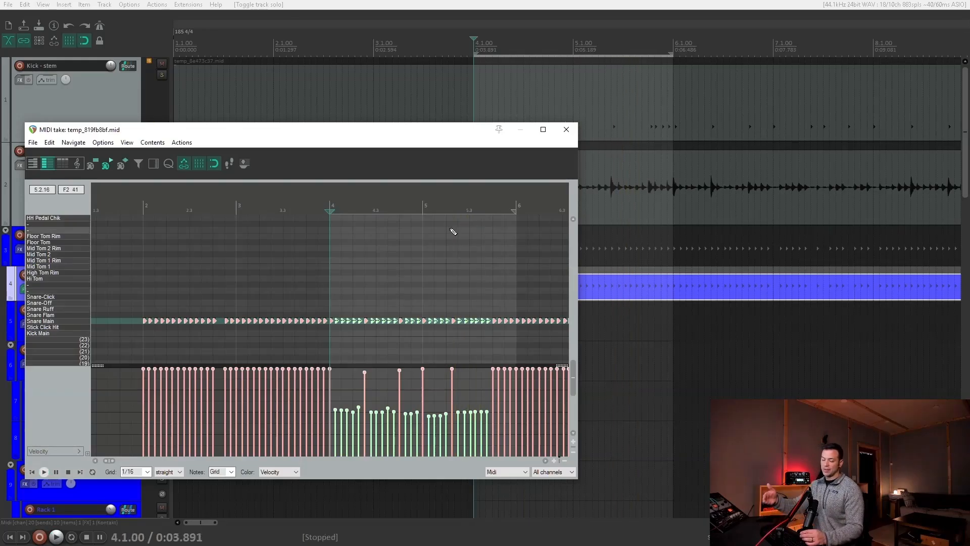